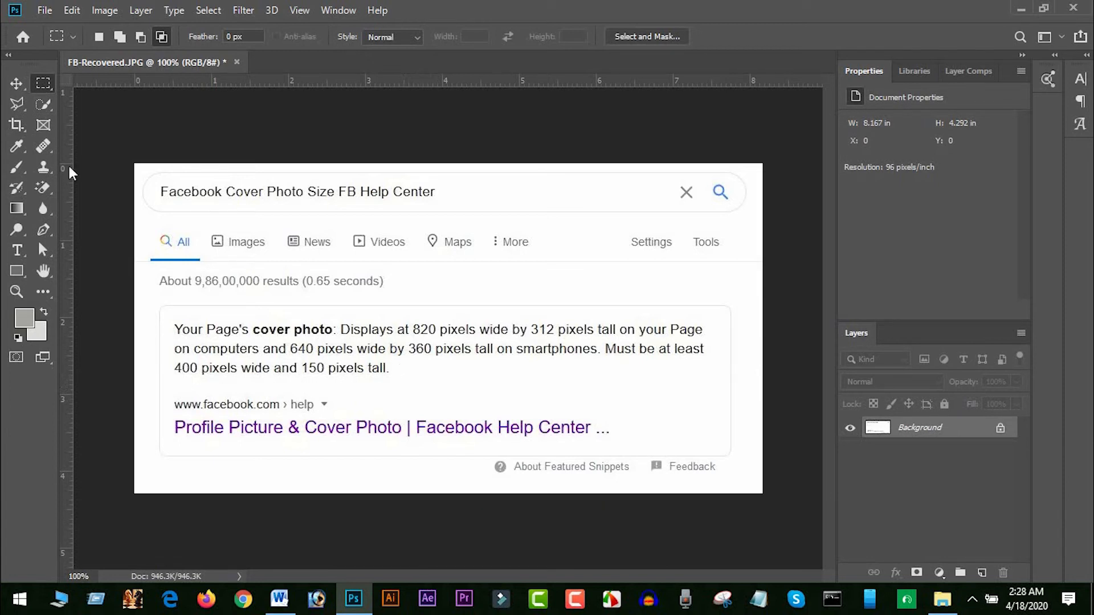
# - Create a new web document 820 pixels wide and 360 pixels high at a resolution of 300 pixels/inch
pyautogui.click(45, 11)
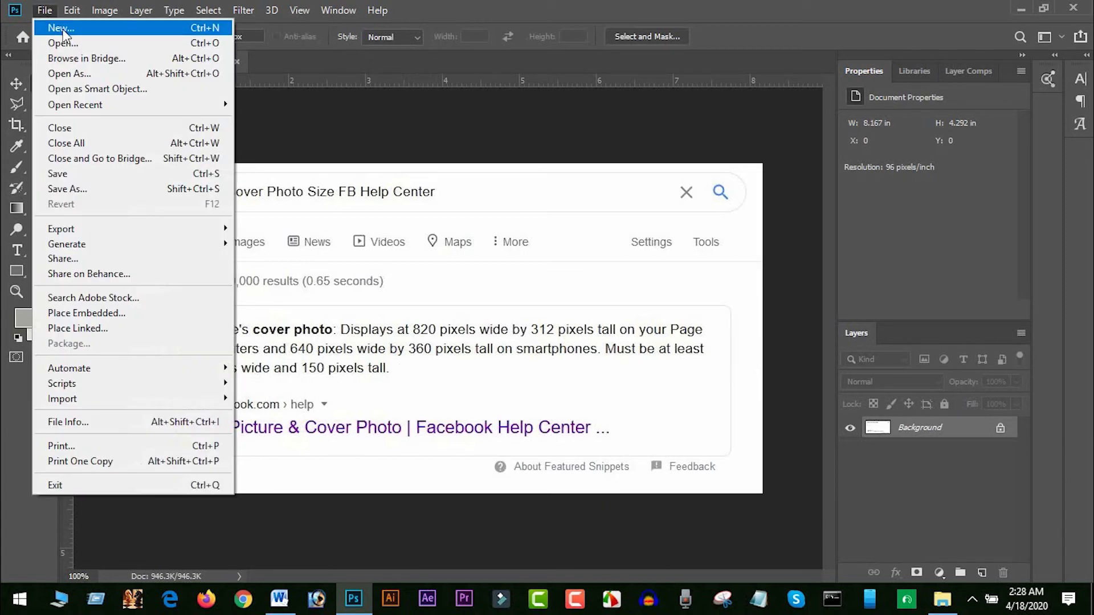
pyautogui.click(62, 30)
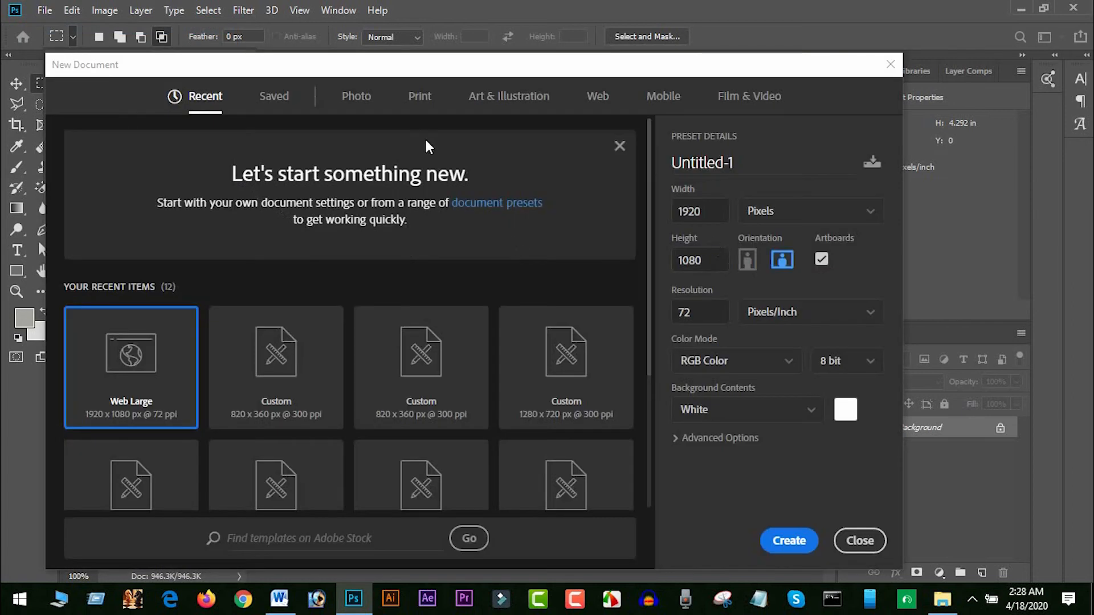
pyautogui.click(592, 103)
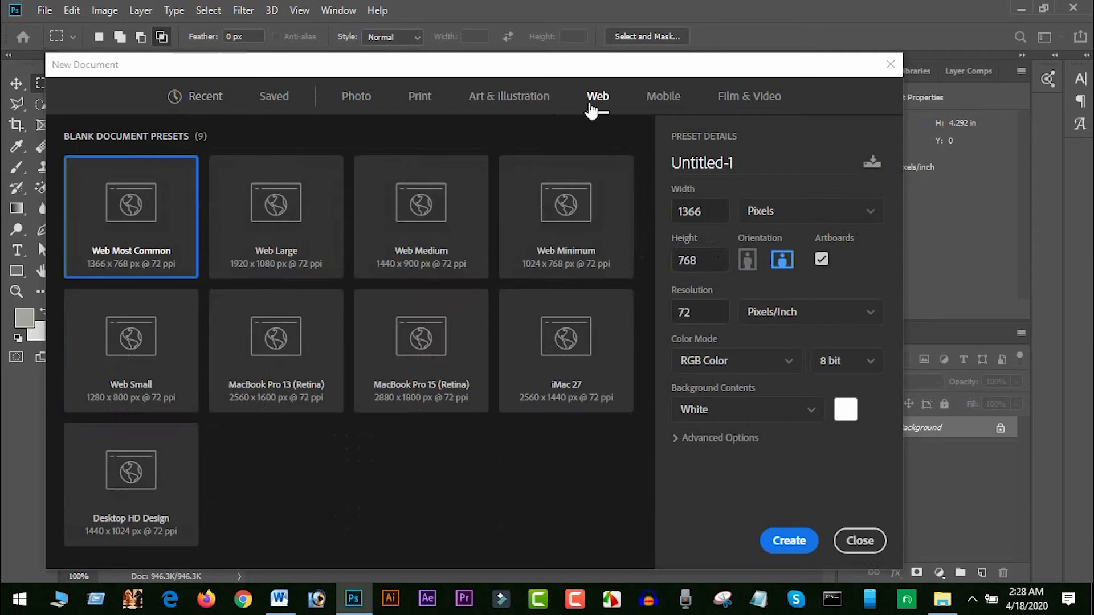
pyautogui.click(706, 213)
pyautogui.write('820')
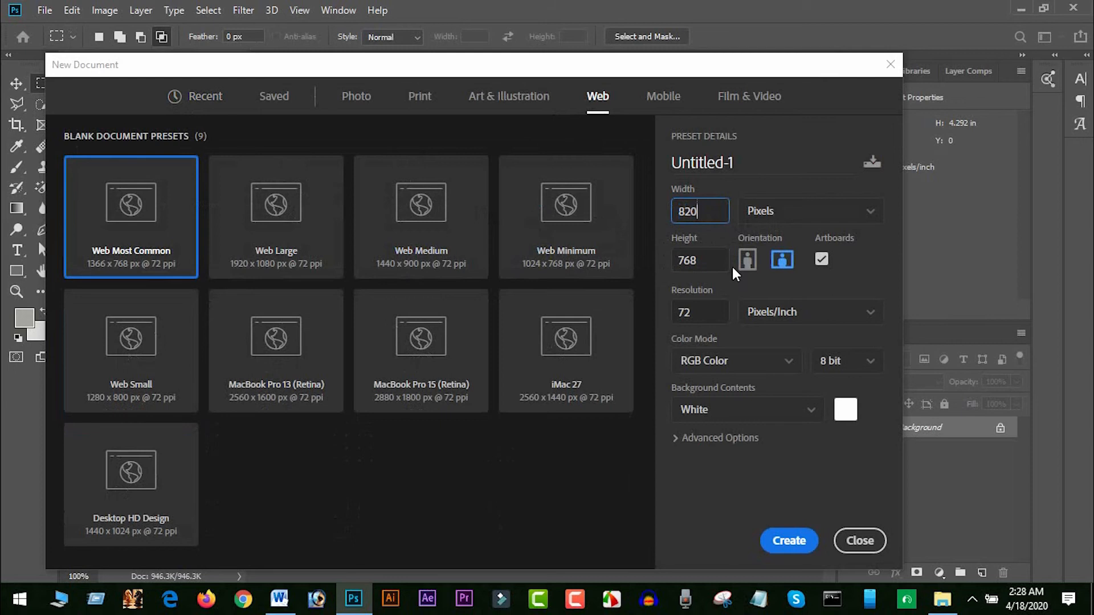
pyautogui.click(712, 262)
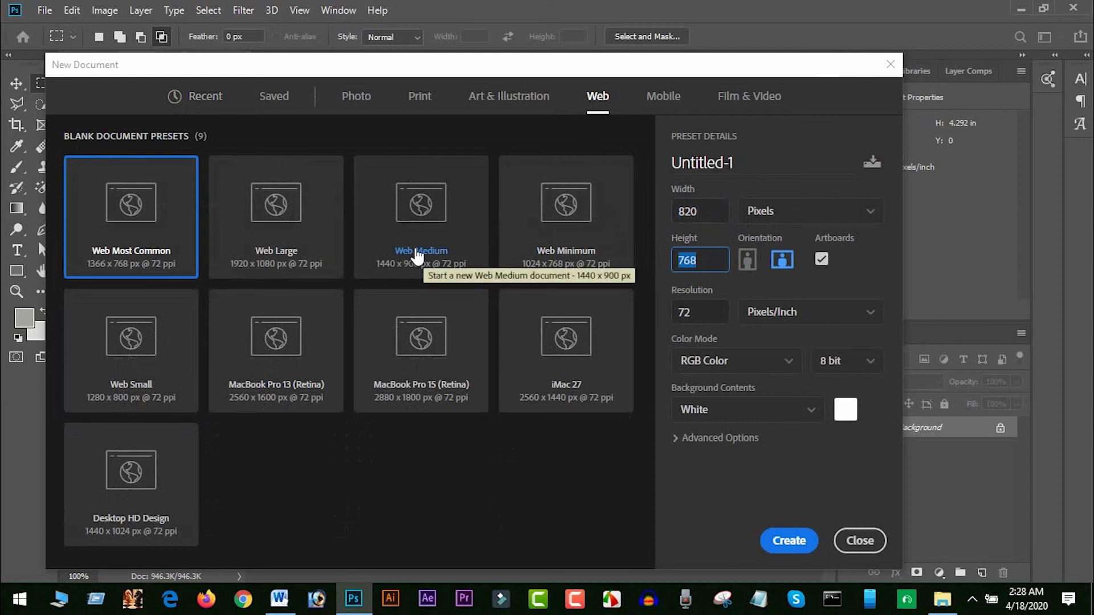
pyautogui.write('360')
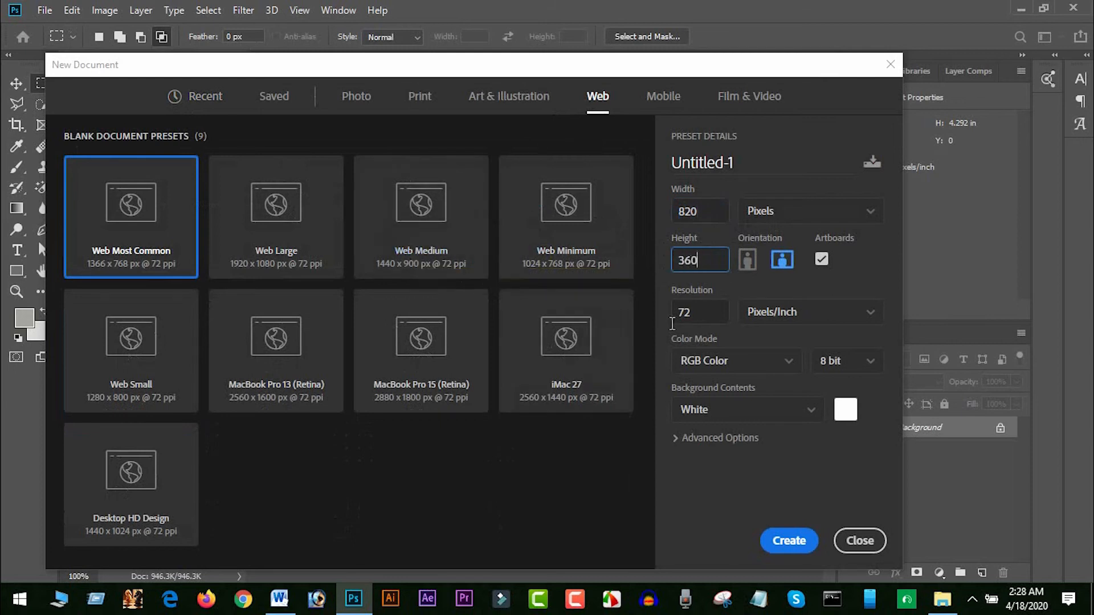
pyautogui.click(703, 308)
pyautogui.write('300')
pyautogui.click(789, 541)
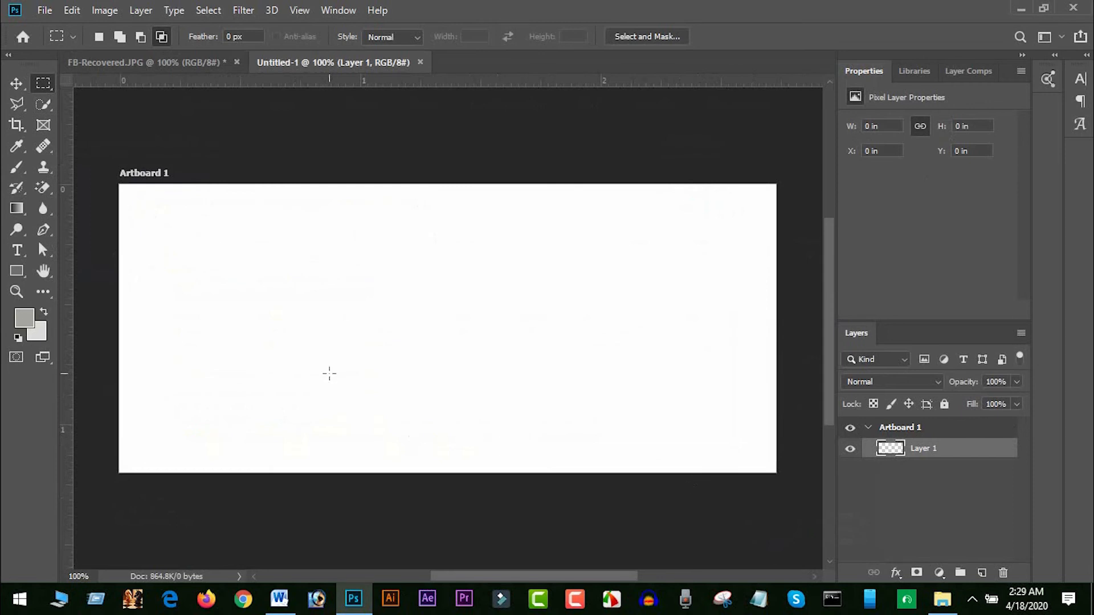
# - Check the cover photo dimensions in FB-Recovered.JPG and draw a rectangle shape about 556 by 237 px on the blank cover artboard
pyautogui.click(150, 61)
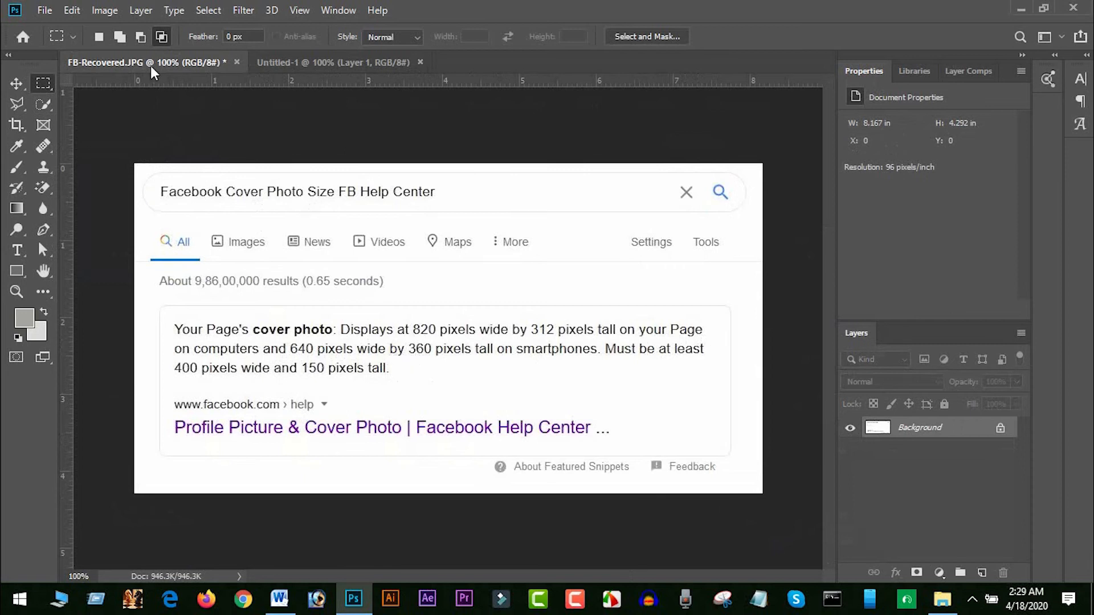
pyautogui.click(254, 62)
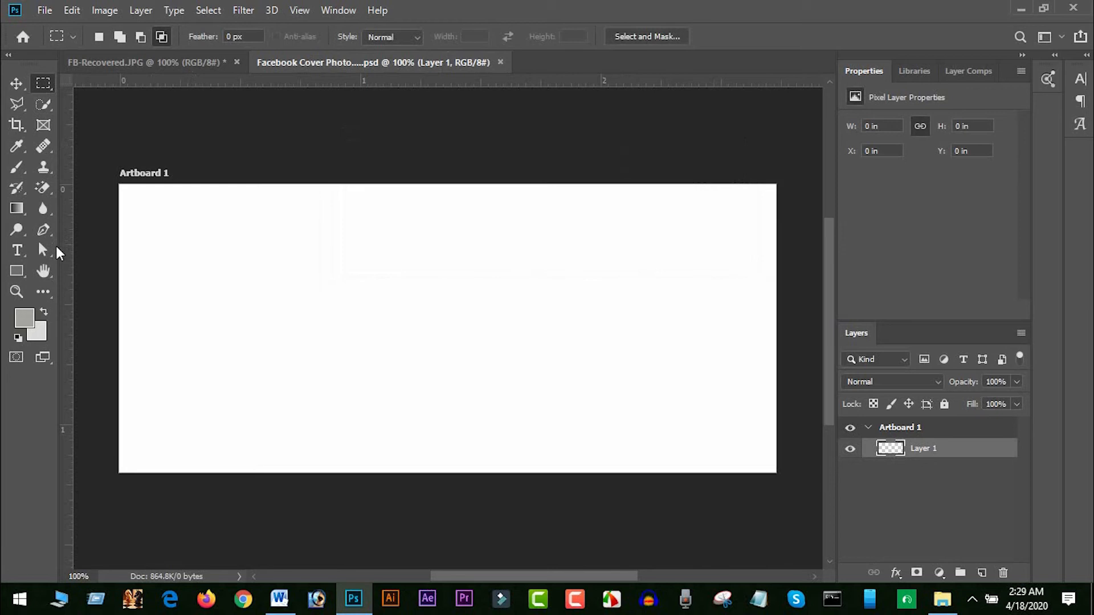
pyautogui.click(19, 275)
pyautogui.moveTo(186, 231); pyautogui.dragTo(632, 421)
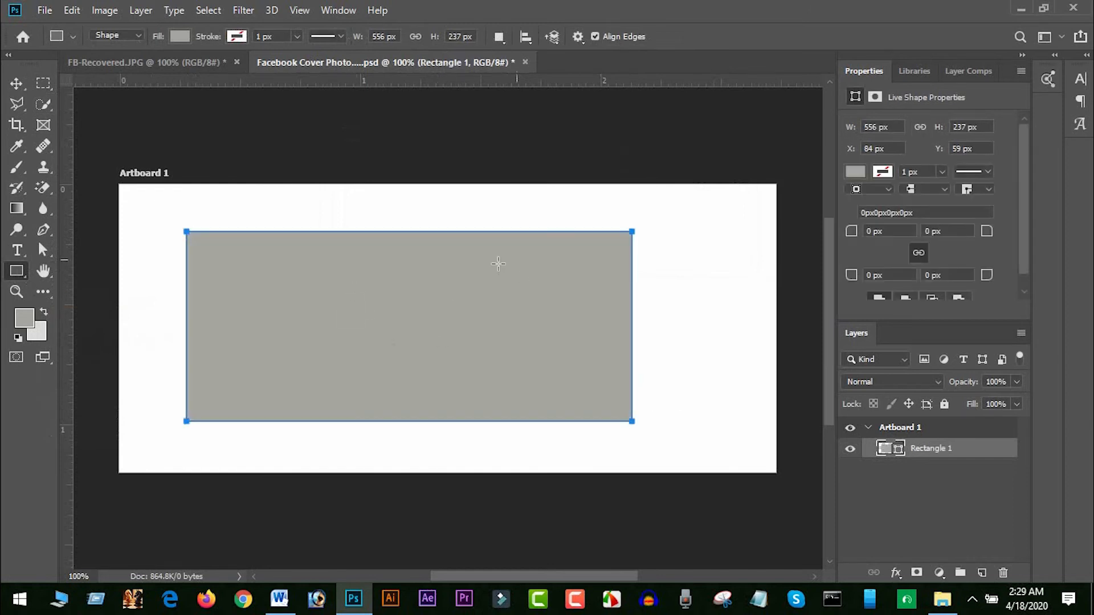
# - Set the rectangle's width to 640 px and height to 360 px, and fill it with red
pyautogui.click(897, 126)
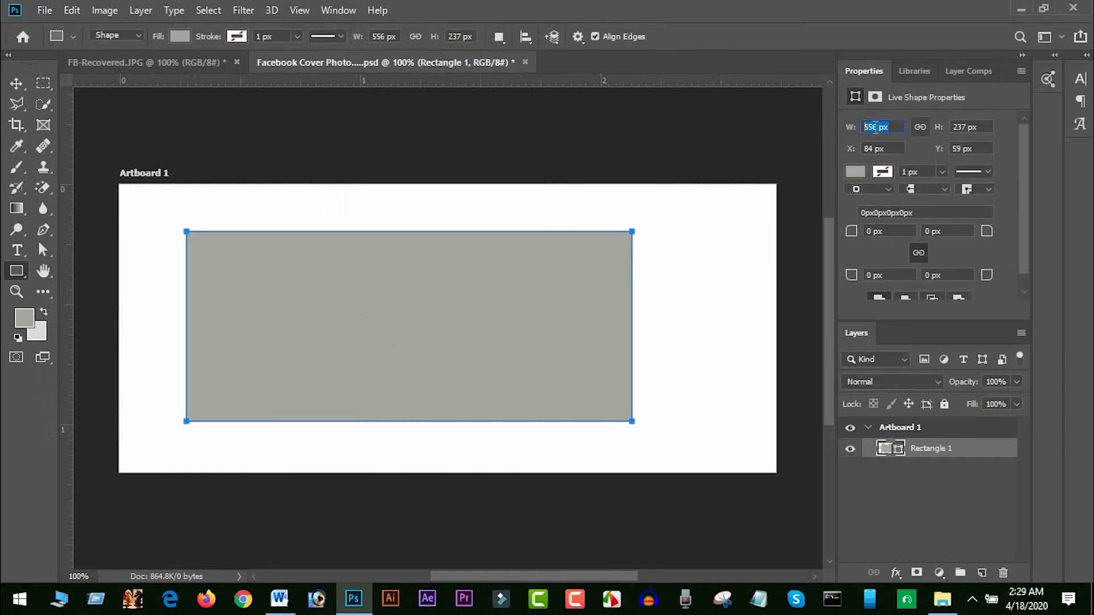
pyautogui.write('64')
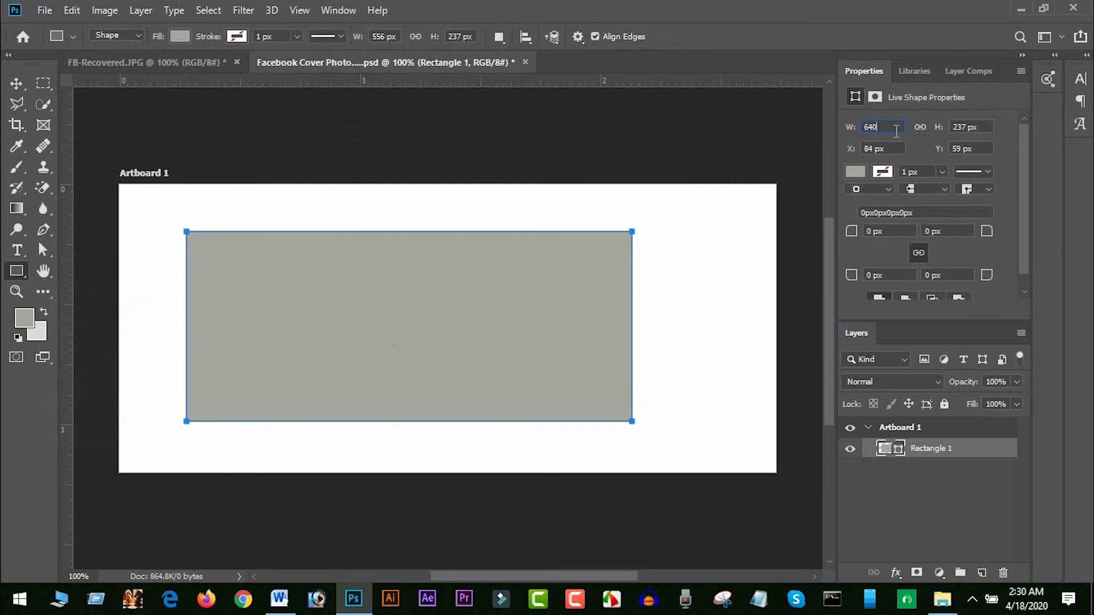
pyautogui.write('0')
pyautogui.press('Tab')
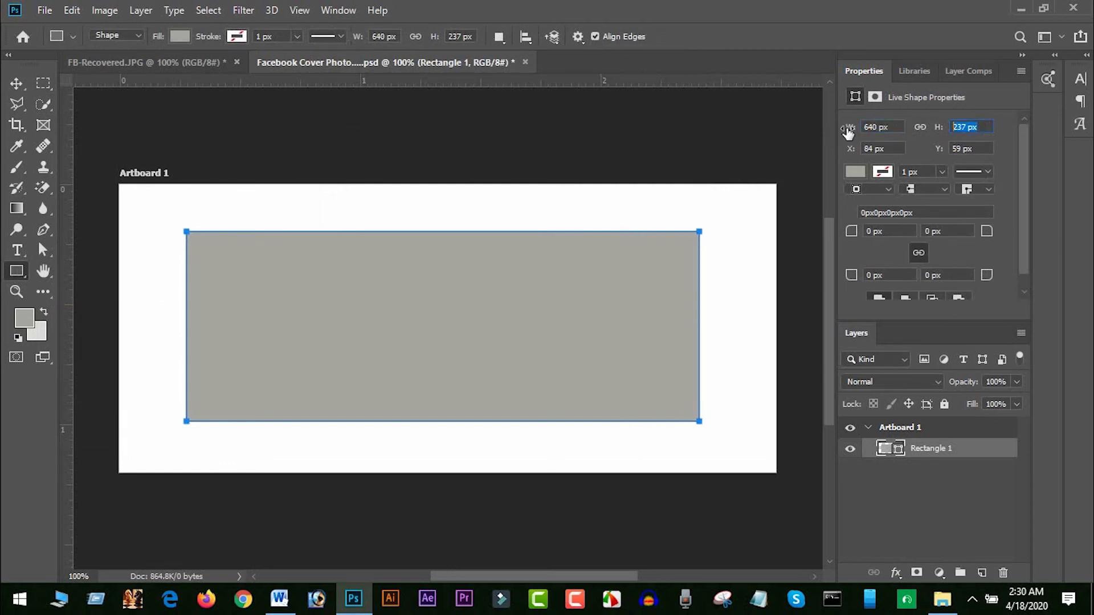
pyautogui.write('360')
pyautogui.click(853, 172)
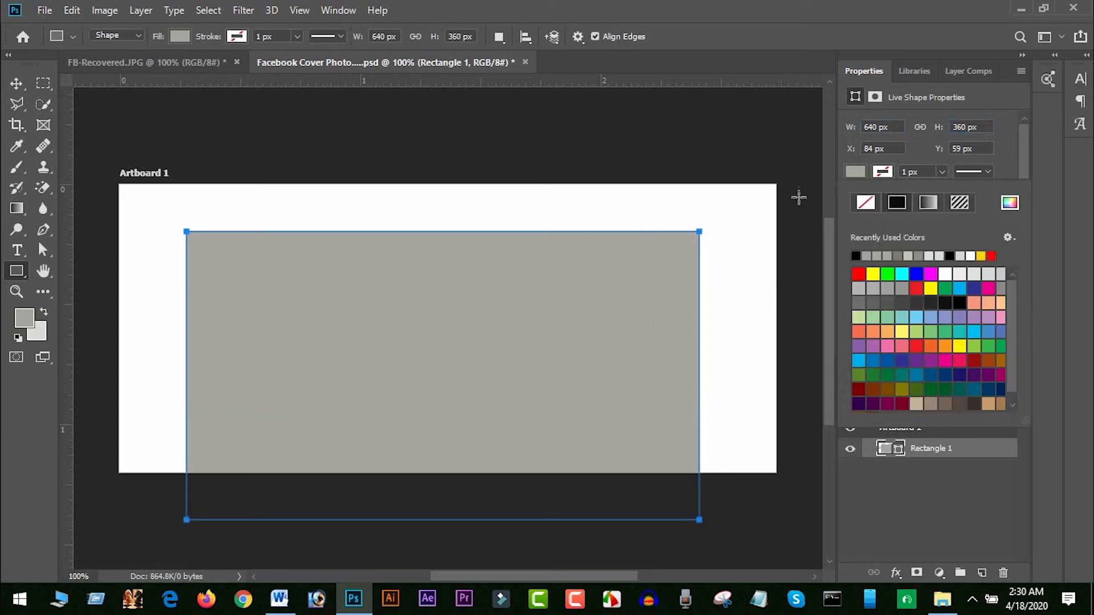
pyautogui.click(856, 275)
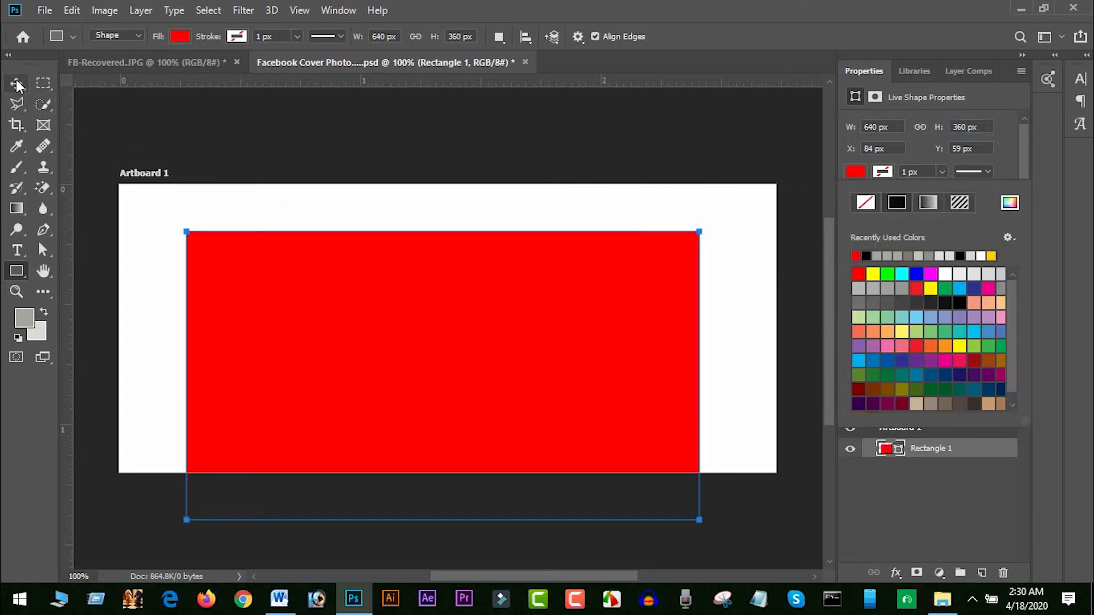
pyautogui.click(143, 144)
# - Centre the red rectangle horizontally and vertically on the artboard by aligning it to a full-canvas selection, leaving nothing selected at the end
pyautogui.press('v')
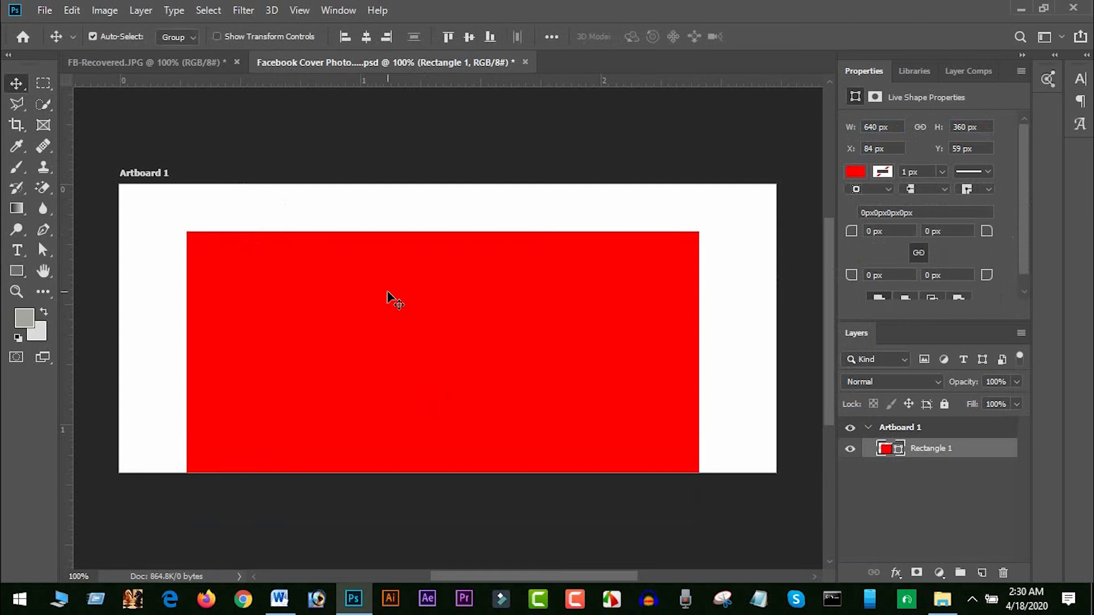
pyautogui.rightClick(369, 295)
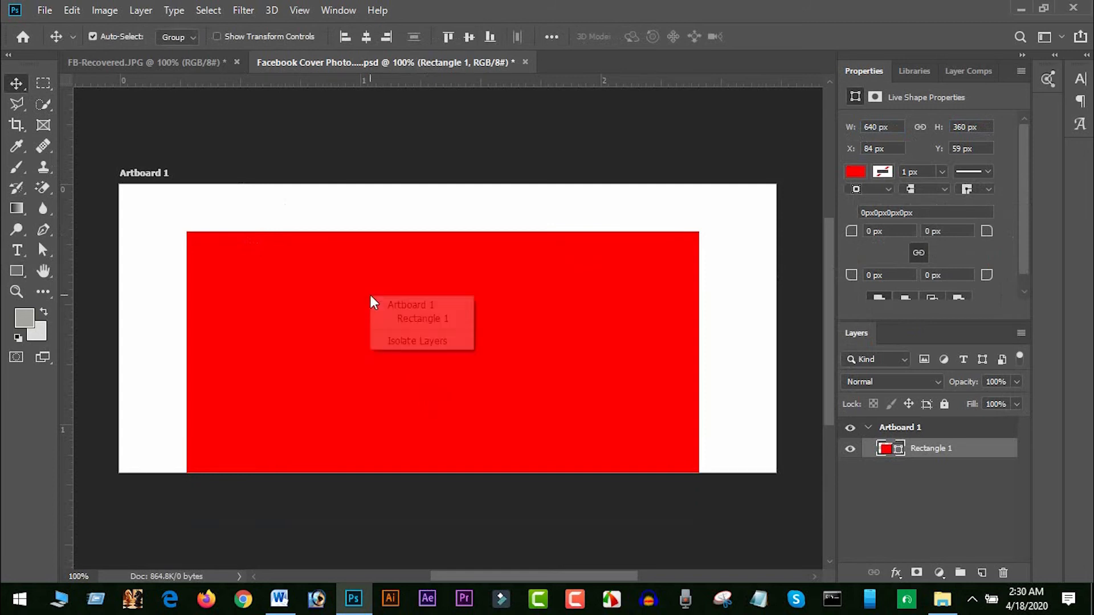
pyautogui.click(411, 320)
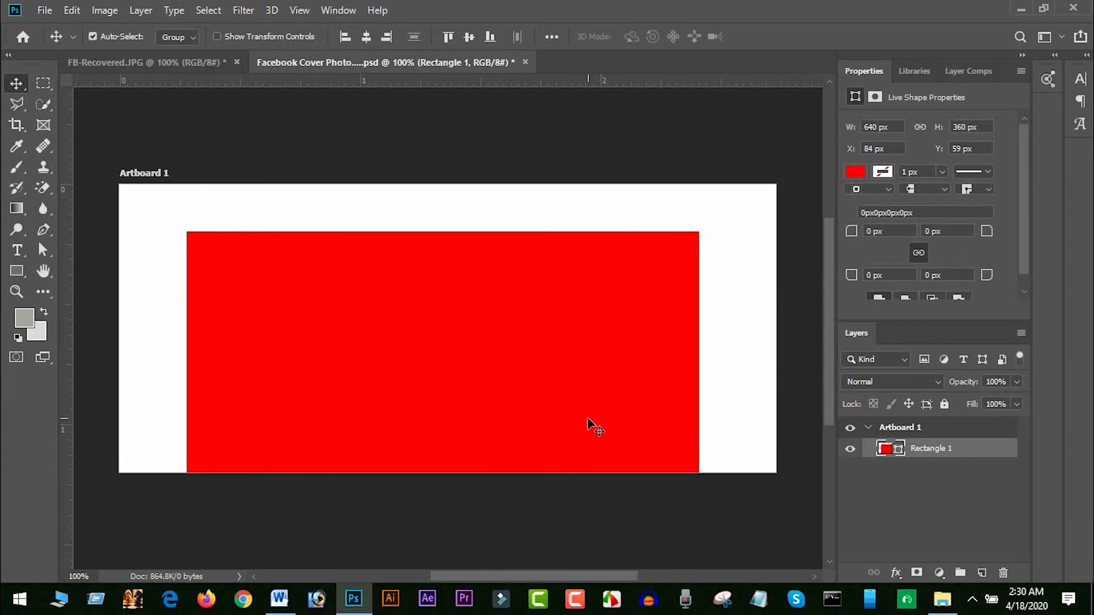
pyautogui.press('ctrl')
pyautogui.hotkey('ctrl', 'a')
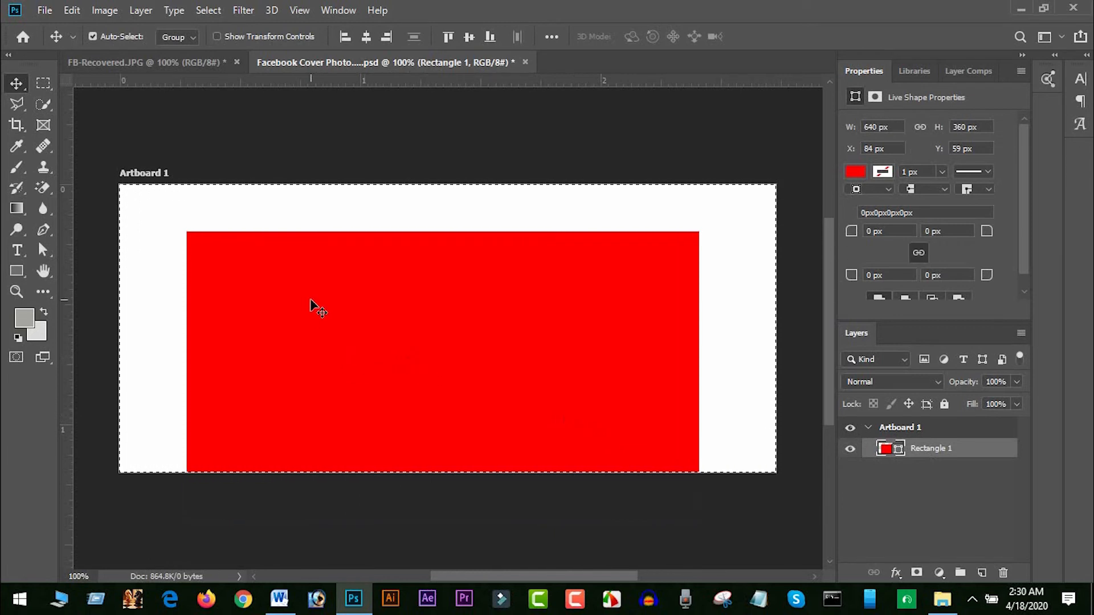
pyautogui.click(368, 37)
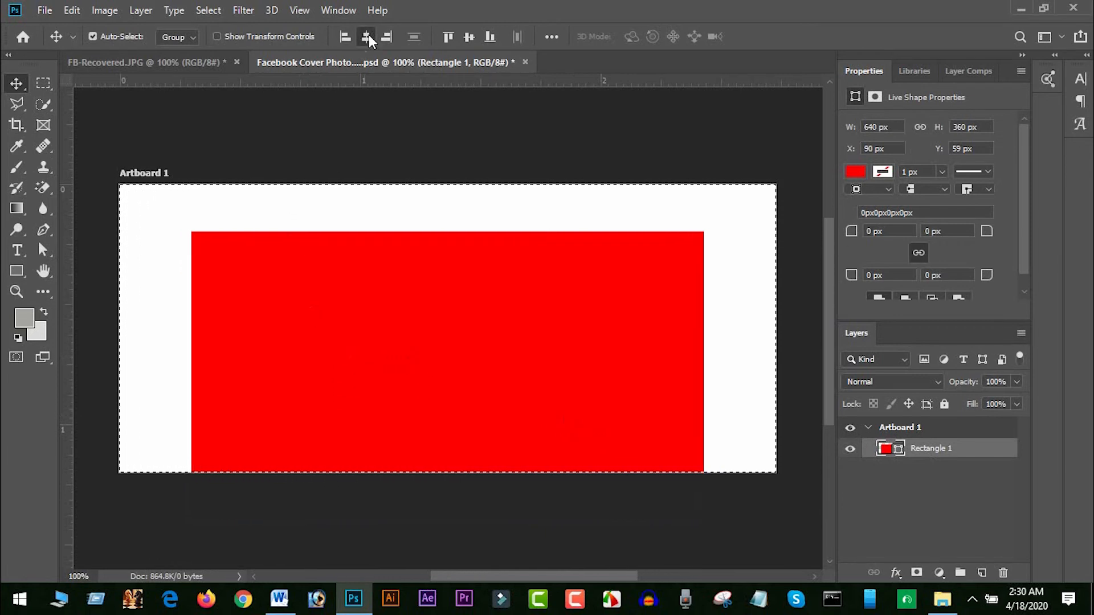
pyautogui.click(472, 40)
pyautogui.click(43, 84)
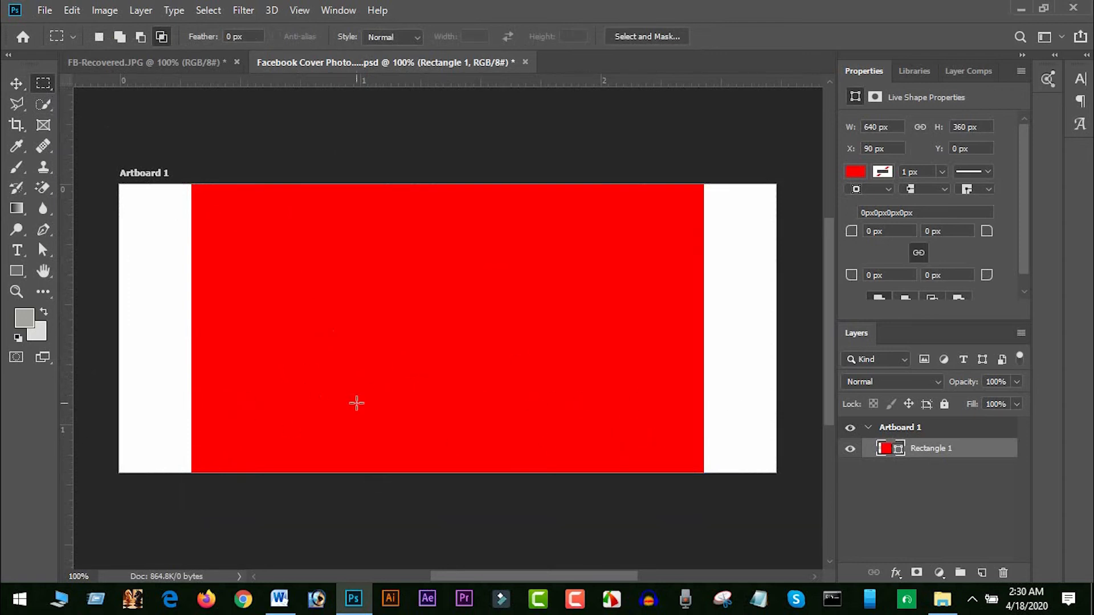
# - Recheck the dimensions in FB-Recovered.JPG and draw a second rectangle about 575 by 195 px over the red one
pyautogui.hotkey('ctrl', 'Tab')
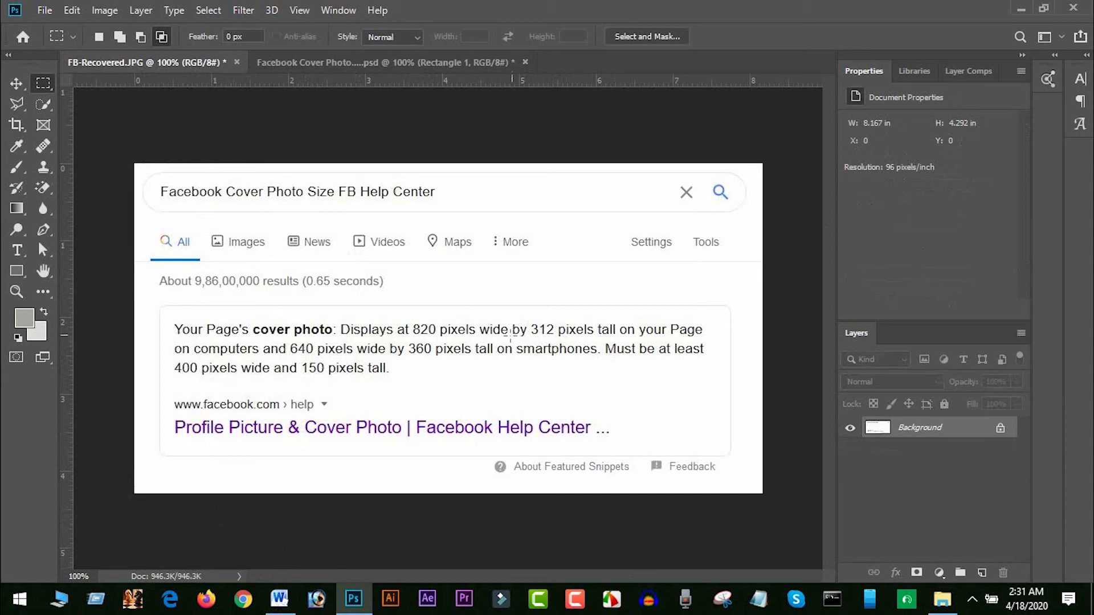
pyautogui.click(289, 64)
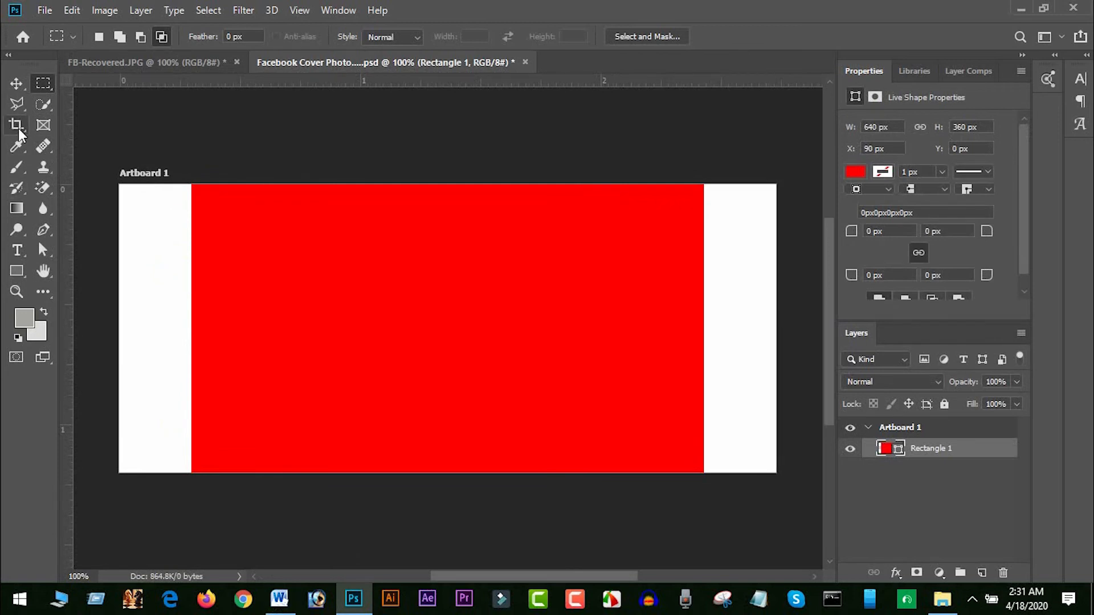
pyautogui.click(20, 272)
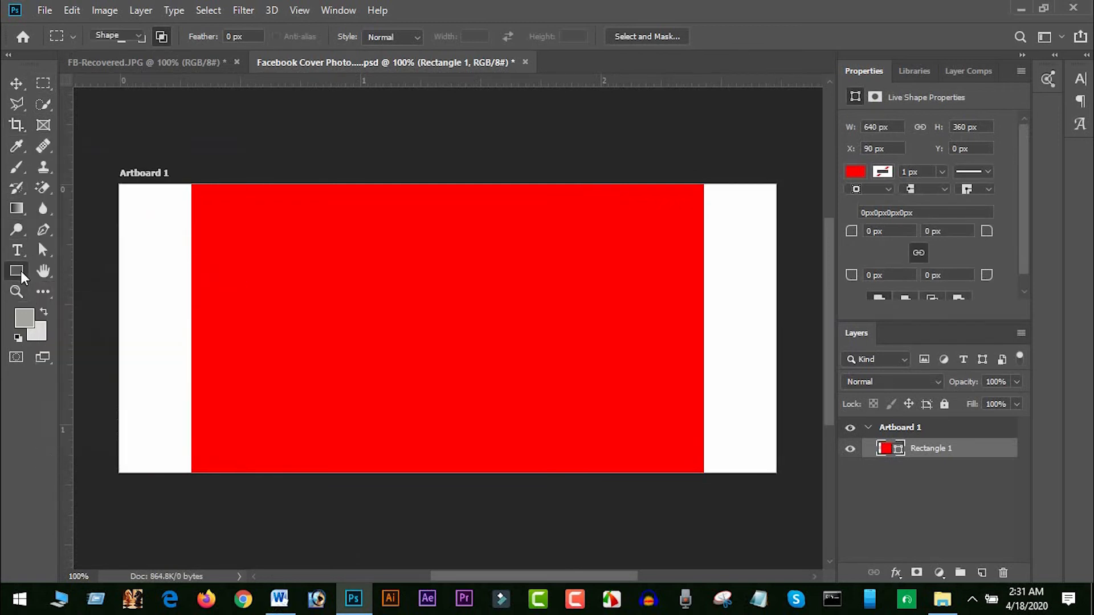
pyautogui.click(80, 272)
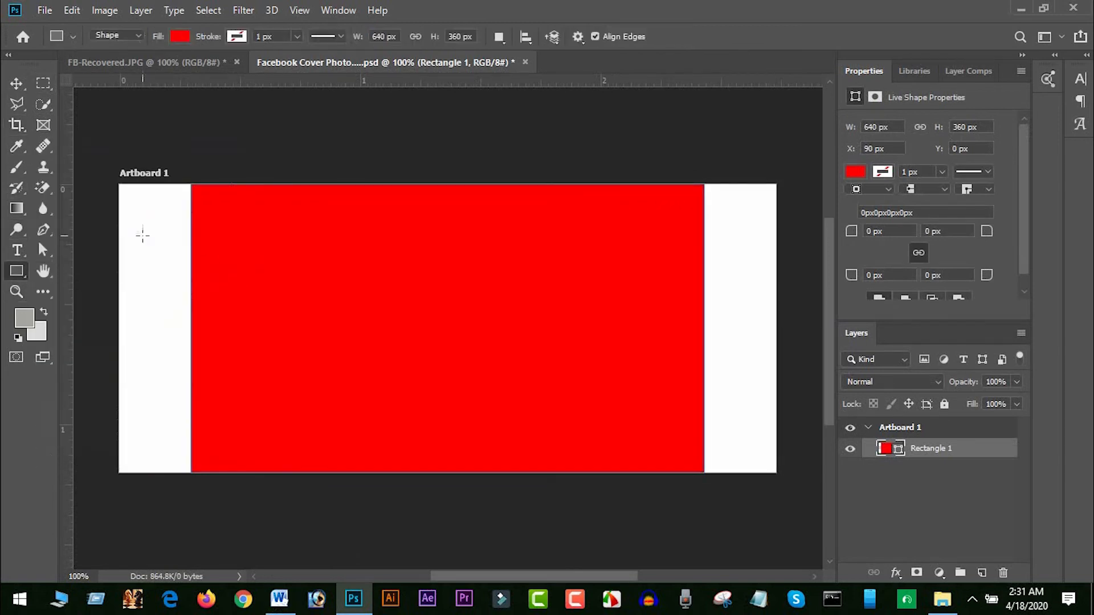
pyautogui.moveTo(141, 234); pyautogui.dragTo(602, 391)
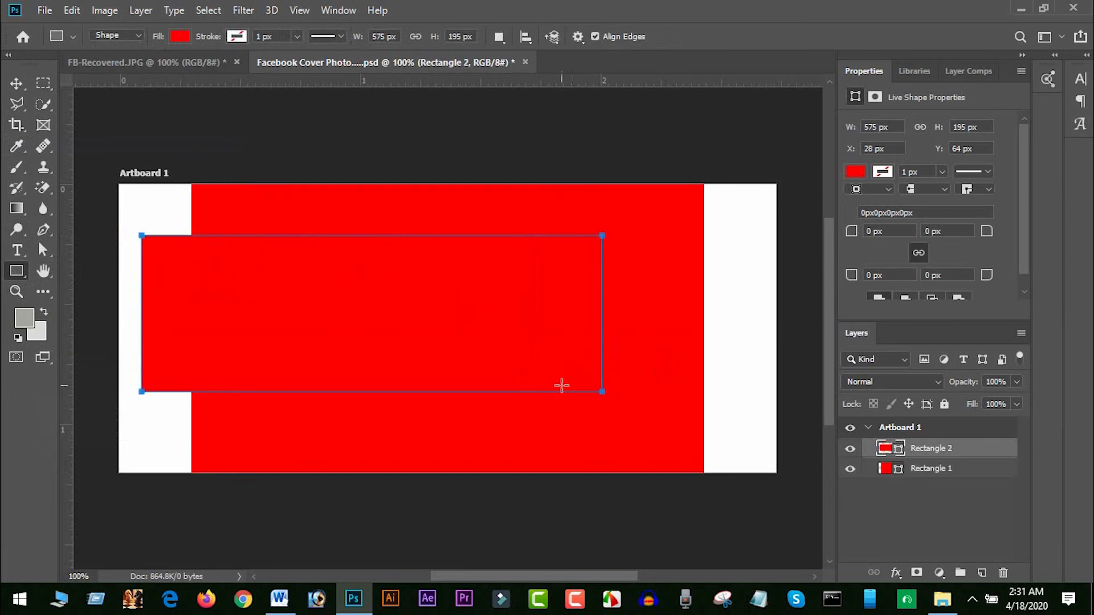
# - Set the second rectangle's width to 820 px and height to 312 px, and fill it with black
pyautogui.click(897, 131)
pyautogui.write('820')
pyautogui.press('Return')
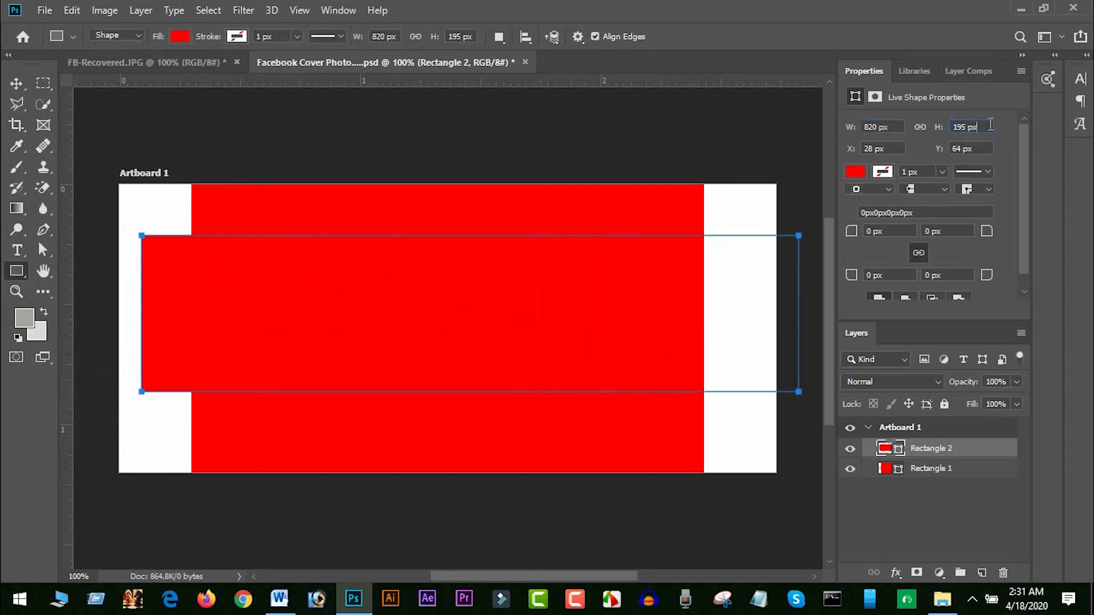
pyautogui.click(978, 127)
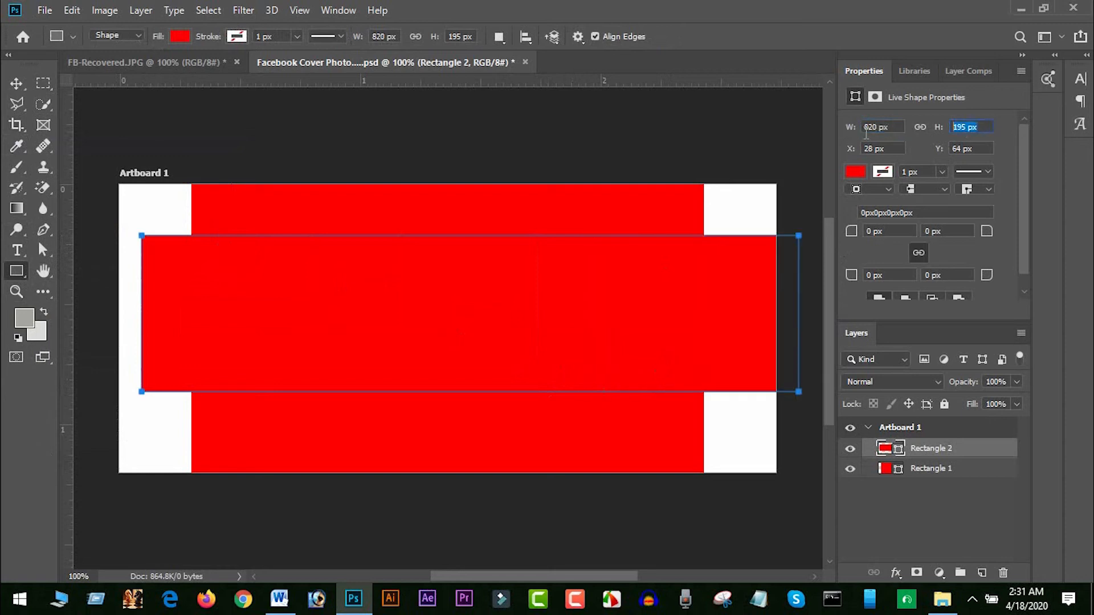
pyautogui.write('312')
pyautogui.press('Return')
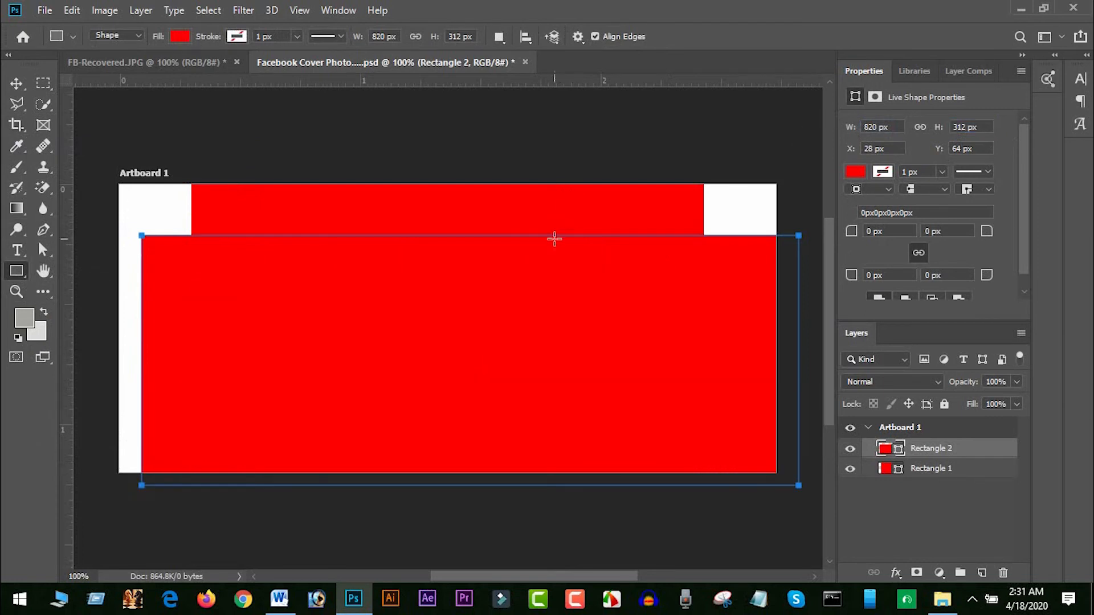
pyautogui.click(856, 171)
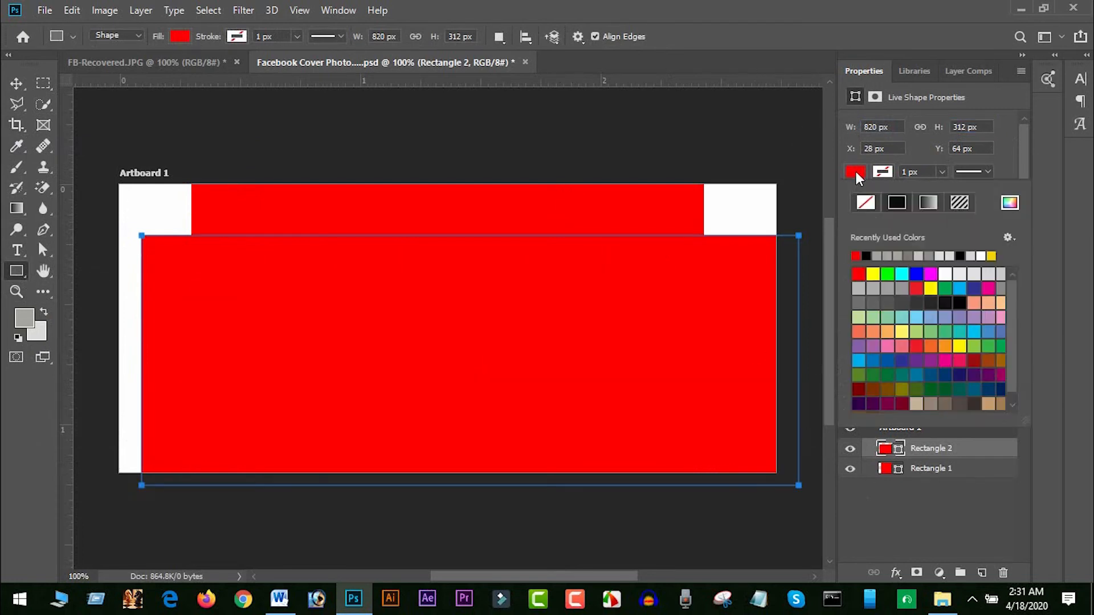
pyautogui.click(867, 255)
# - Centre the black rectangle horizontally and vertically on the artboard by aligning it to a full-canvas selection
pyautogui.press('v')
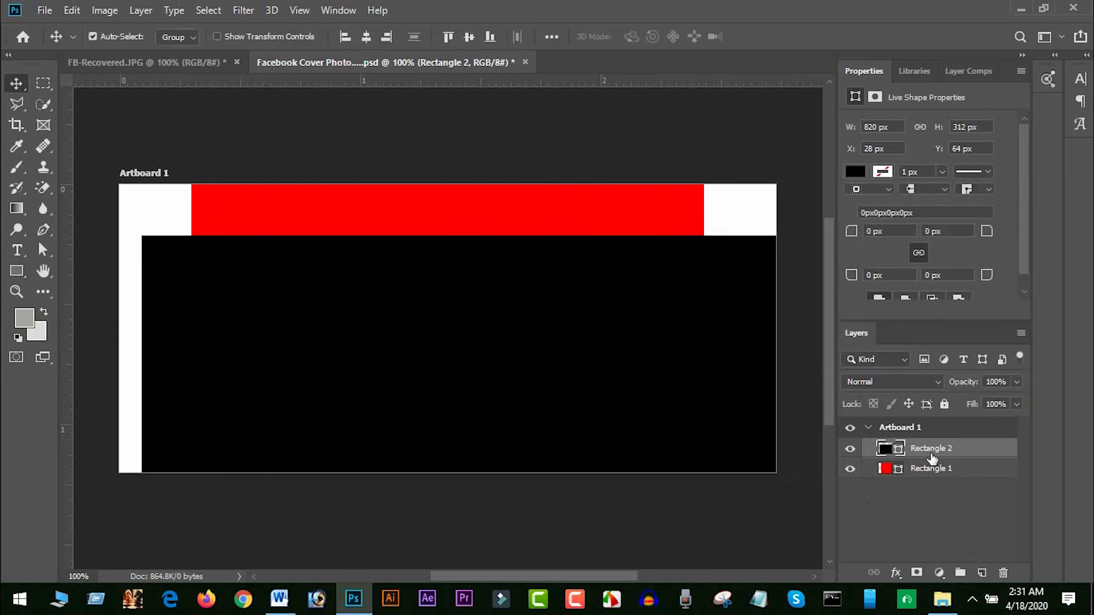
pyautogui.rightClick(401, 312)
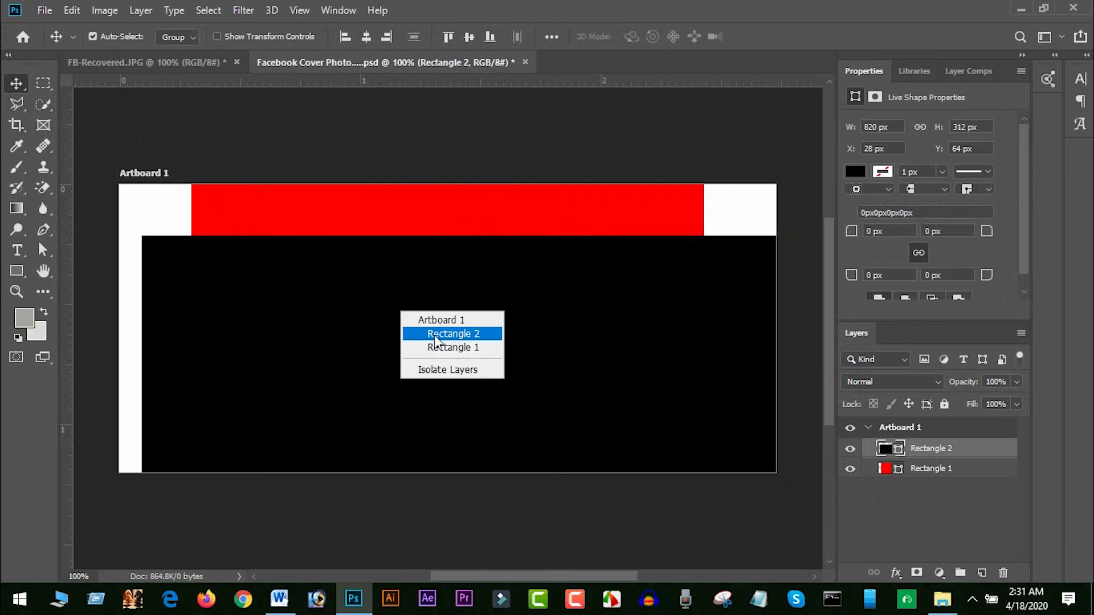
pyautogui.click(434, 335)
pyautogui.press('ctrl')
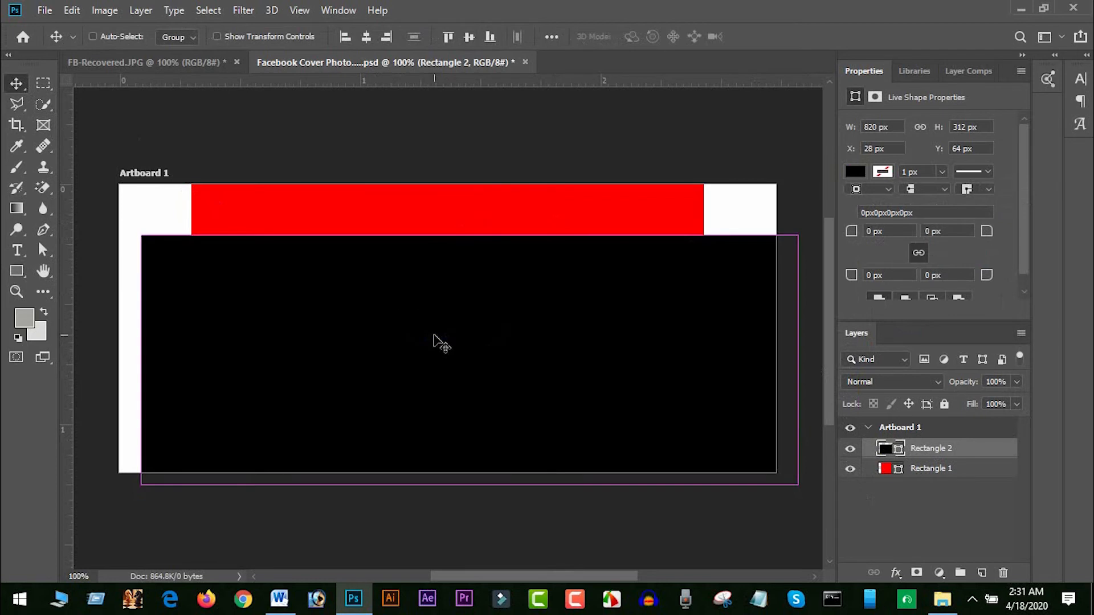
pyautogui.hotkey('ctrl', 'a')
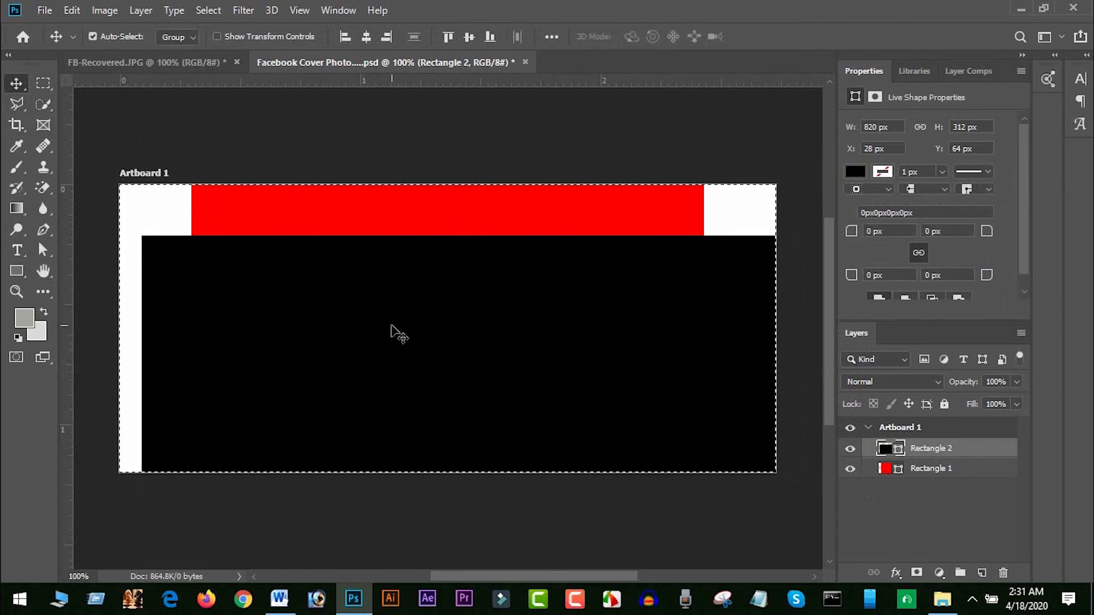
pyautogui.click(364, 37)
pyautogui.click(470, 37)
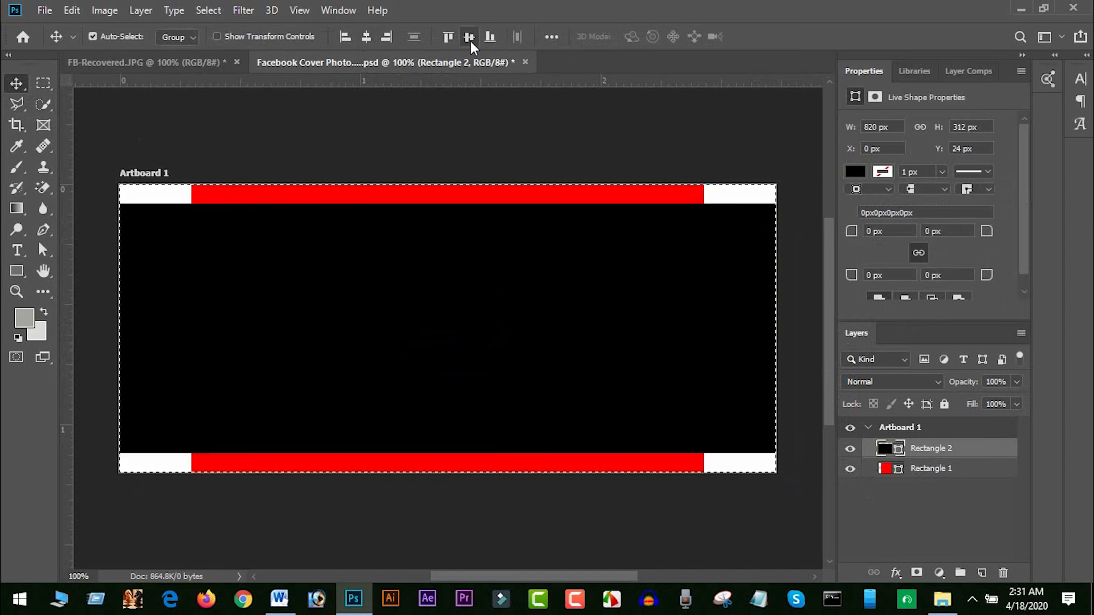
# - Clear the selection and place horizontal guides along the upper and lower edges of the black rectangle
pyautogui.click(44, 83)
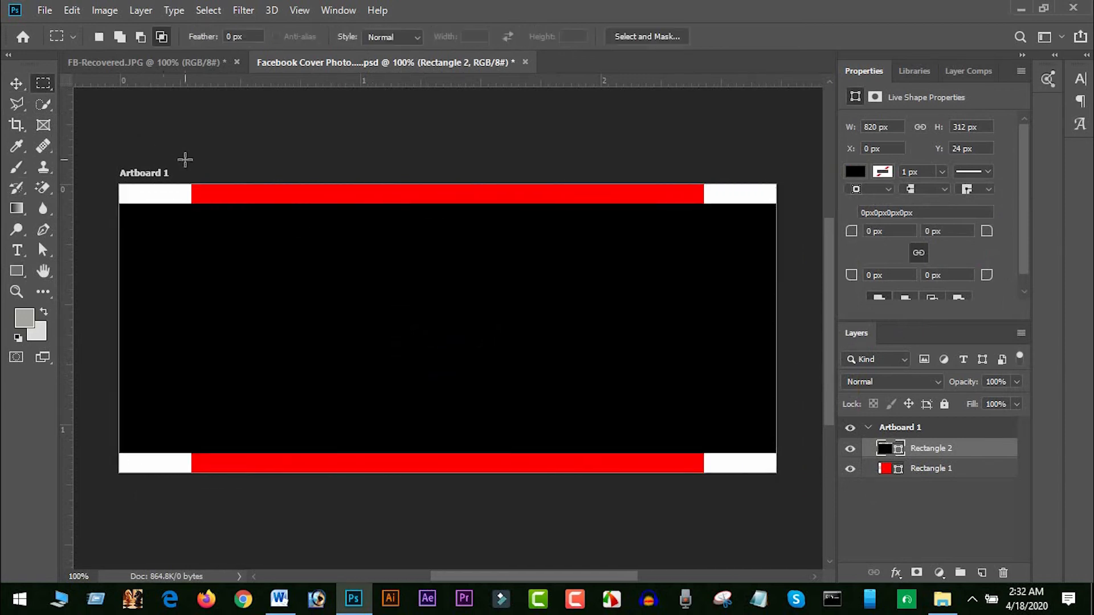
pyautogui.click(187, 162)
pyautogui.click(16, 84)
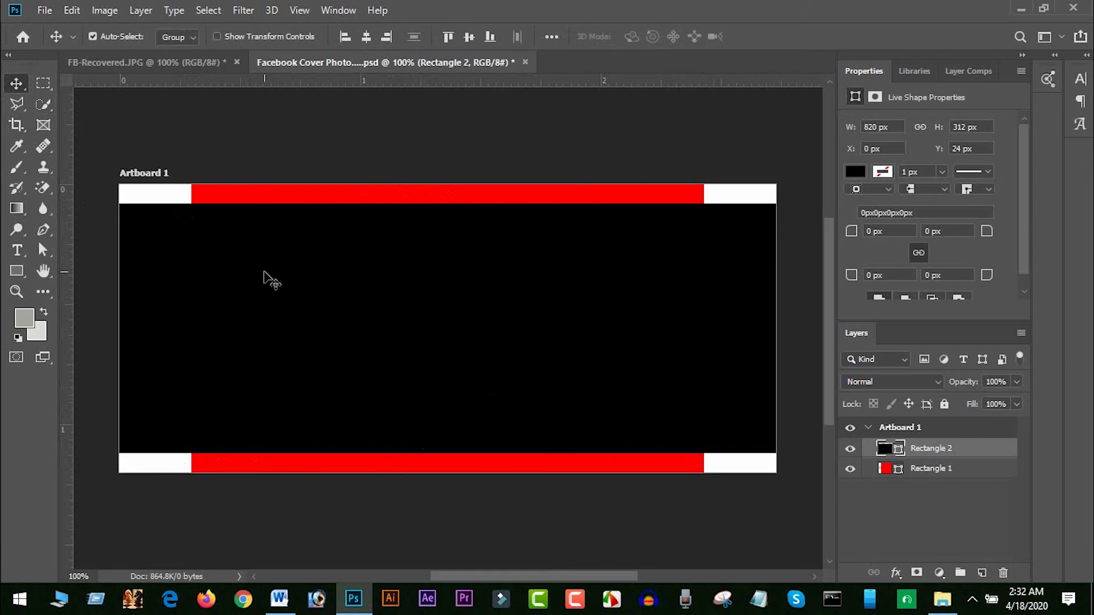
pyautogui.moveTo(305, 80); pyautogui.dragTo(308, 204)
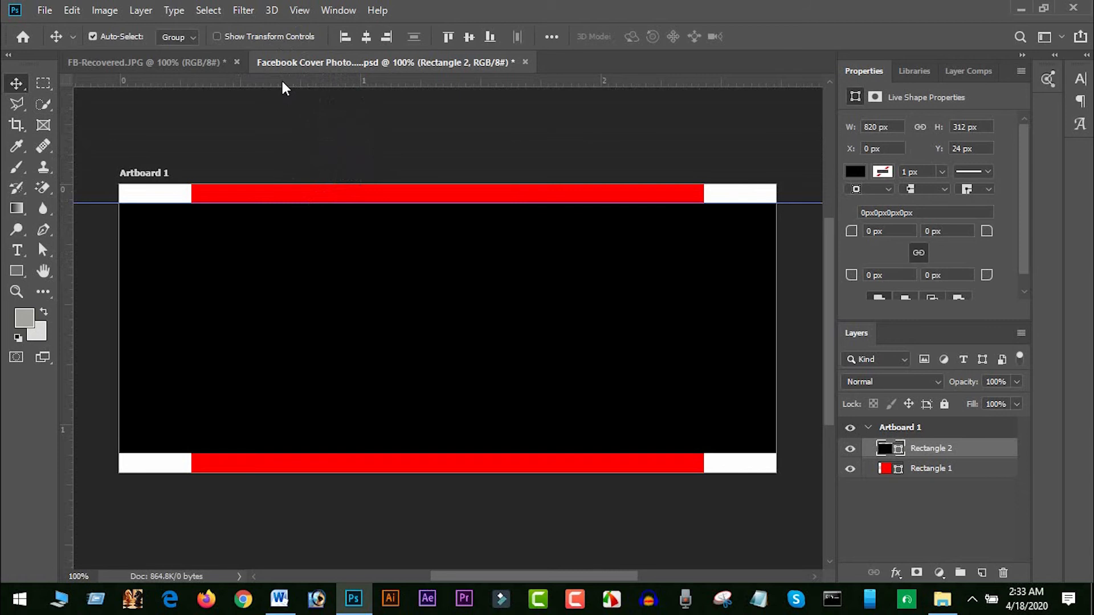
pyautogui.click(297, 10)
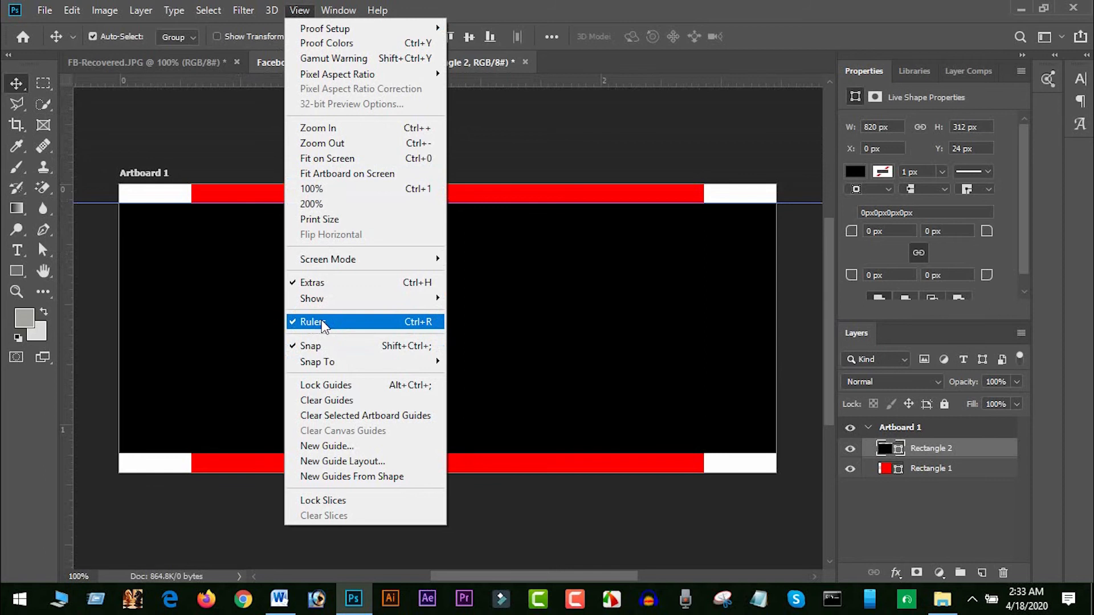
pyautogui.click(515, 151)
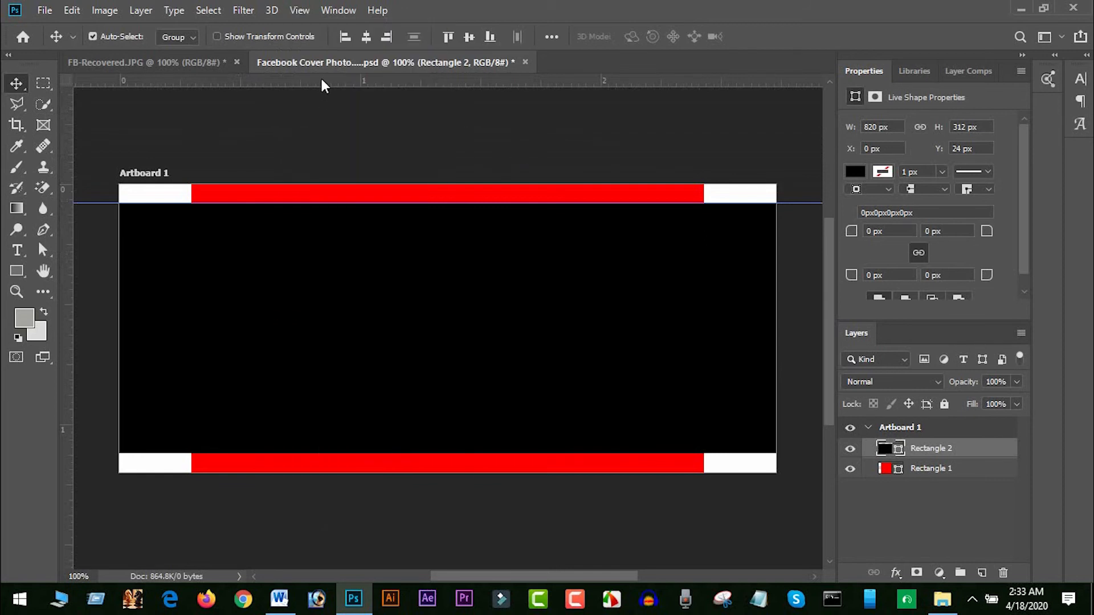
pyautogui.moveTo(323, 85); pyautogui.dragTo(319, 454)
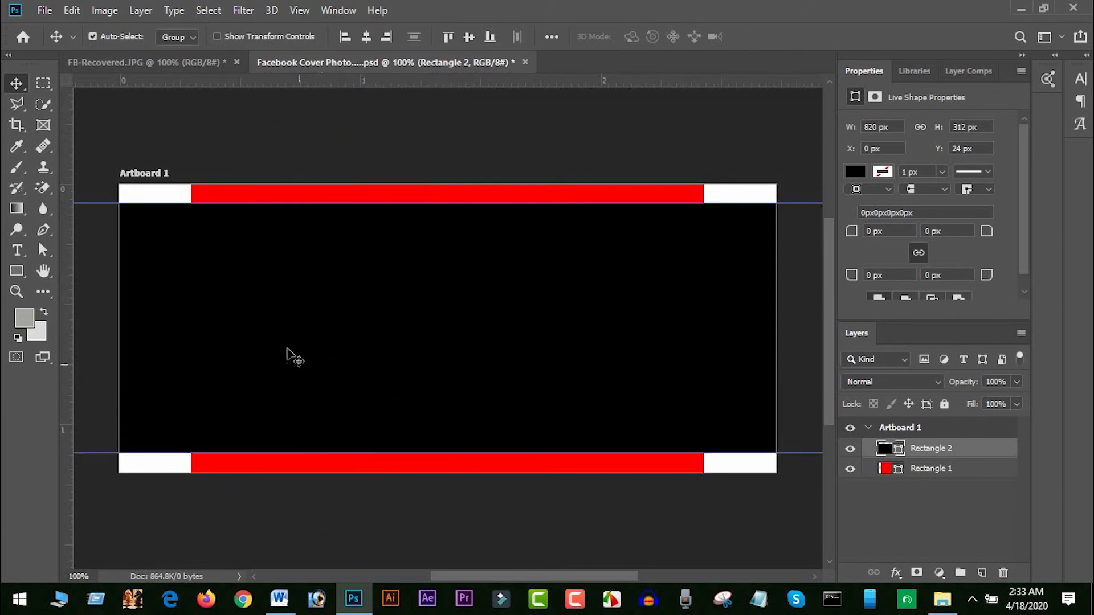
# - Select the red rectangle's layer and place vertical guides along its left and right edges
pyautogui.rightClick(329, 467)
pyautogui.click(367, 486)
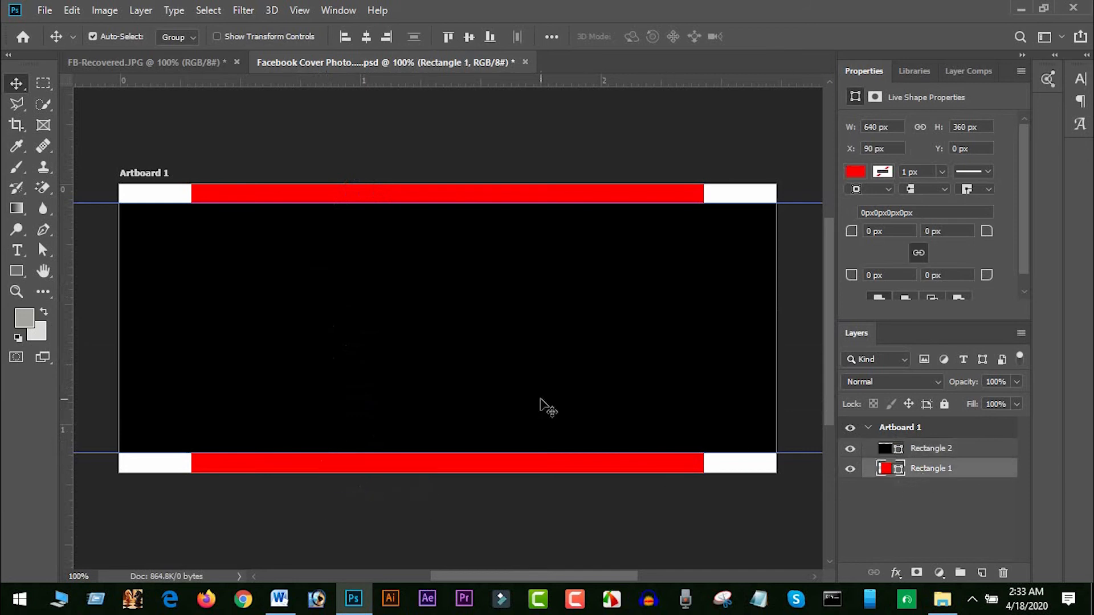
pyautogui.moveTo(67, 276); pyautogui.dragTo(188, 281)
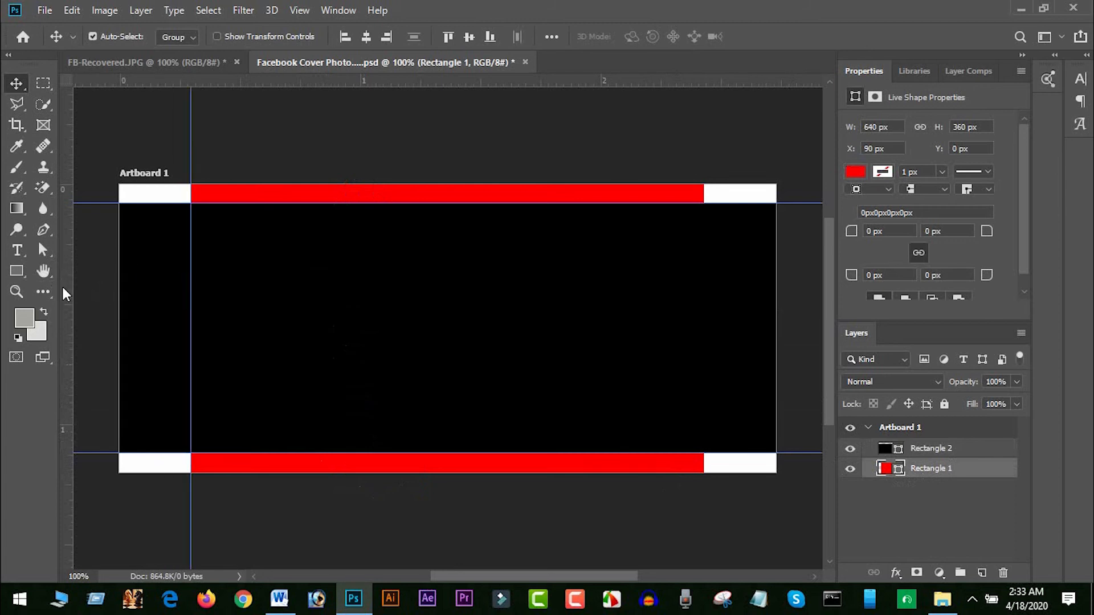
pyautogui.moveTo(64, 292); pyautogui.dragTo(704, 303)
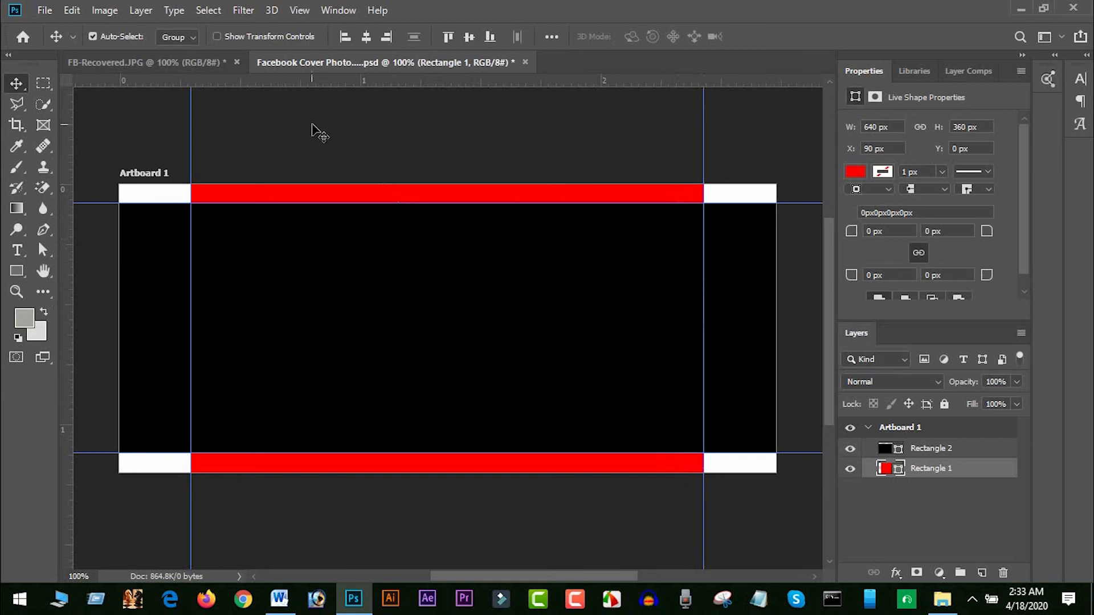
pyautogui.click(294, 11)
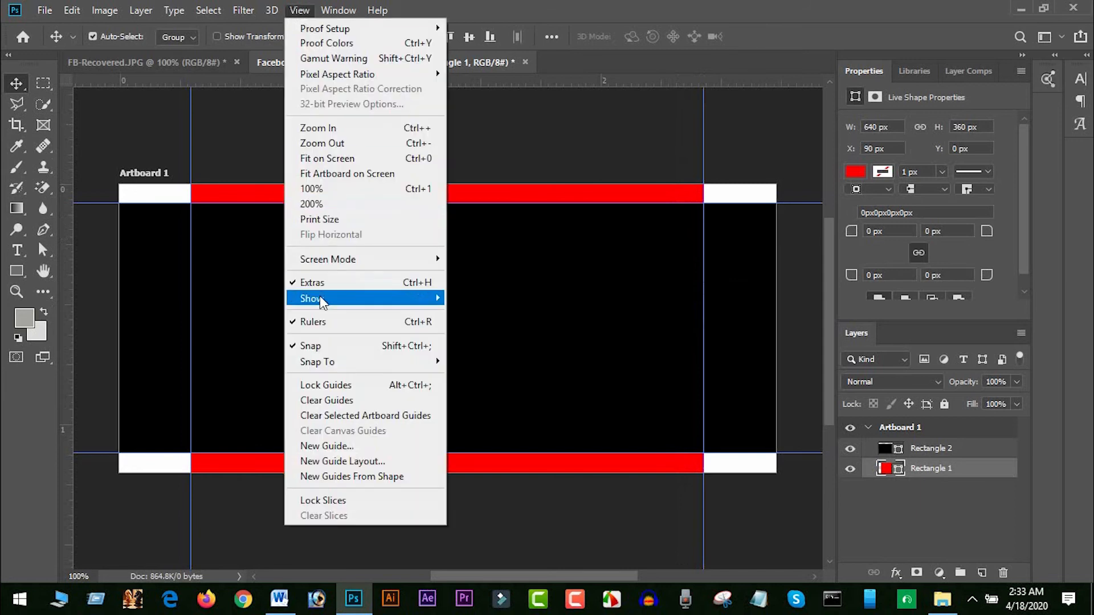
pyautogui.moveTo(321, 299)
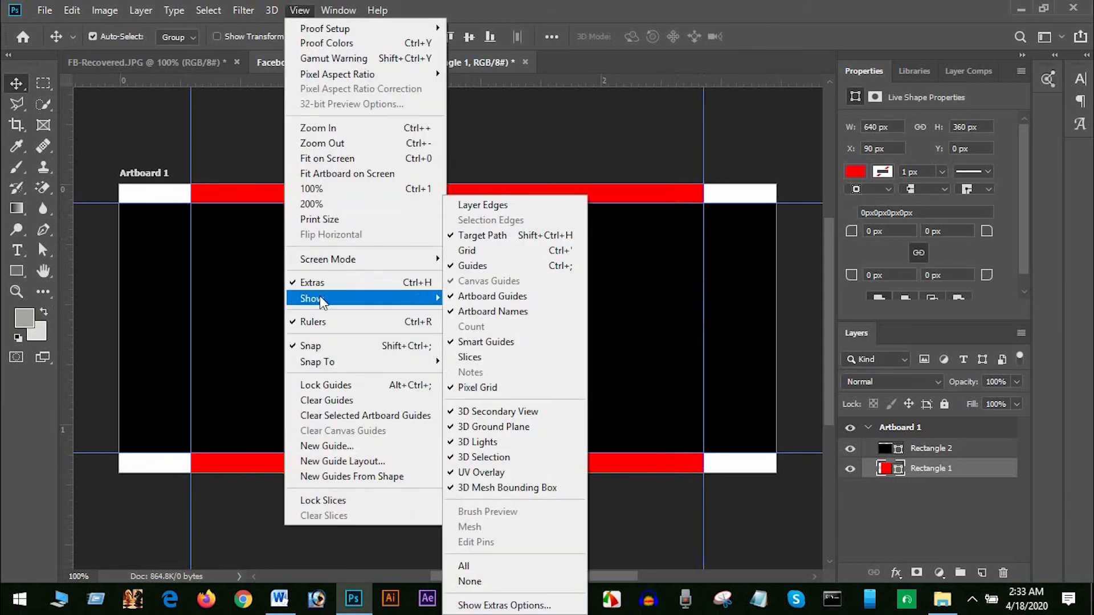
pyautogui.click(488, 345)
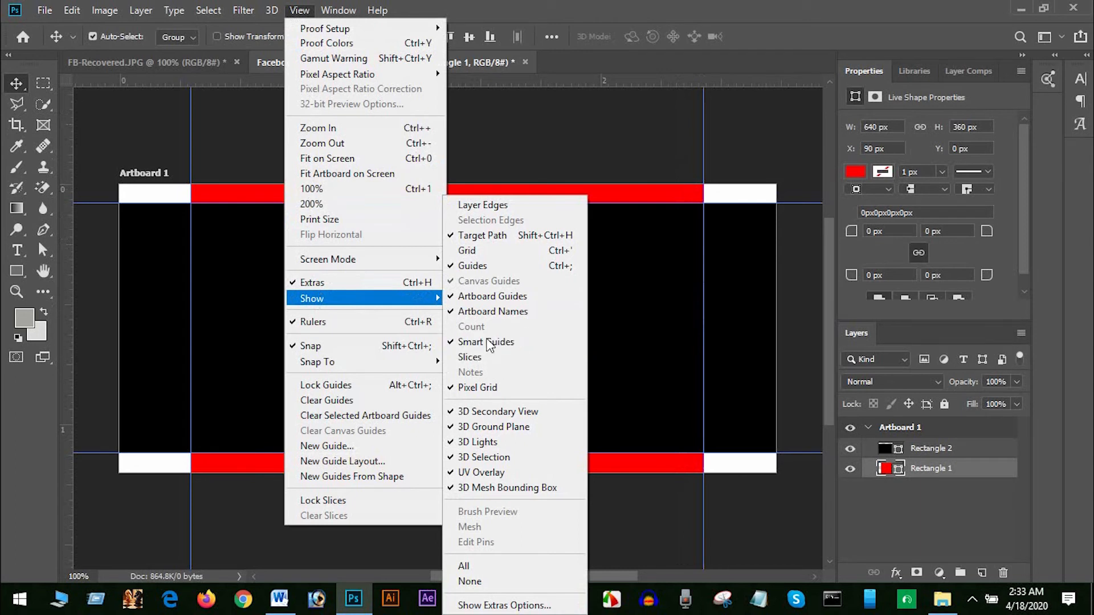
pyautogui.click(490, 161)
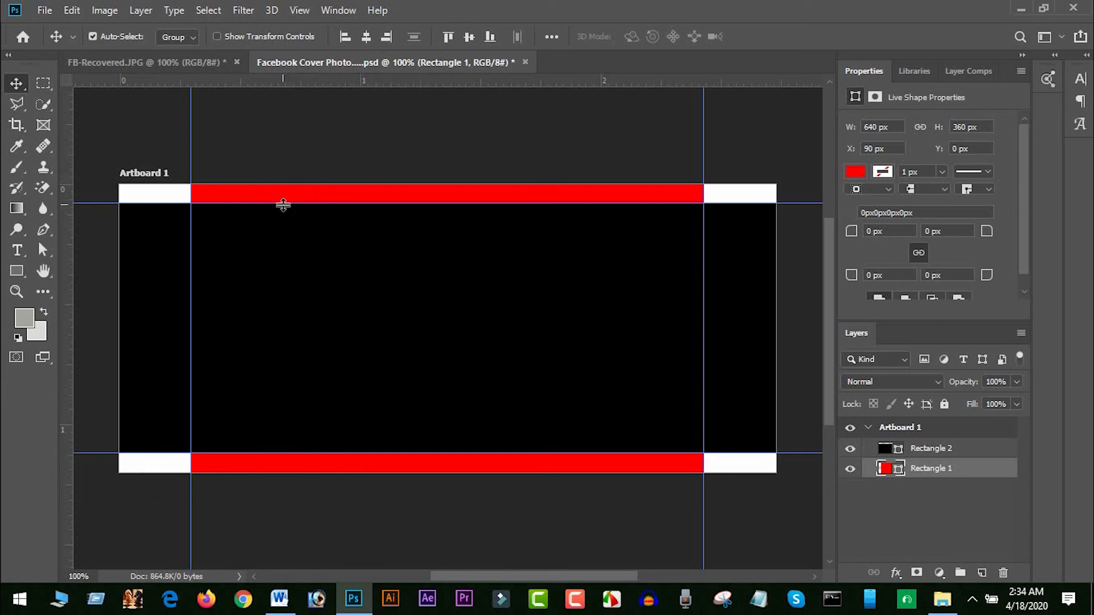
# - Hide the black and red rectangles and delete both layers, keeping only the guides on the artboard
pyautogui.click(850, 449)
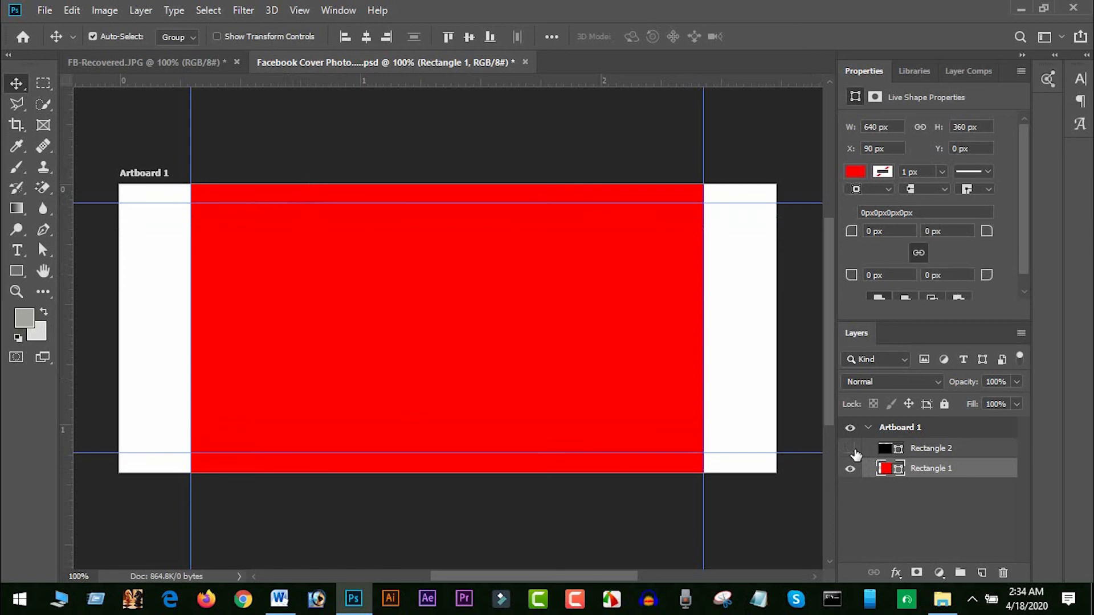
pyautogui.click(850, 469)
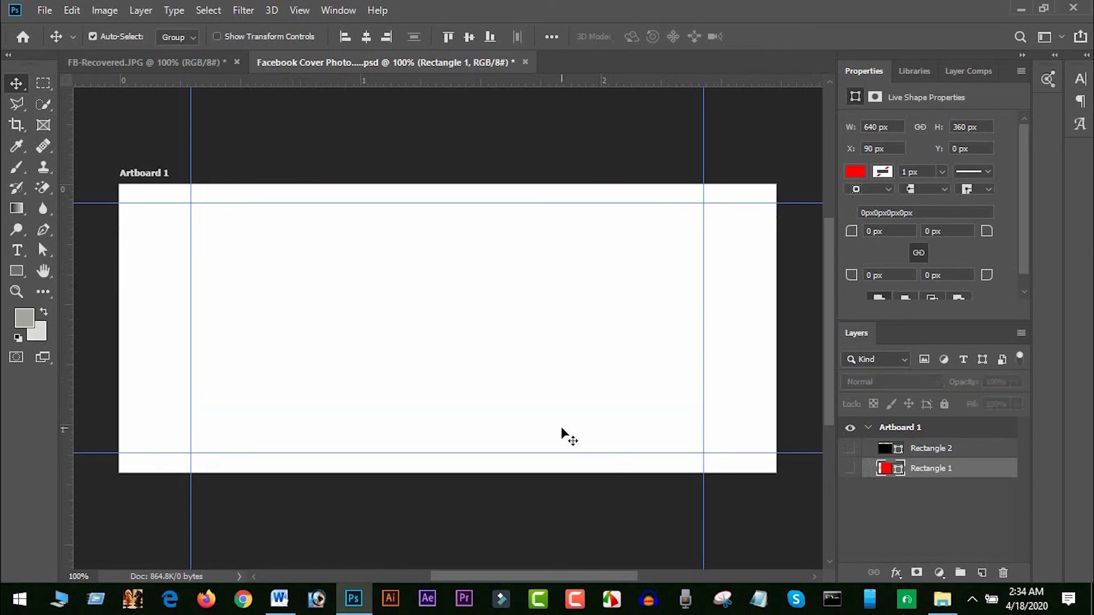
pyautogui.moveTo(957, 451); pyautogui.dragTo(1002, 575)
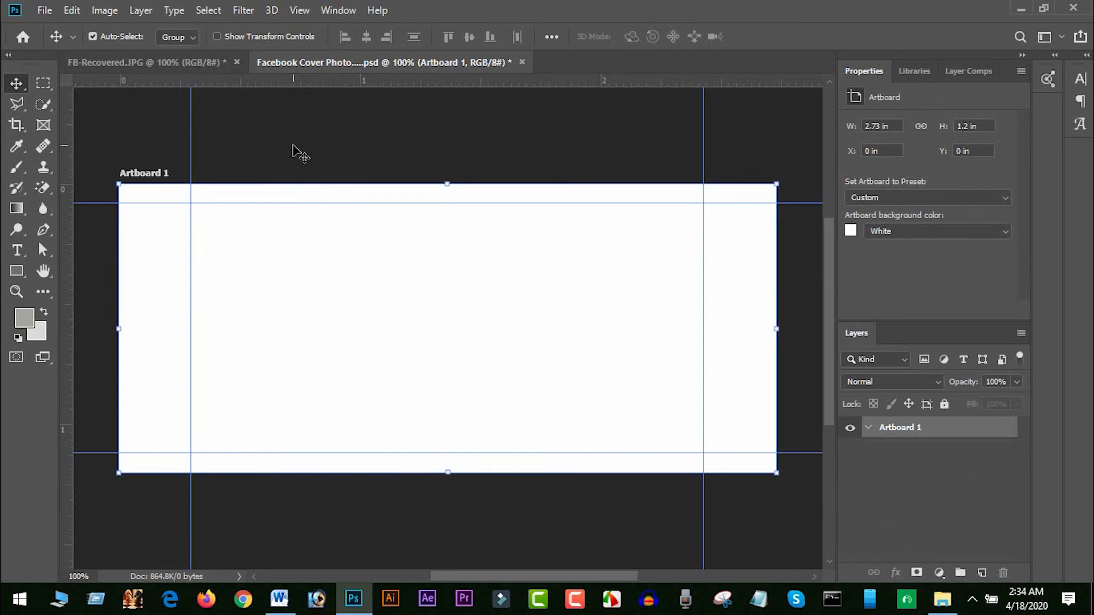
# - Open Photo.jpg, try placing it at full size in the Facebook cover document, and undo that placement
pyautogui.hotkey('ctrl', 'o')
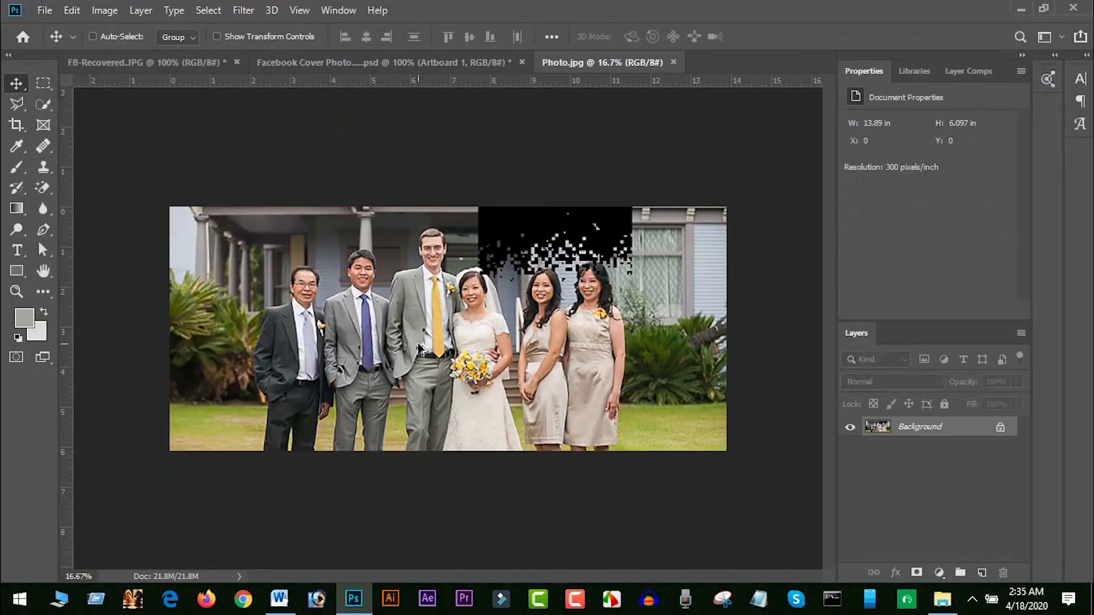
pyautogui.moveTo(406, 336); pyautogui.dragTo(312, 258)
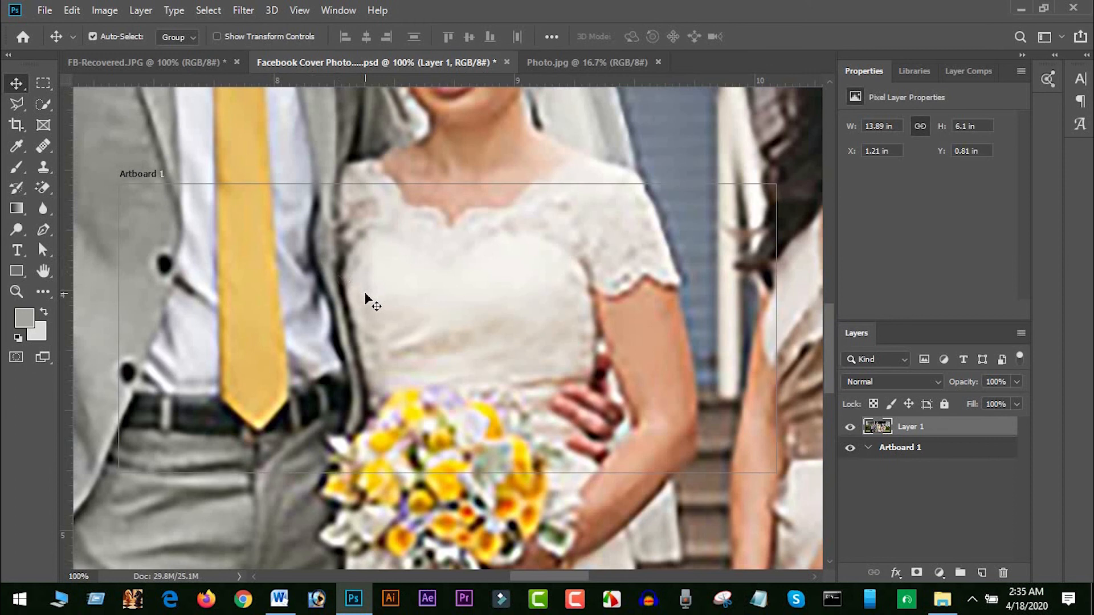
pyautogui.hotkey('ctrl', 'z')
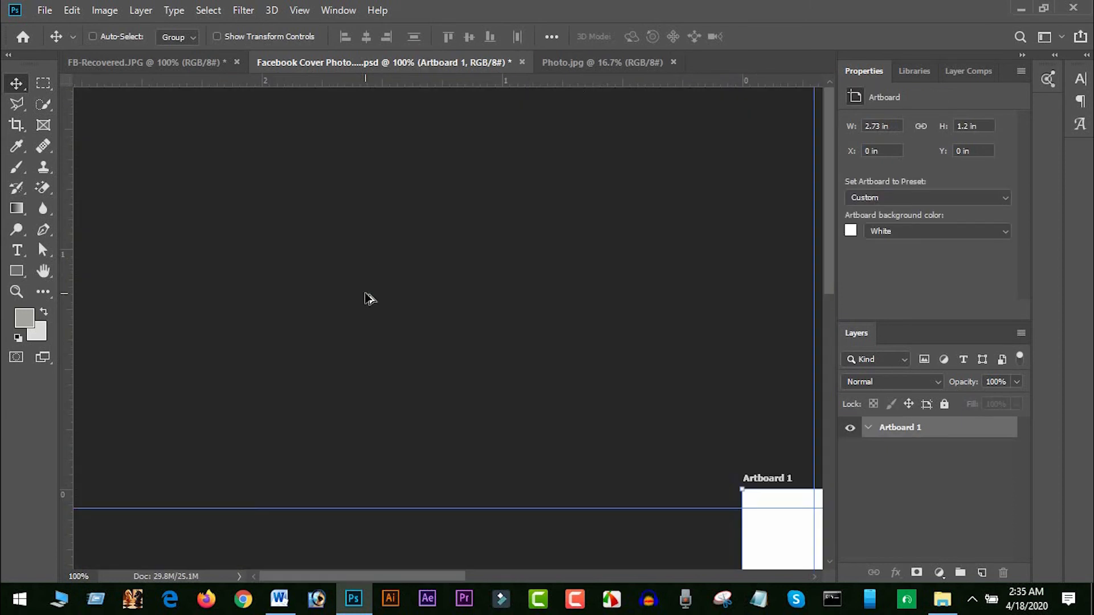
# - Resize Photo.jpg to 820 px wide by 360 px high, keeping the proportions and the 300 pixels/inch resolution
pyautogui.click(585, 67)
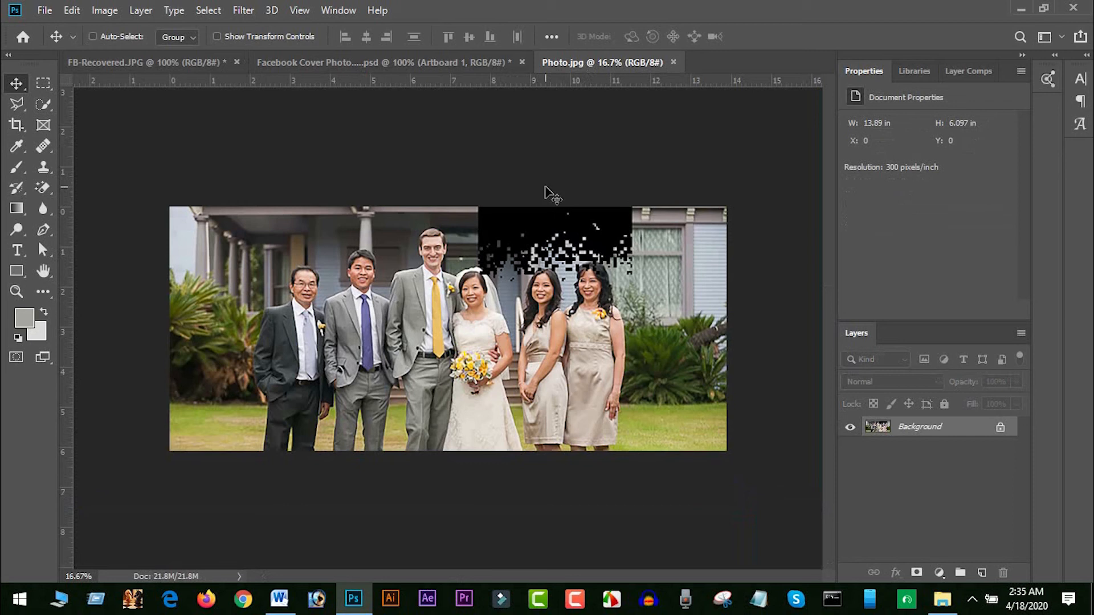
pyautogui.press('ctrl')
pyautogui.click(111, 12)
pyautogui.click(162, 132)
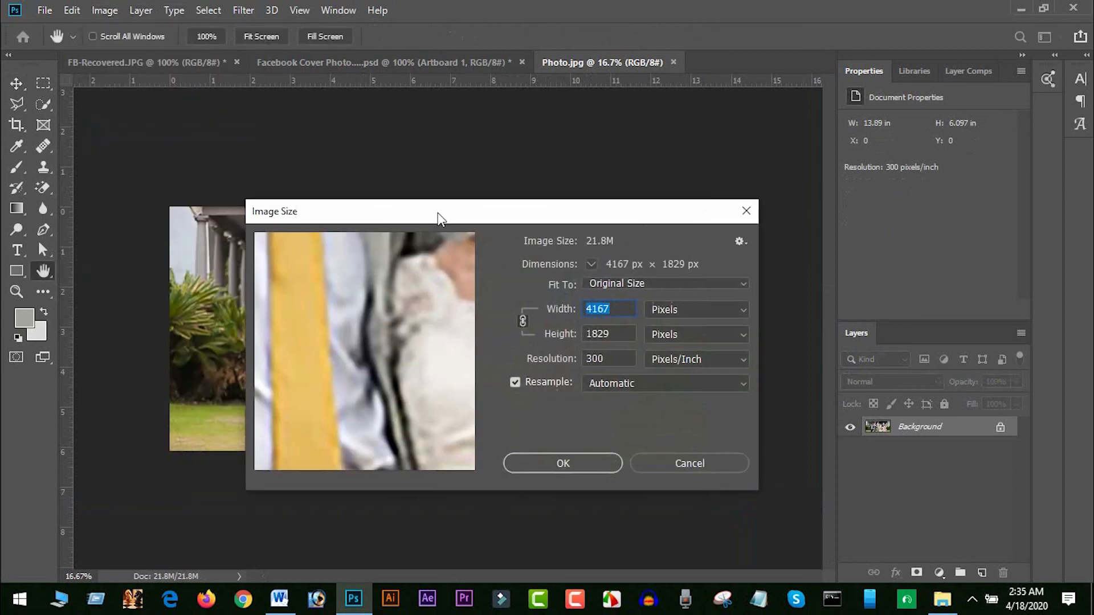
pyautogui.moveTo(440, 219); pyautogui.dragTo(442, 219)
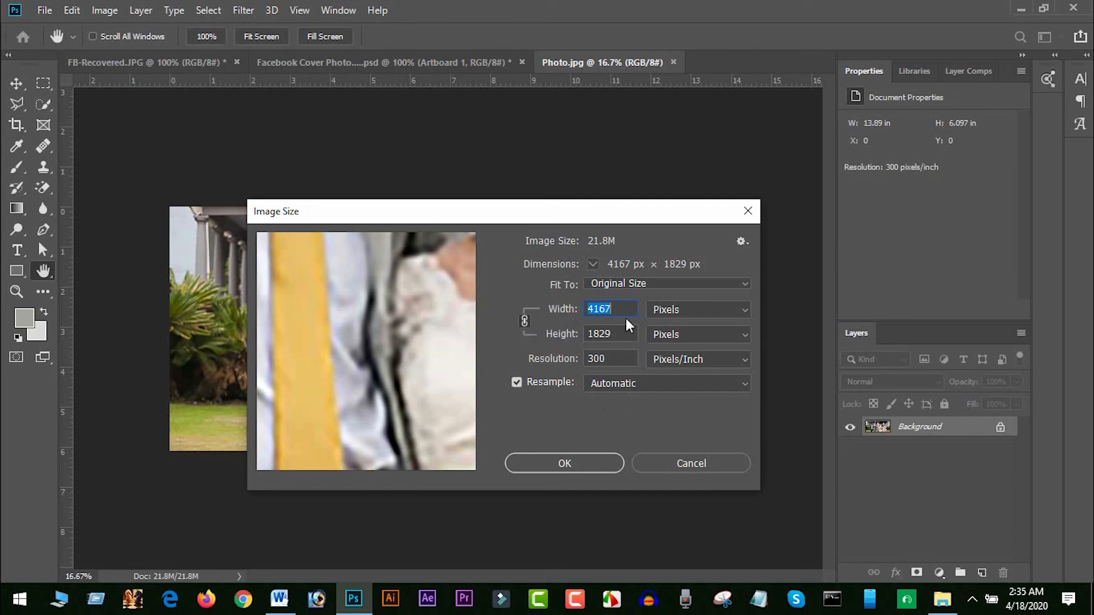
pyautogui.write('820')
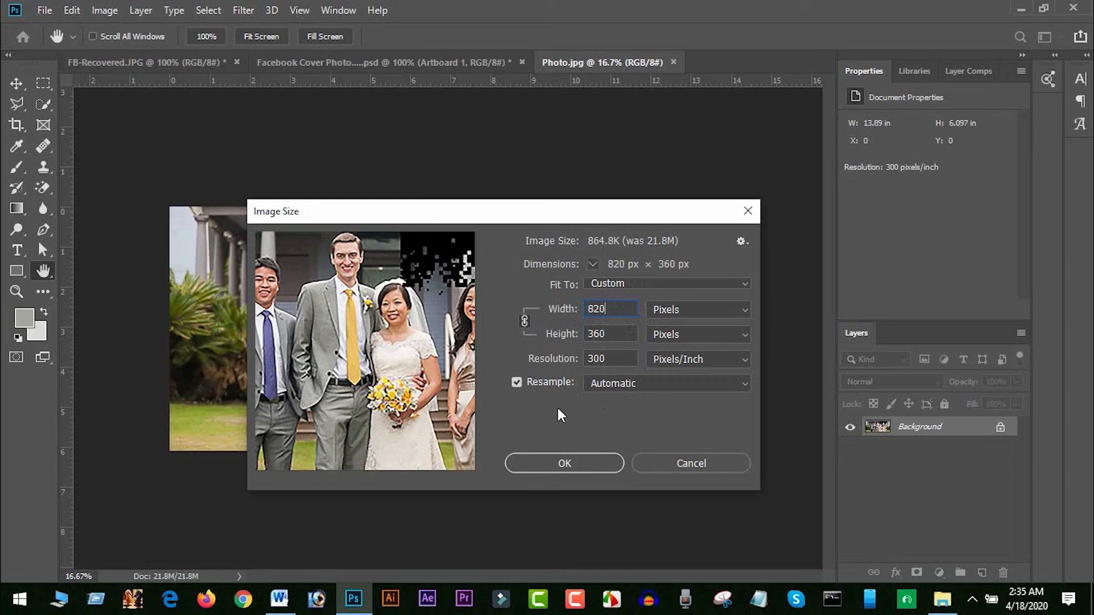
pyautogui.click(553, 463)
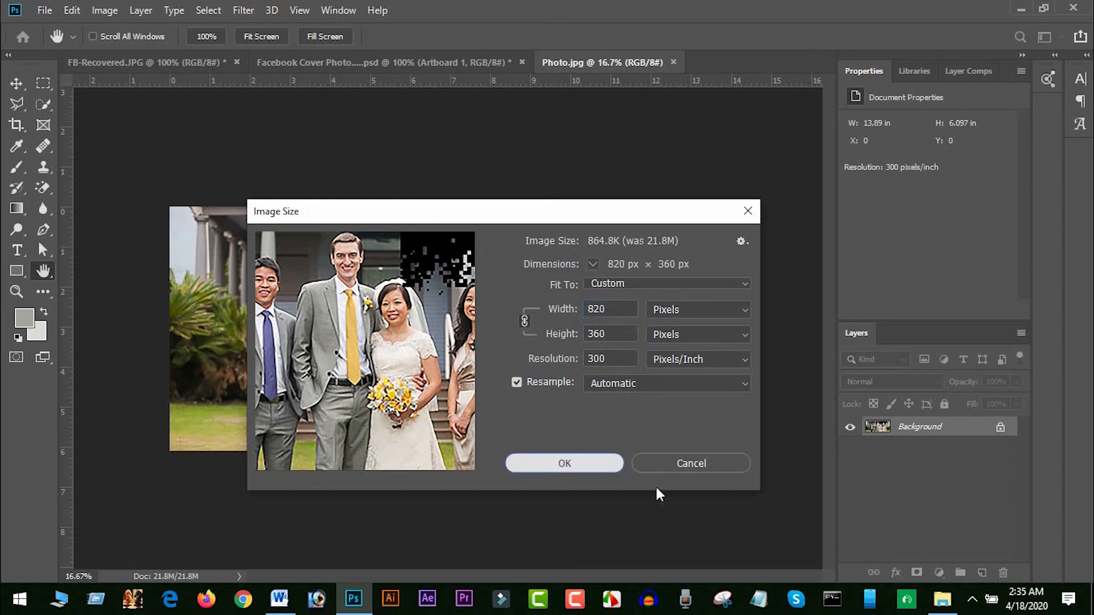
pyautogui.click(595, 464)
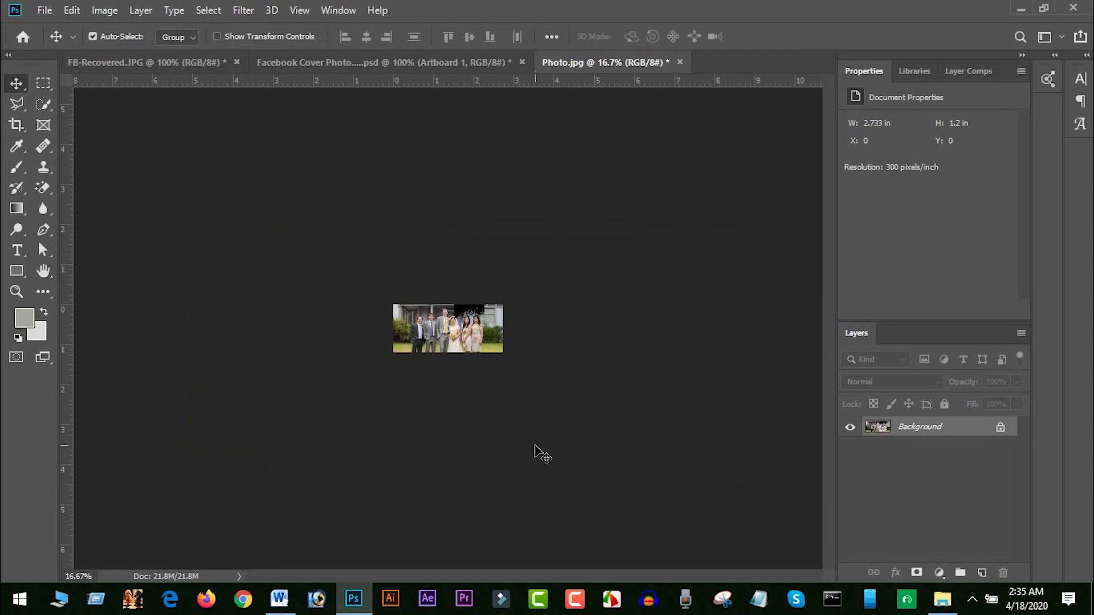
pyautogui.hotkey('ctrl', '1')
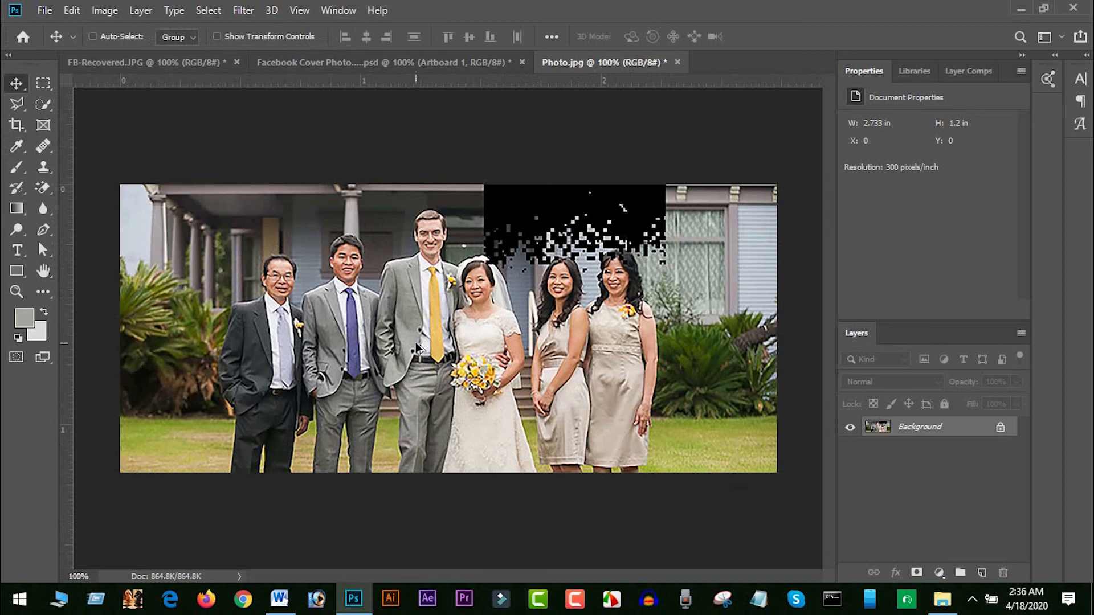
# - Copy the resized photo from Photo.jpg onto Artboard 1 of the Facebook cover document
pyautogui.moveTo(411, 340); pyautogui.dragTo(327, 67)
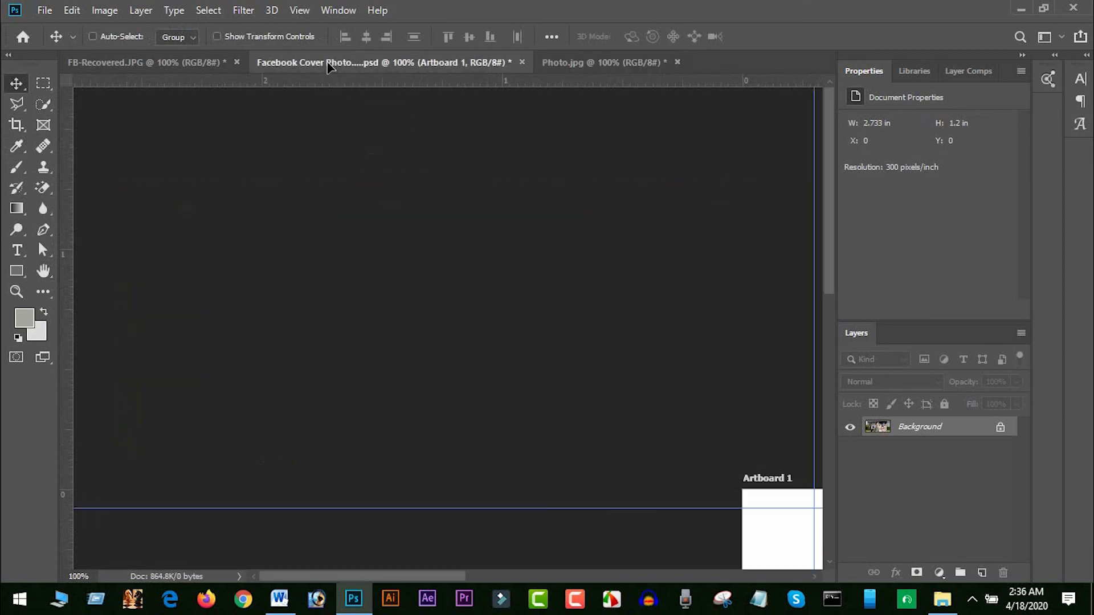
pyautogui.moveTo(329, 73); pyautogui.dragTo(799, 535)
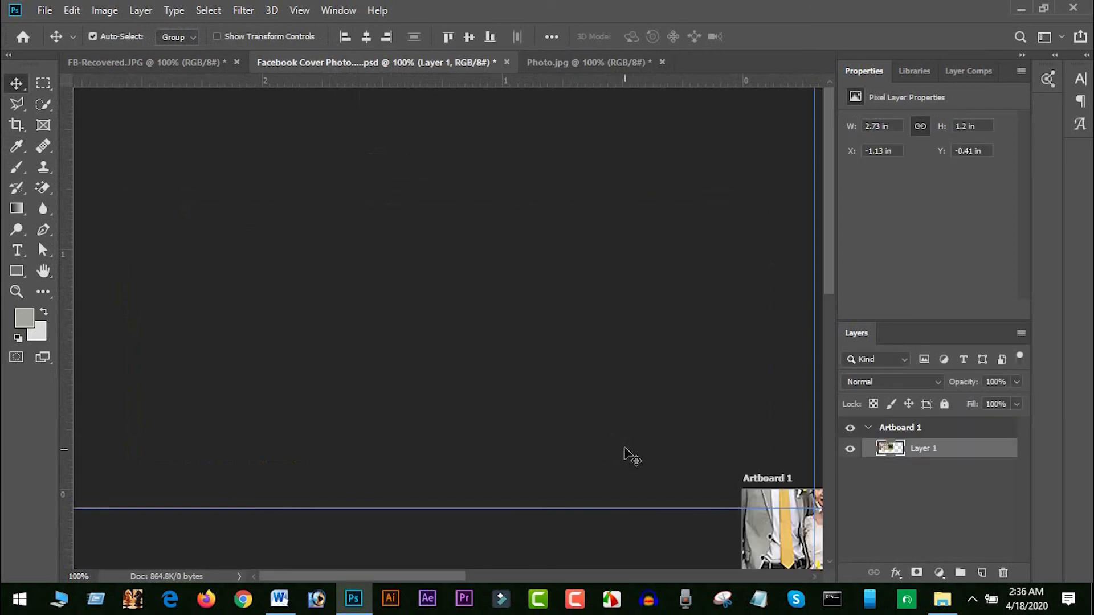
pyautogui.moveTo(444, 576); pyautogui.dragTo(587, 581)
pyautogui.scroll(-3, 502, 401)
pyautogui.scroll(-5, 499, 399)
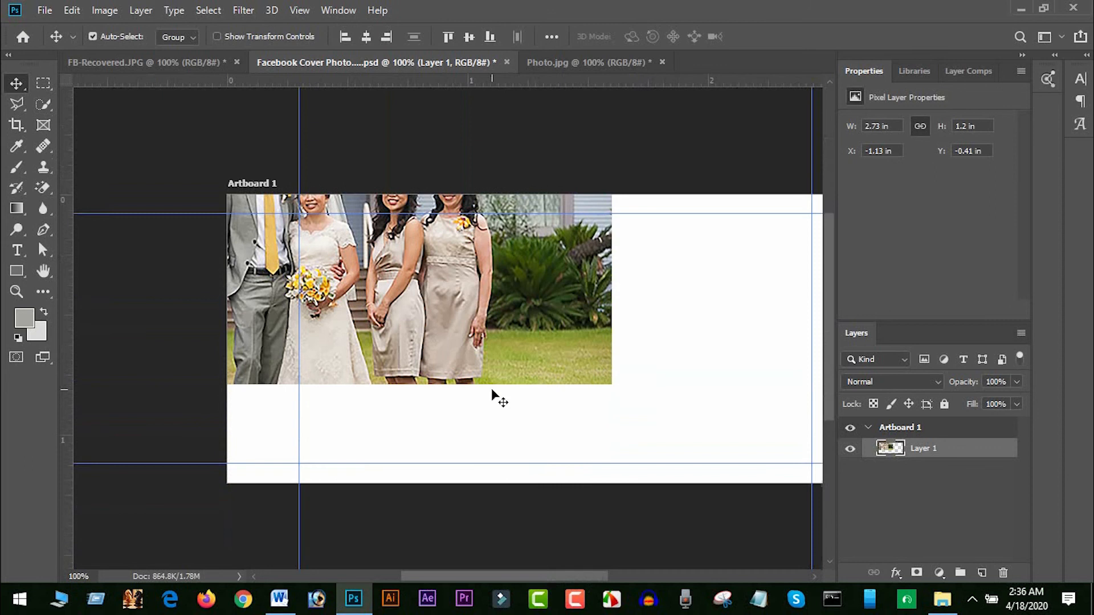
pyautogui.moveTo(573, 576); pyautogui.dragTo(598, 574)
# - Centre the photo layer horizontally and vertically on the artboard by aligning it to a full-canvas selection, and clear the selection
pyautogui.rightClick(329, 251)
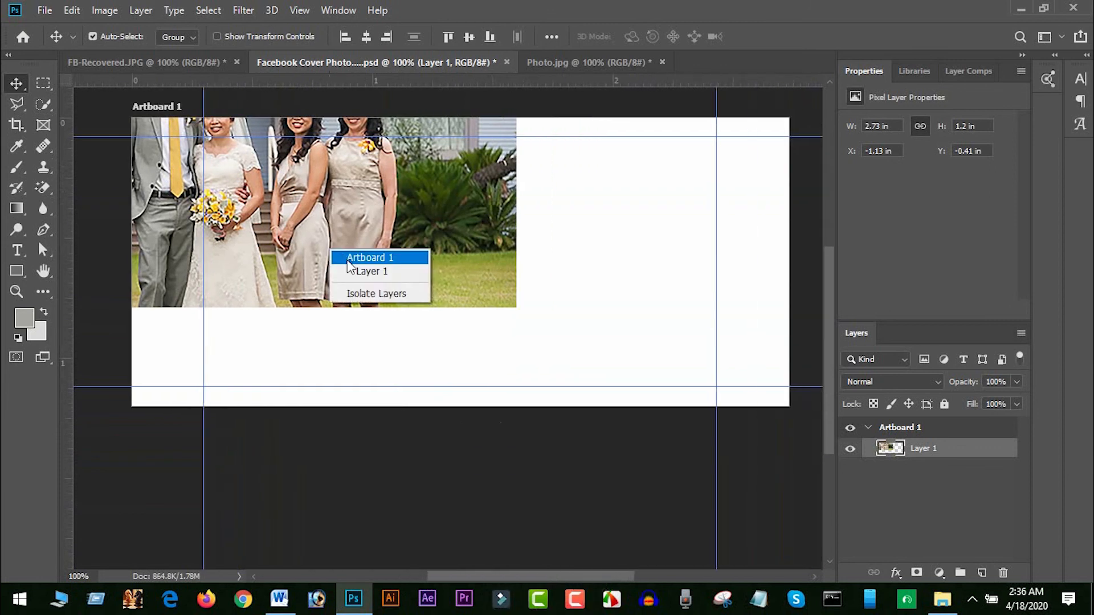
pyautogui.click(360, 271)
pyautogui.press('ctrl')
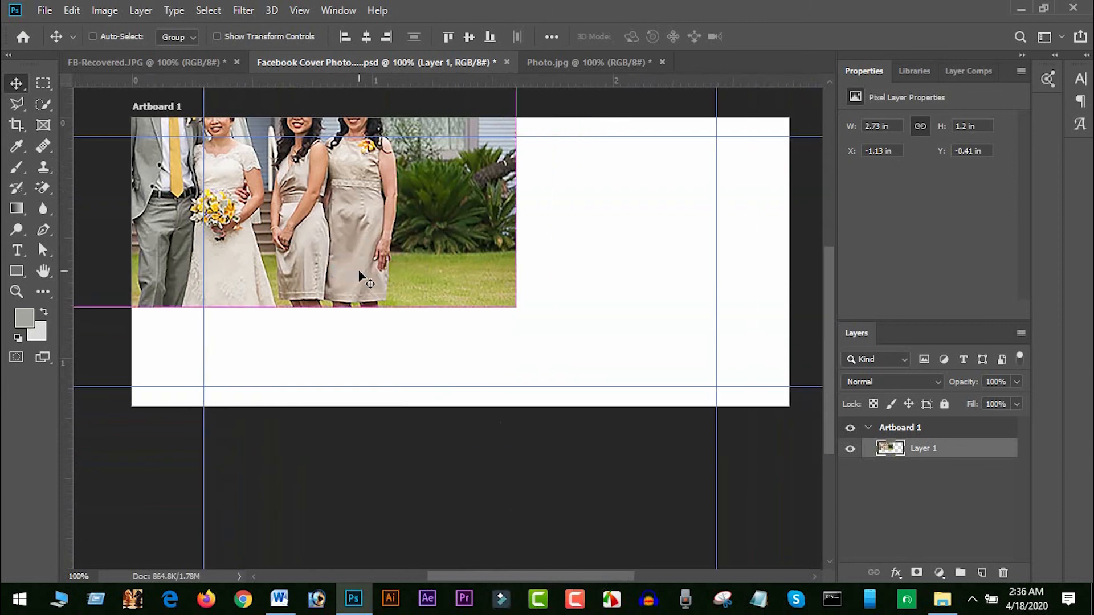
pyautogui.hotkey('ctrl', 'a')
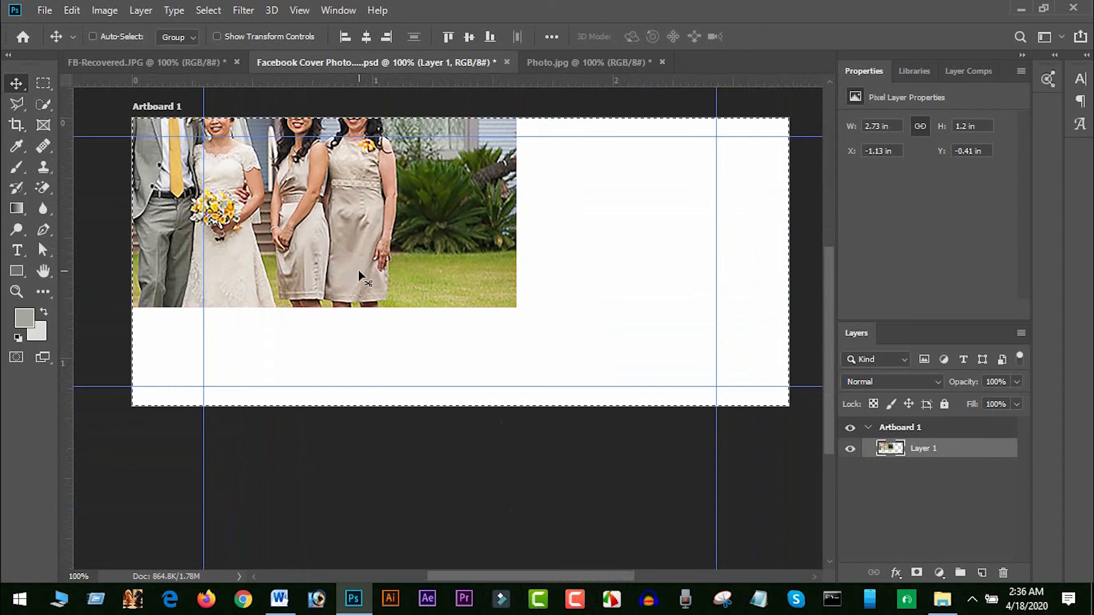
pyautogui.click(372, 38)
pyautogui.click(469, 42)
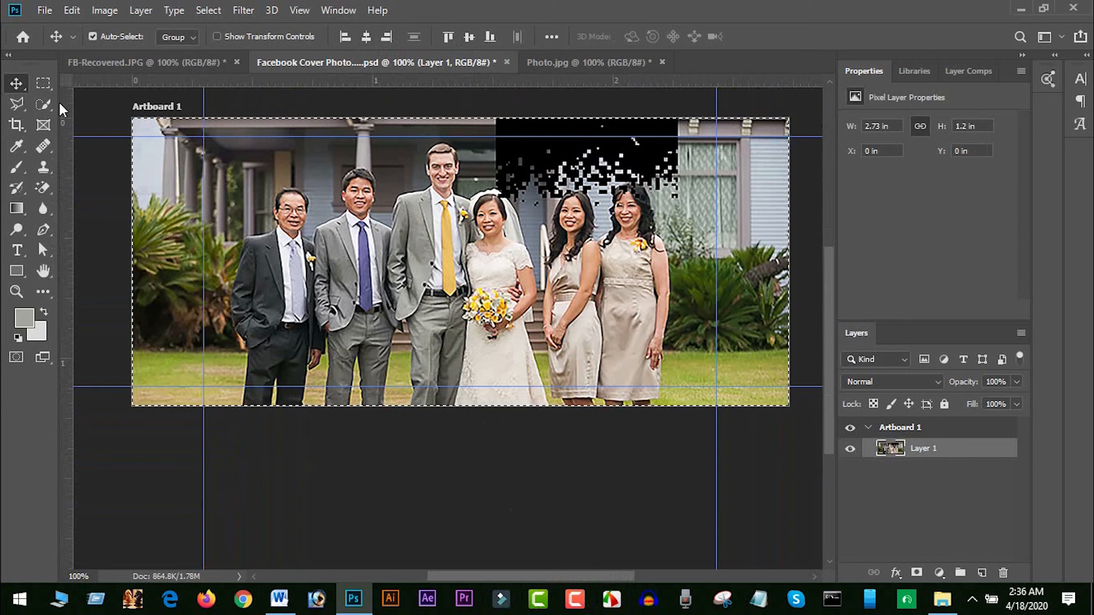
pyautogui.click(43, 83)
pyautogui.click(366, 433)
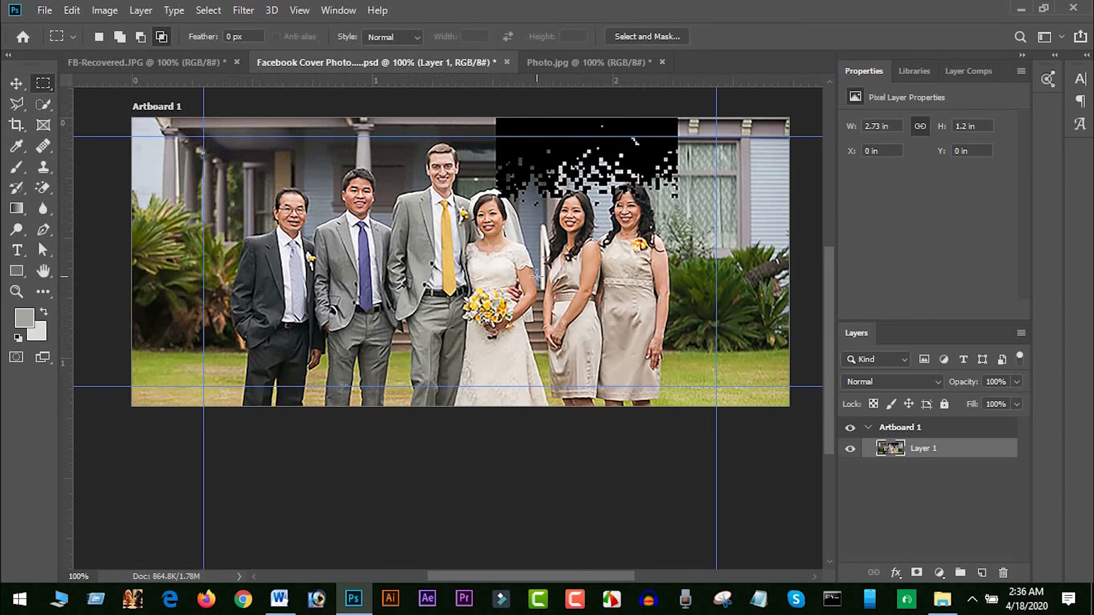
# - Open the Save for Web export of the cover and choose JPEG format at Maximum quality
pyautogui.click(46, 9)
pyautogui.moveTo(79, 228)
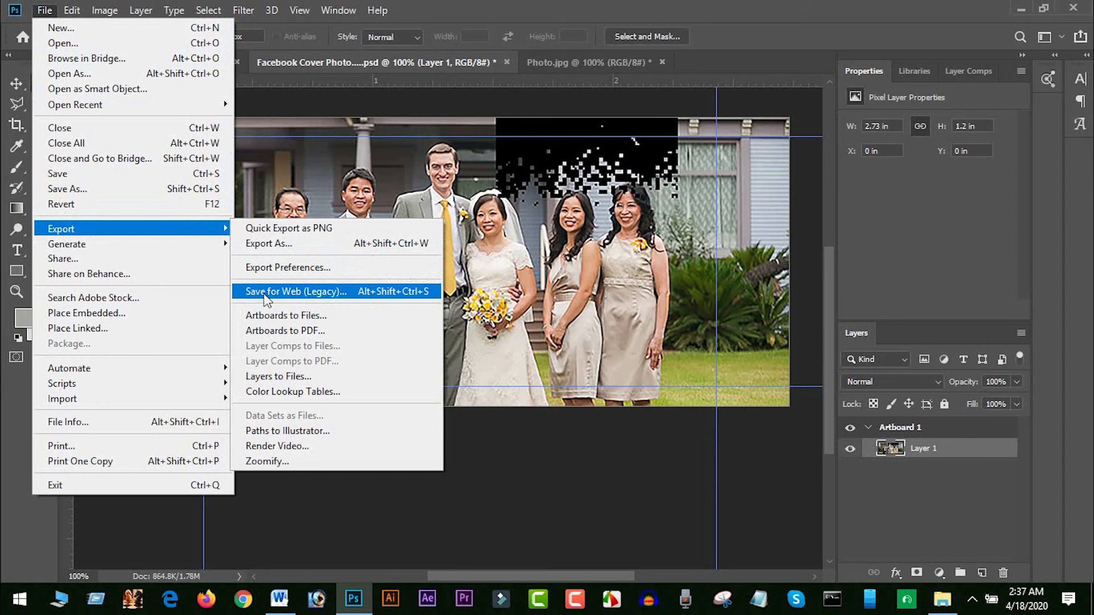
pyautogui.click(330, 294)
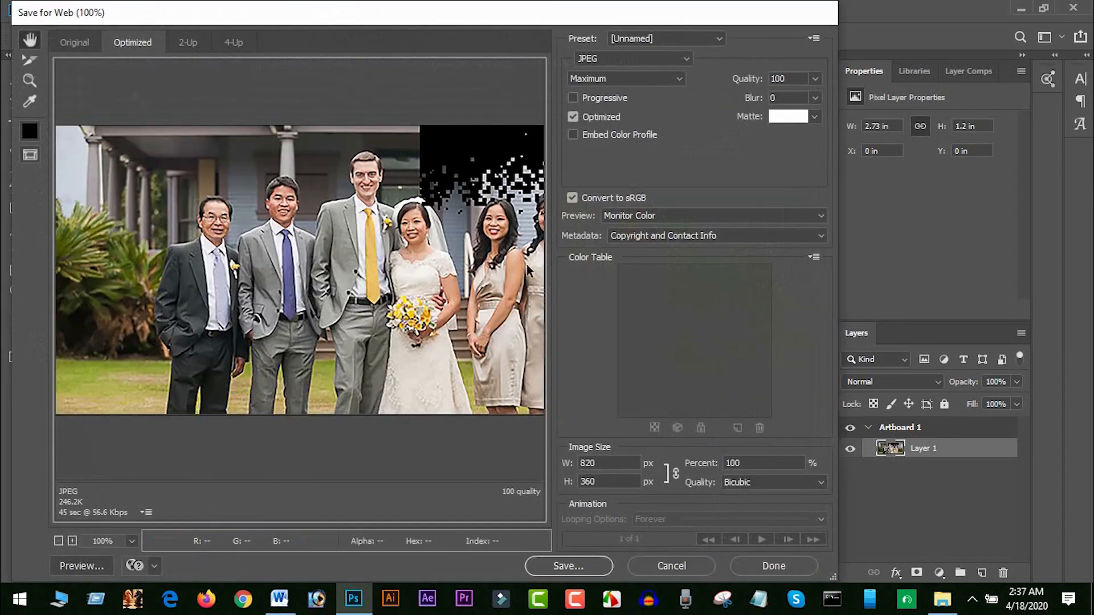
pyautogui.click(637, 61)
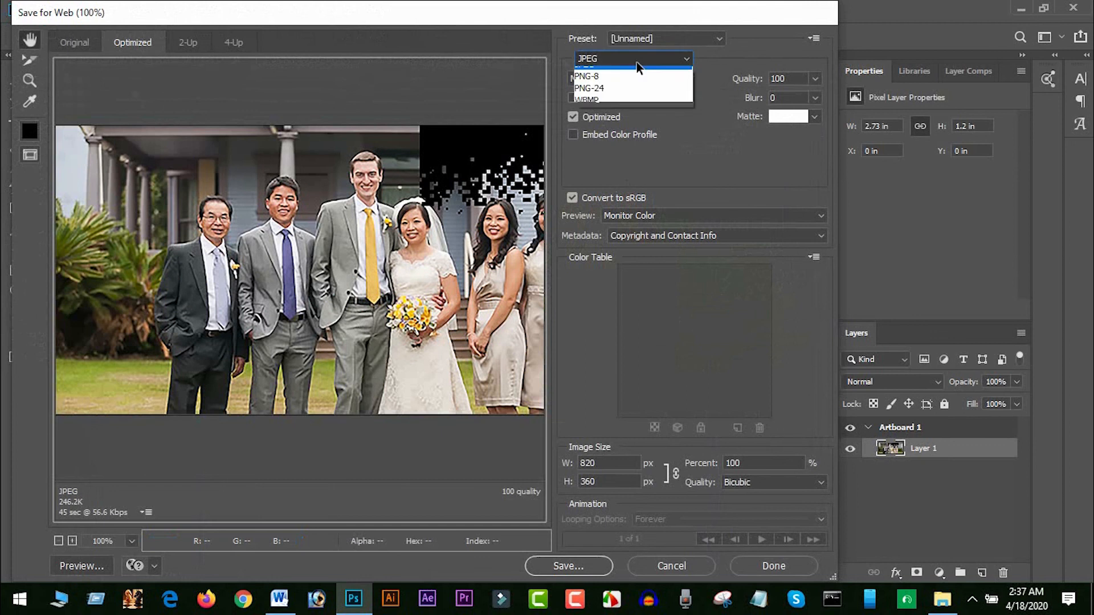
pyautogui.click(636, 61)
pyautogui.click(637, 79)
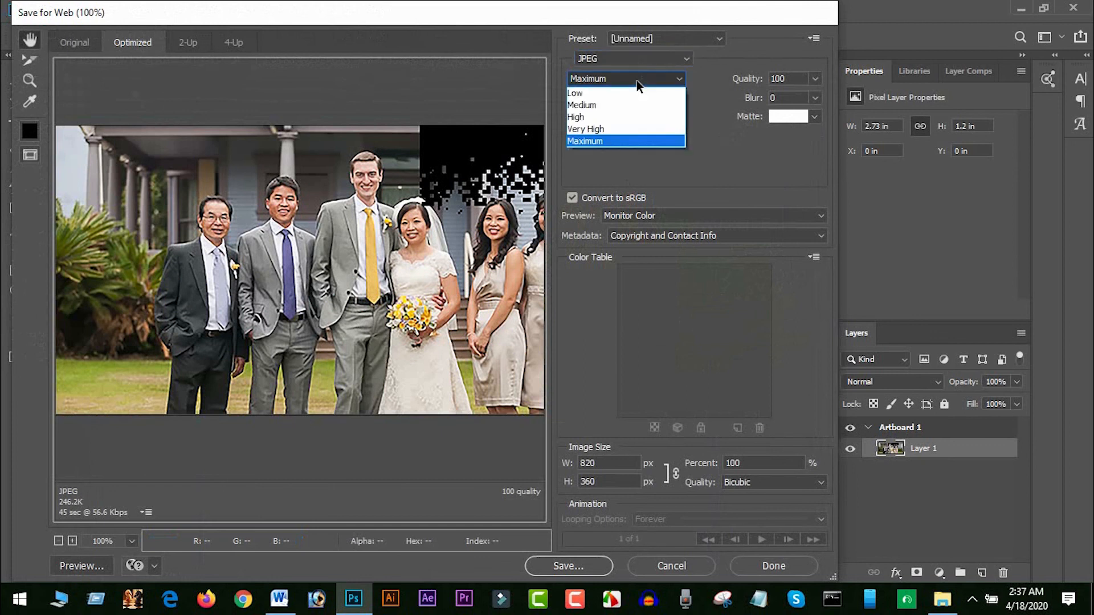
pyautogui.click(623, 142)
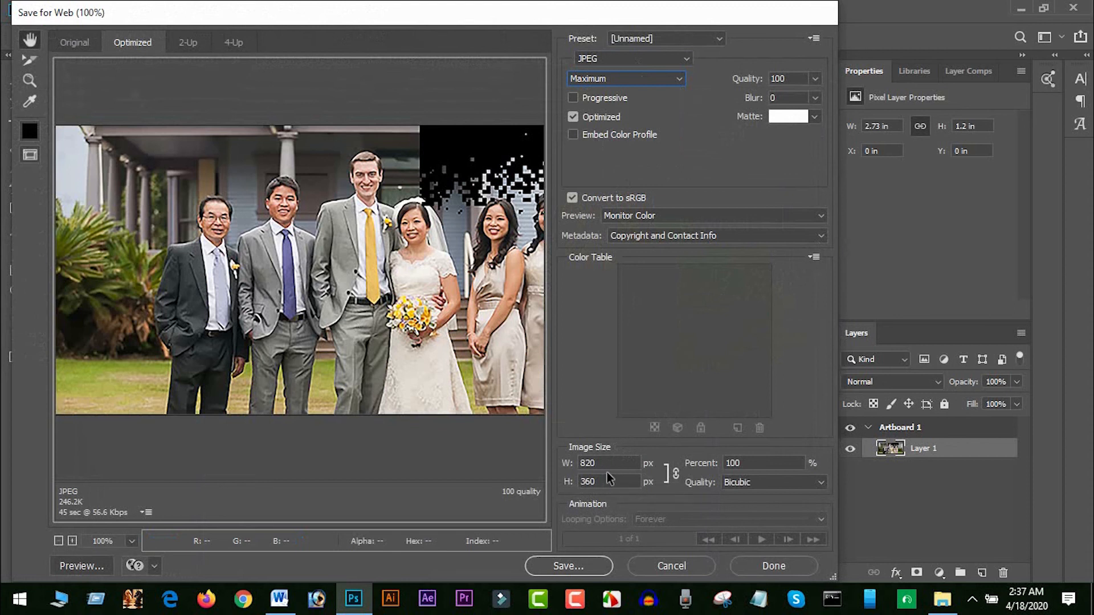
# - Save the optimized JPEG, adding "Group" to the end of the suggested Facebook-Cover-Photo file name
pyautogui.click(574, 567)
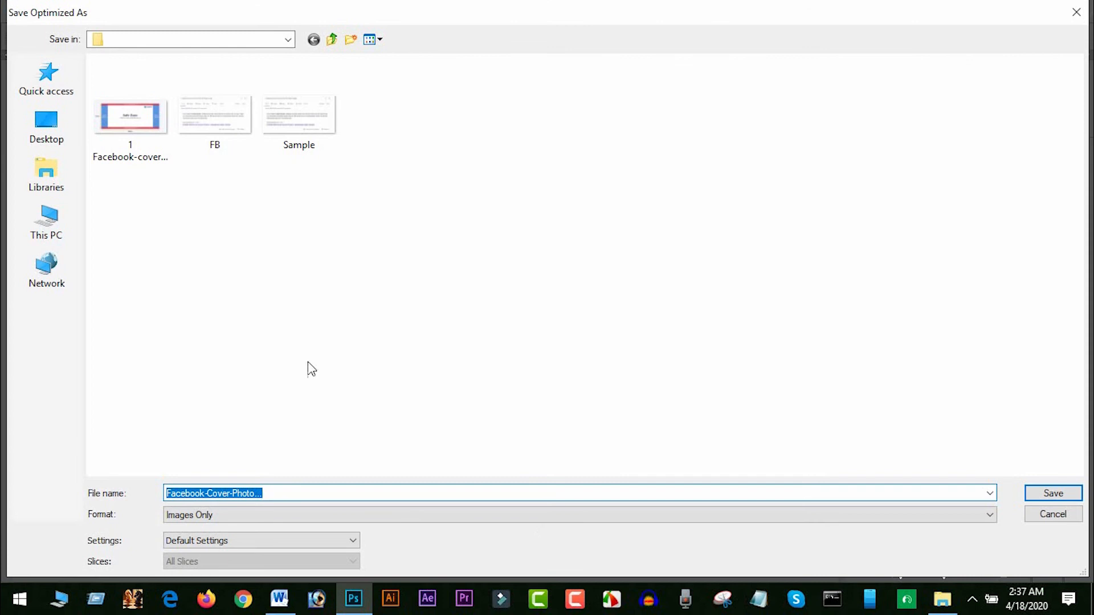
pyautogui.click(302, 494)
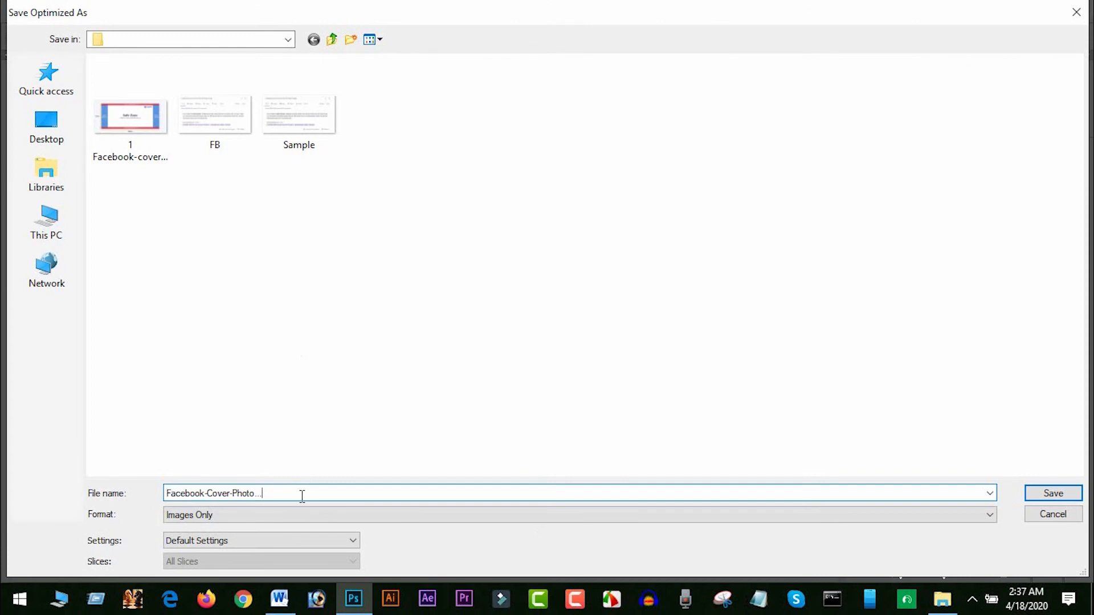
pyautogui.write('Group')
pyautogui.click(1061, 497)
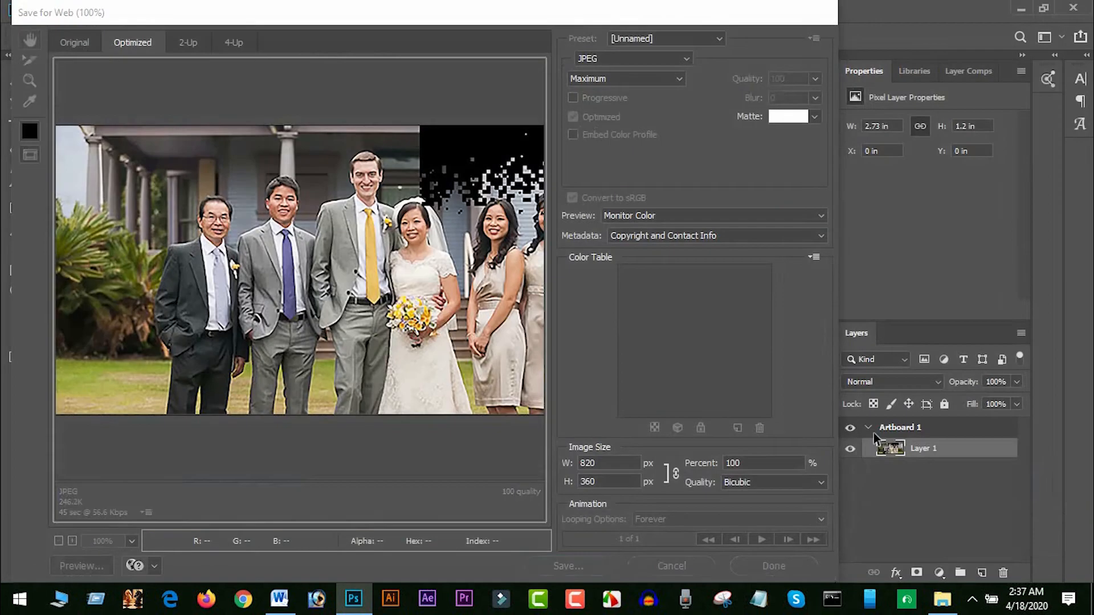
# - Hide the photo layer and draw a rectangle about 378 px wide by 188 px high on the artboard
pyautogui.scroll(2, 627, 339)
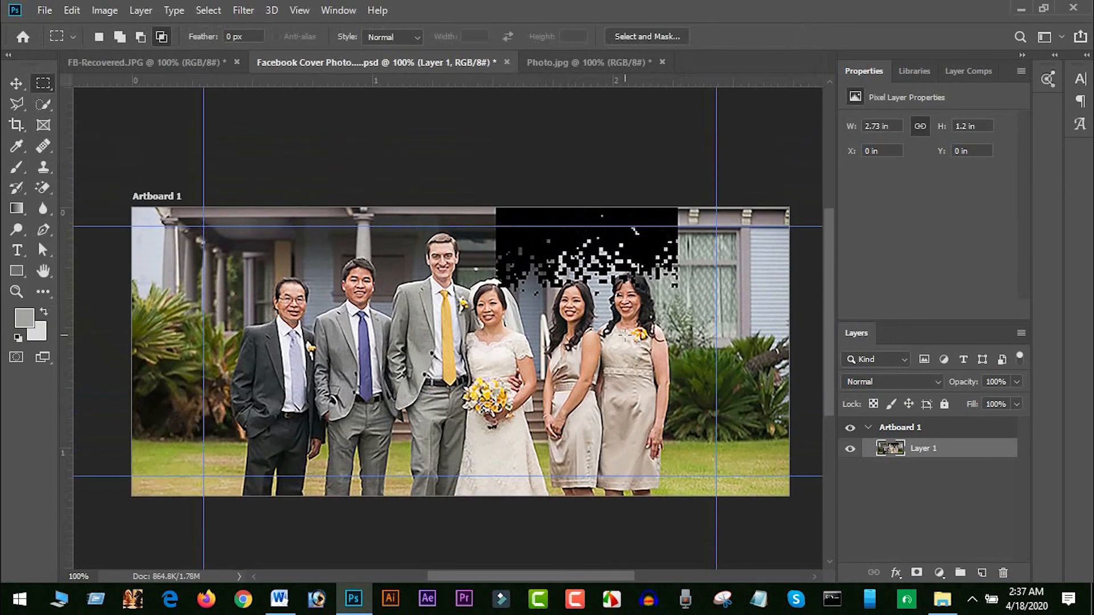
pyautogui.click(850, 448)
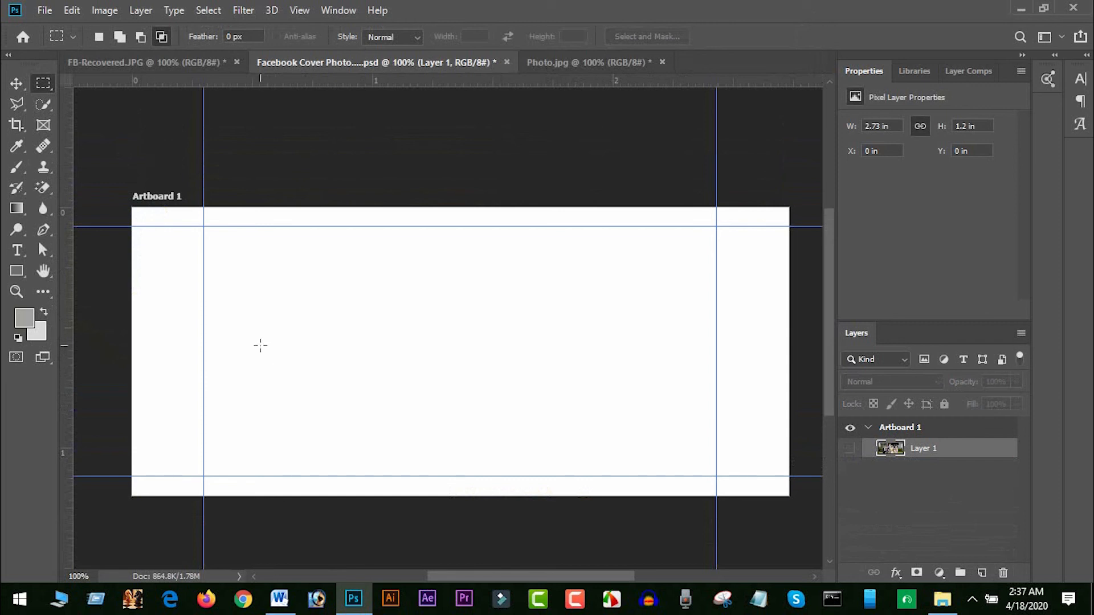
pyautogui.scroll(-1, 259, 345)
pyautogui.click(16, 271)
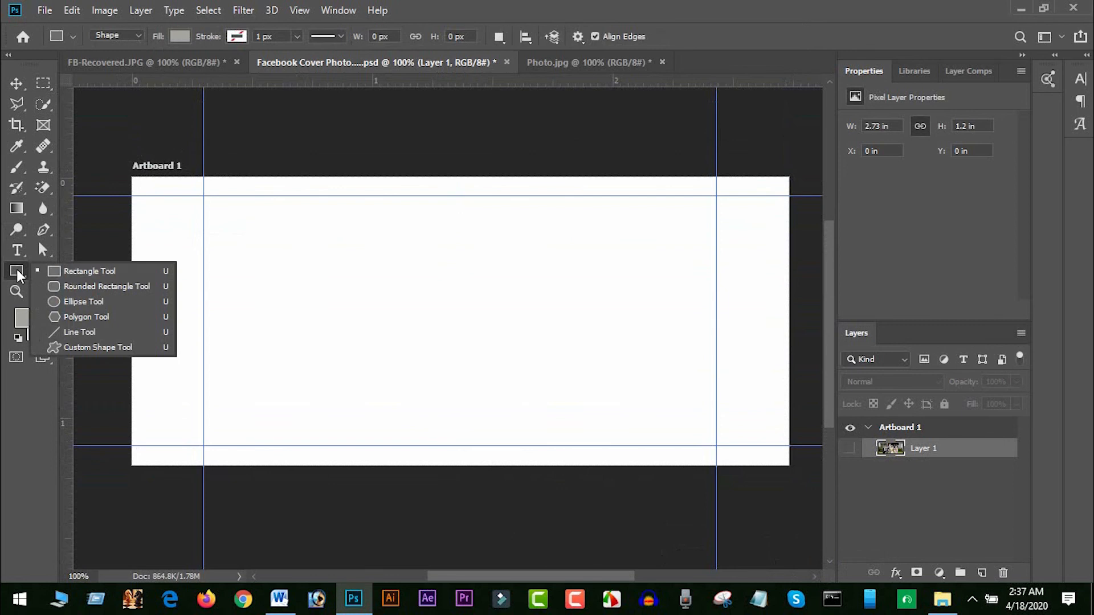
pyautogui.click(69, 272)
pyautogui.moveTo(232, 229); pyautogui.dragTo(535, 379)
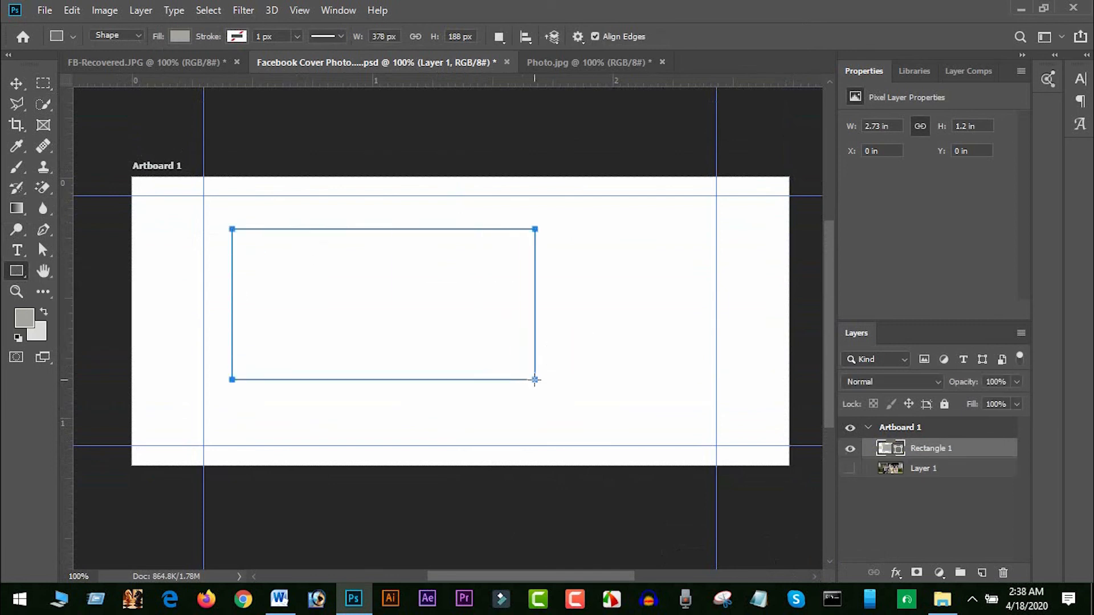
# - Set the rectangle's size to 820 px wide by 360 px high and change its fill to black
pyautogui.click(900, 126)
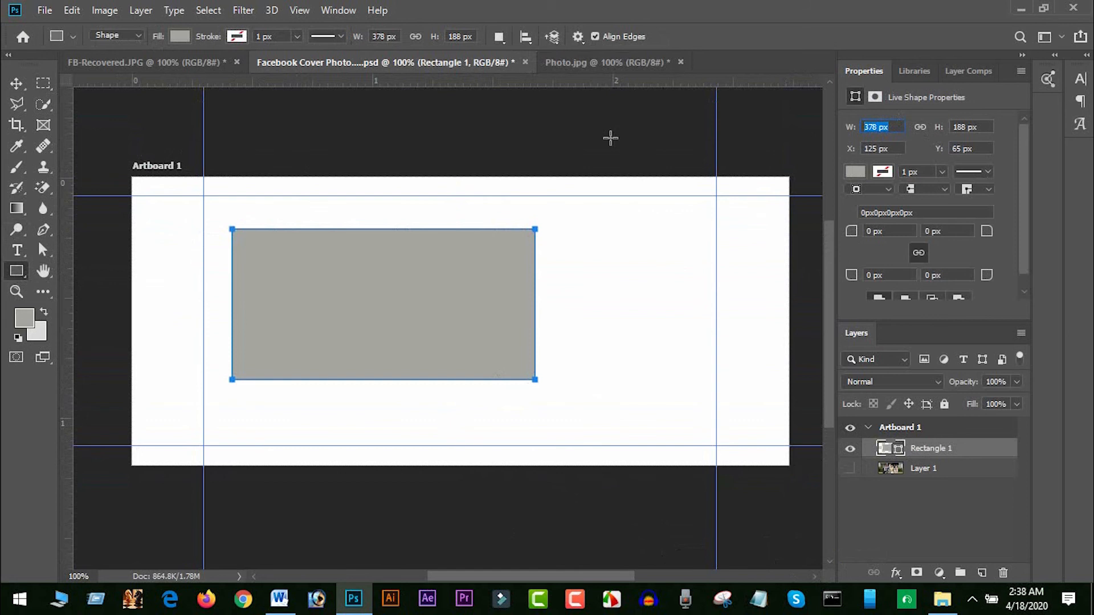
pyautogui.write('820')
pyautogui.click(980, 125)
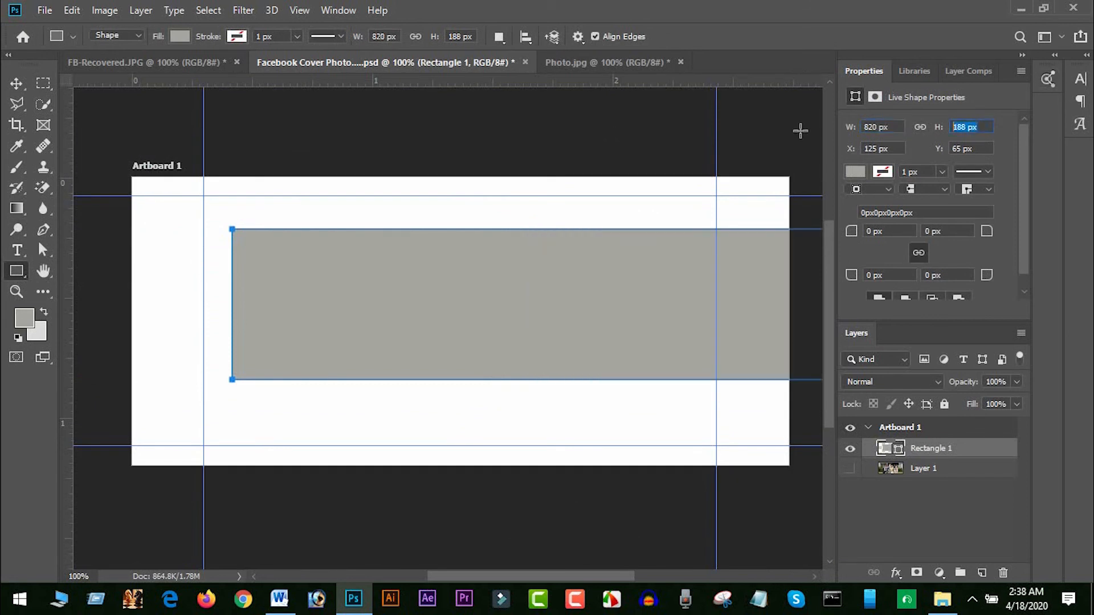
pyautogui.write('360')
pyautogui.click(862, 173)
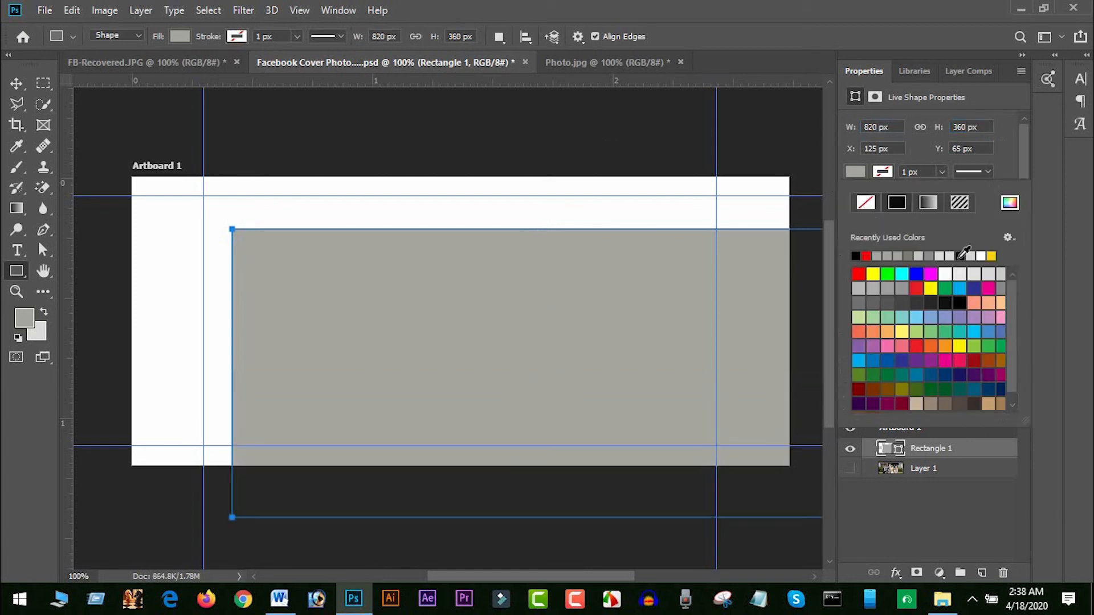
pyautogui.click(857, 256)
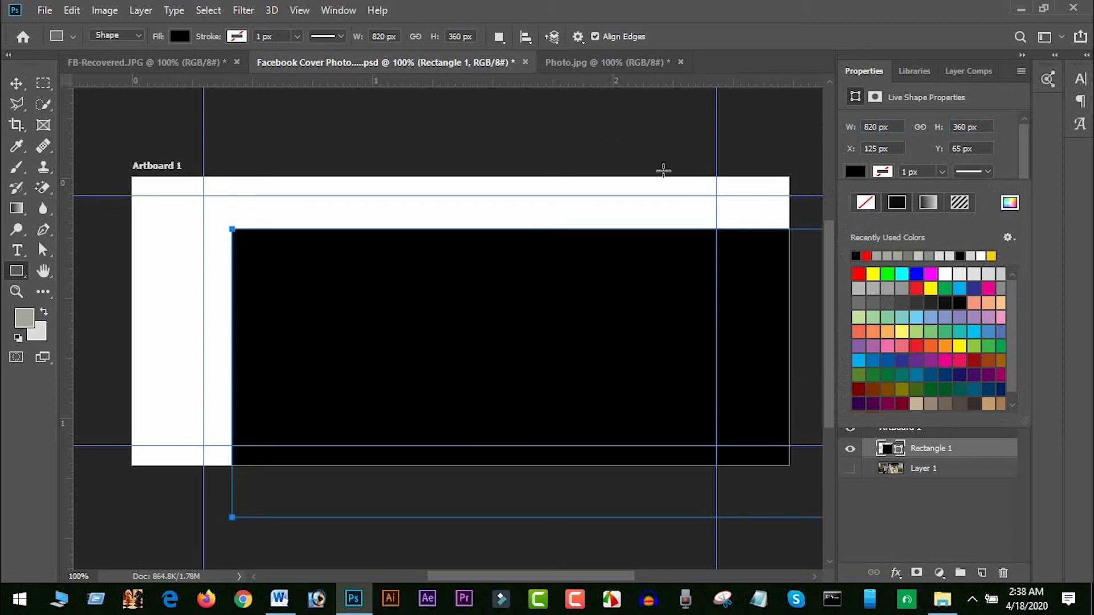
pyautogui.click(663, 170)
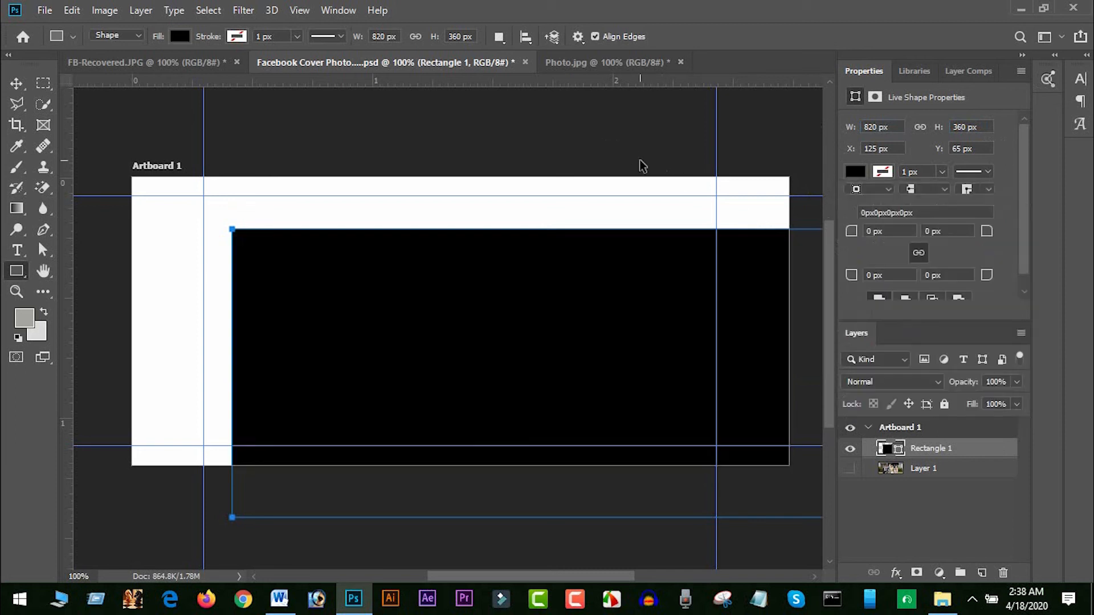
# - Centre the black rectangle horizontally and vertically on the artboard by aligning it to a full-canvas selection, and clear the selection
pyautogui.hotkey('ctrl', 'a')
pyautogui.click(16, 86)
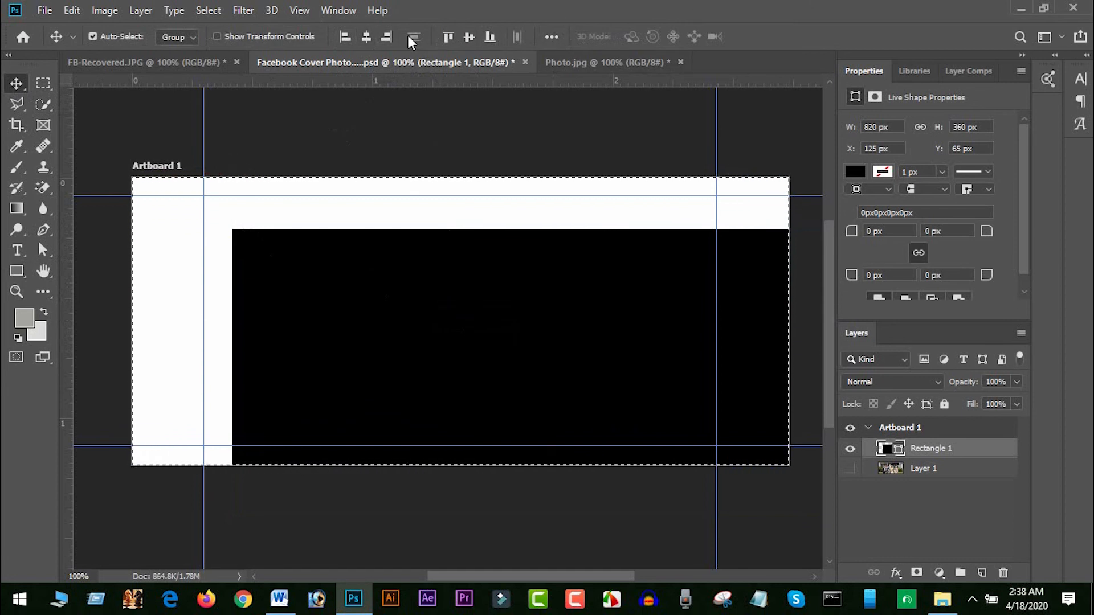
pyautogui.click(366, 37)
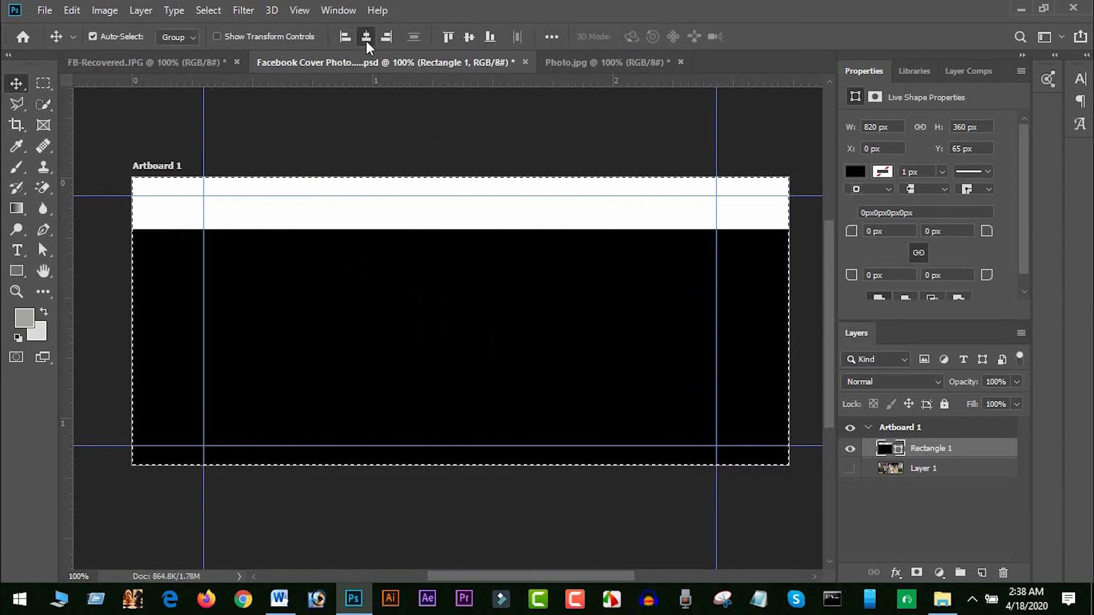
pyautogui.click(469, 37)
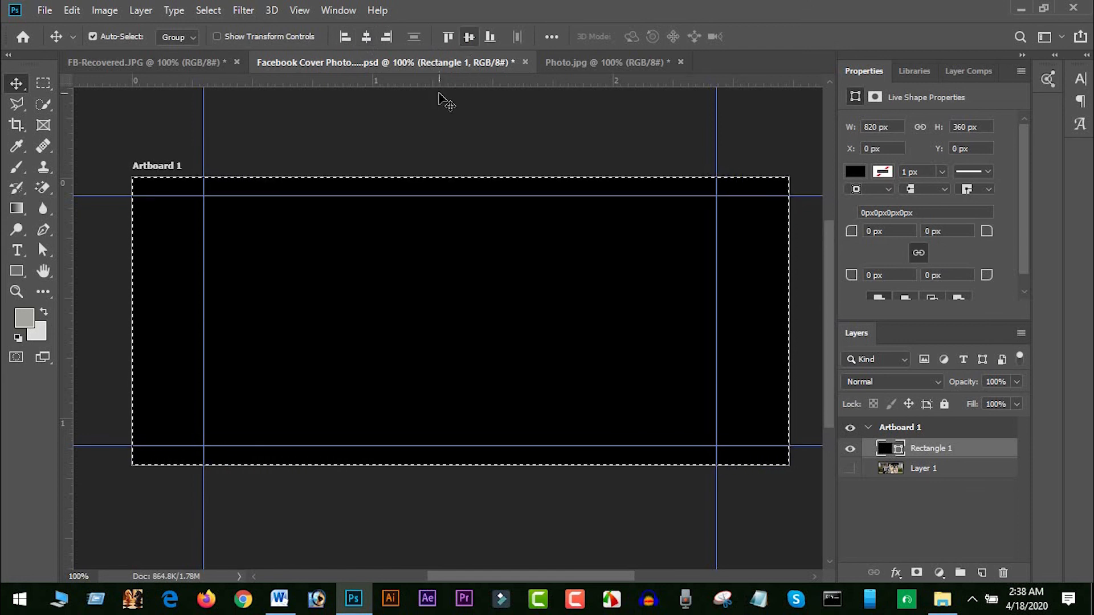
pyautogui.click(44, 84)
pyautogui.hotkey('ctrl', 'd')
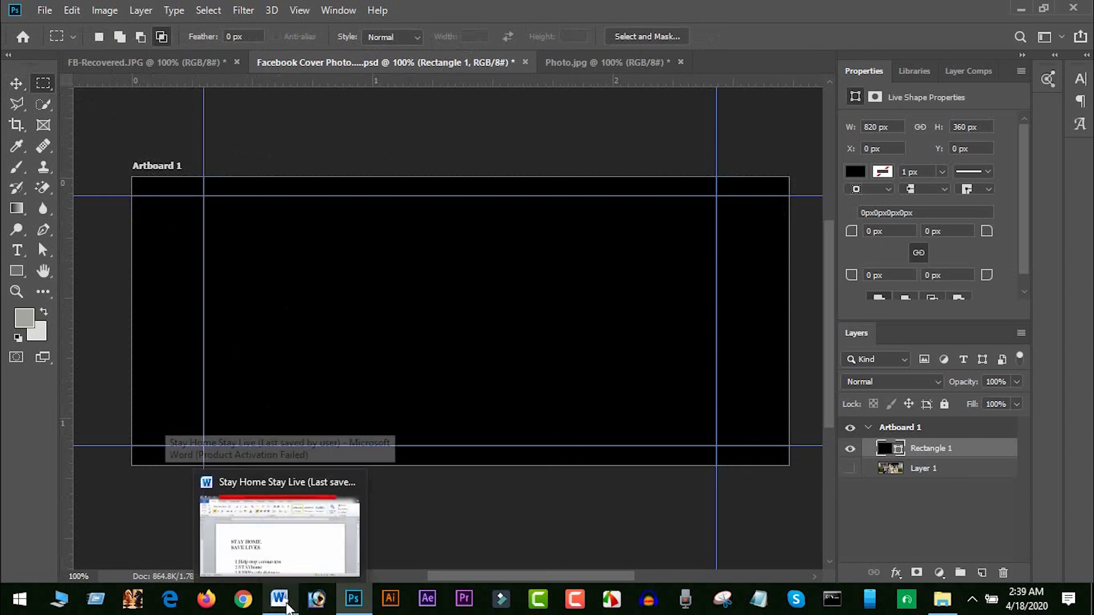
# - Switch to the Stay Home Stay Live document in Word and copy the heading and all five numbered lines
pyautogui.click(286, 568)
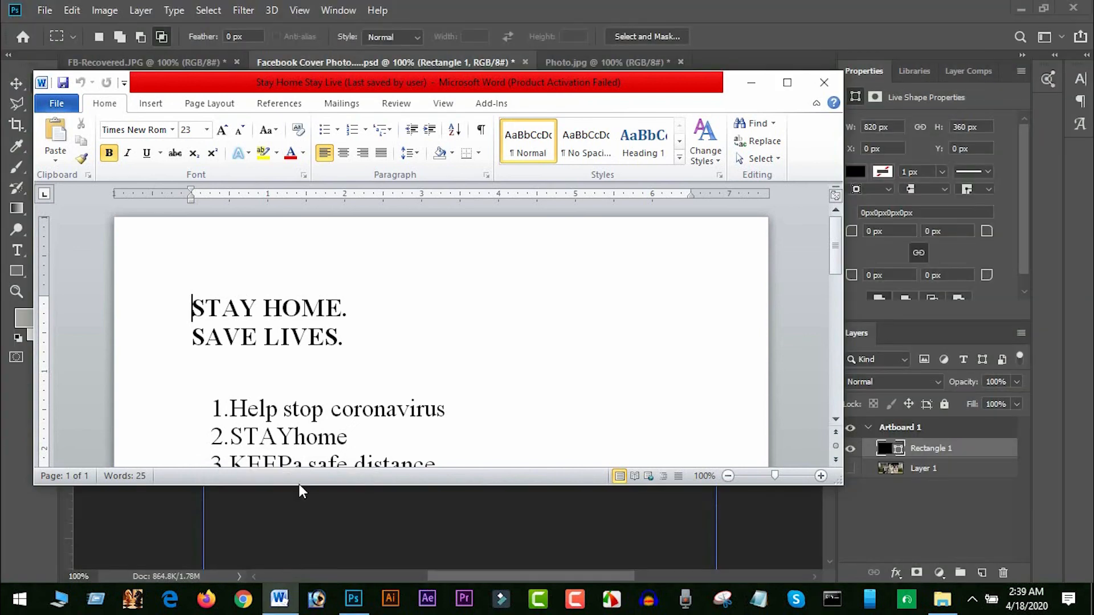
pyautogui.scroll(-3, 315, 386)
pyautogui.scroll(1, 315, 386)
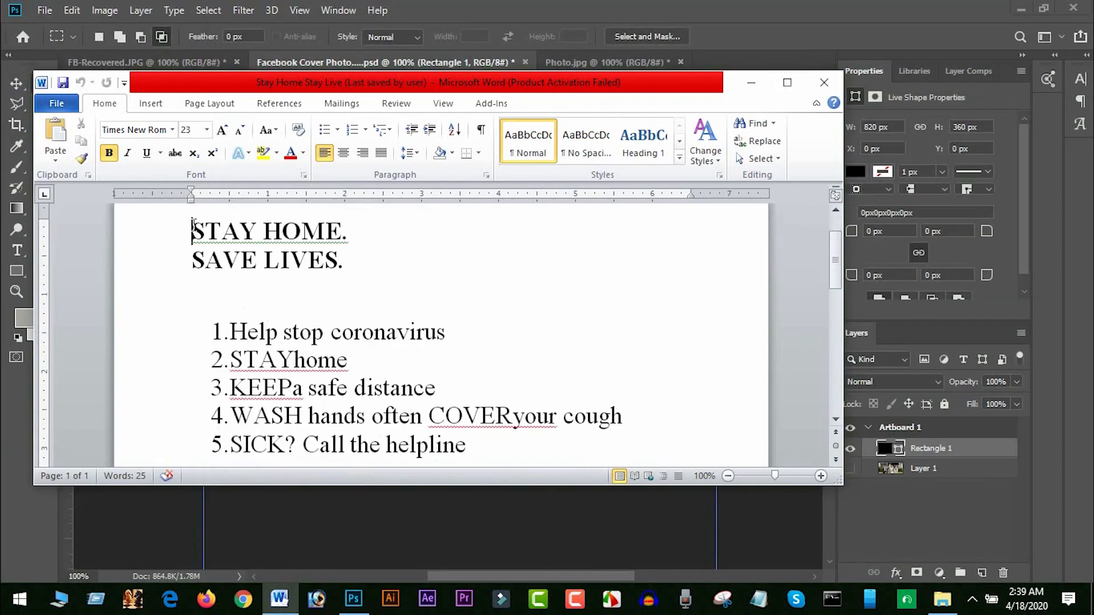
pyautogui.moveTo(192, 230); pyautogui.dragTo(486, 447)
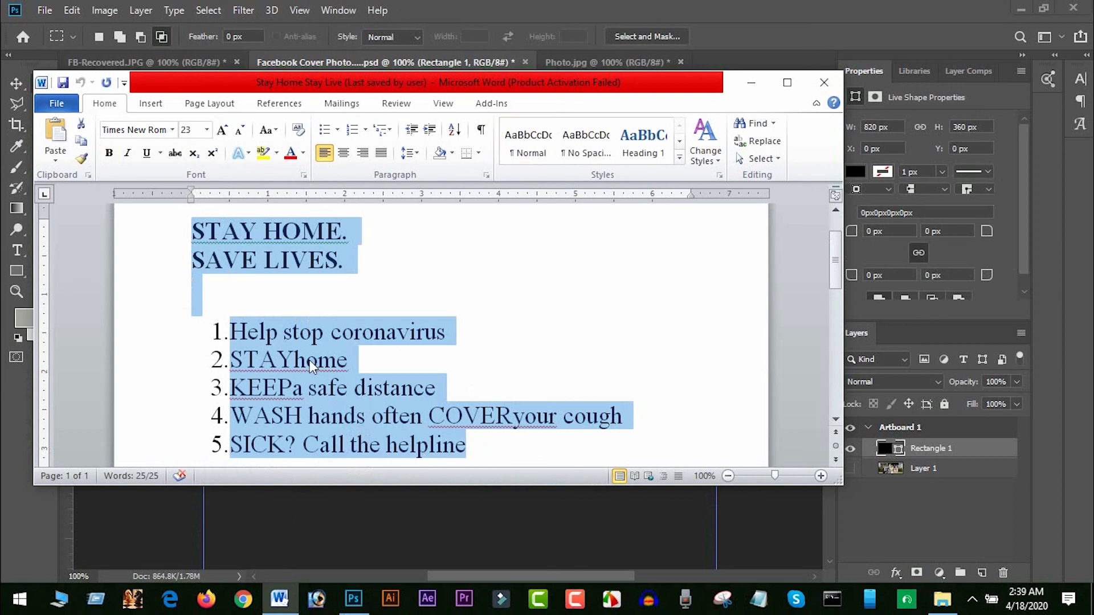
# - Switch back to Photoshop and paste the copied text into a new horizontal type layer inside the black rectangle
pyautogui.click(353, 598)
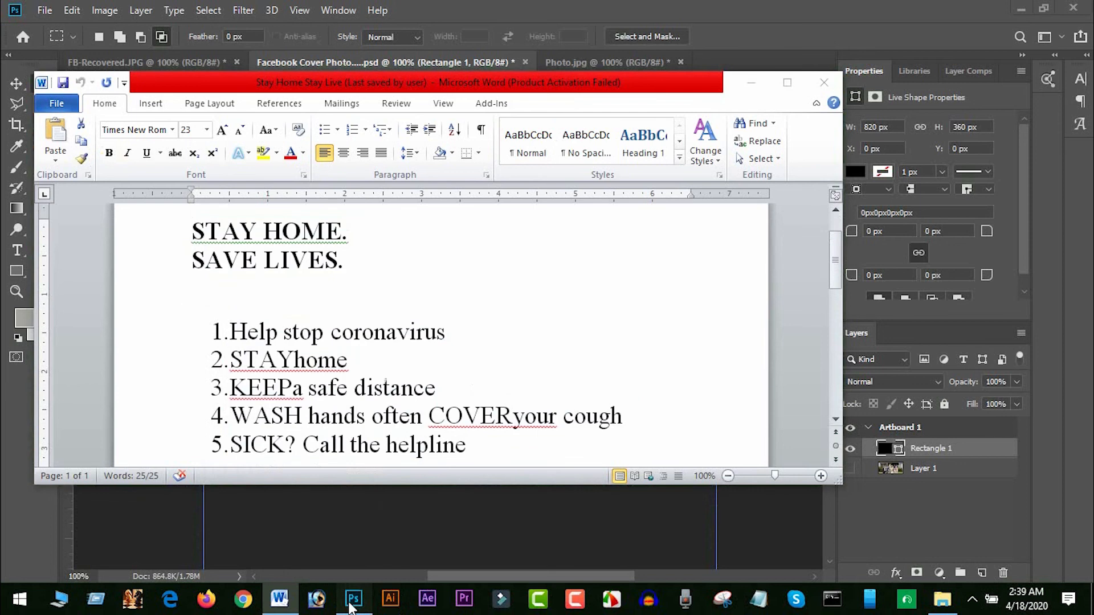
pyautogui.click(17, 255)
pyautogui.click(18, 256)
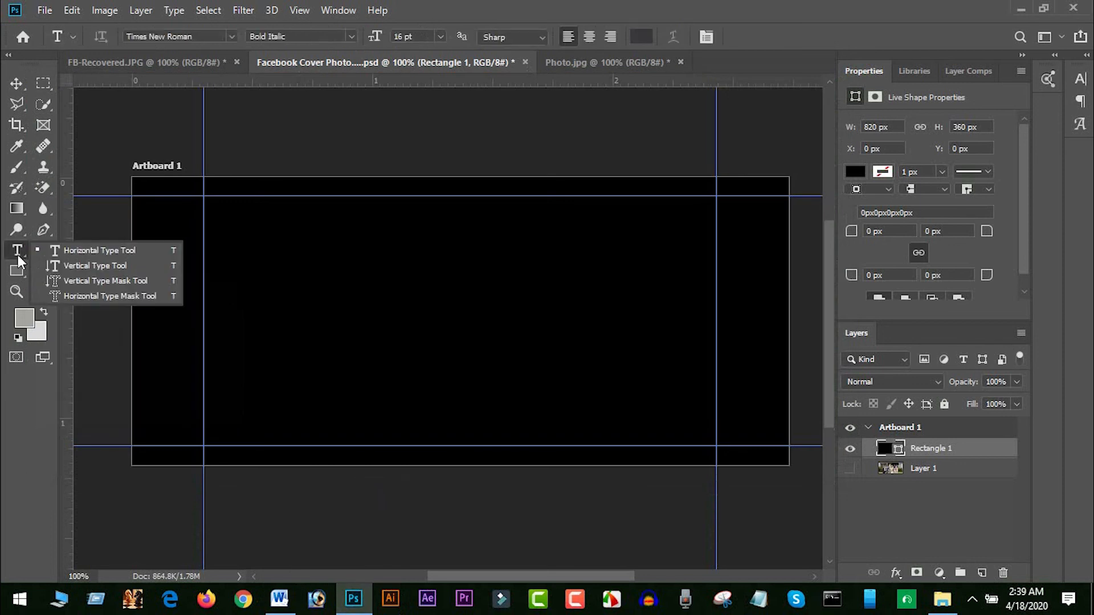
pyautogui.click(66, 255)
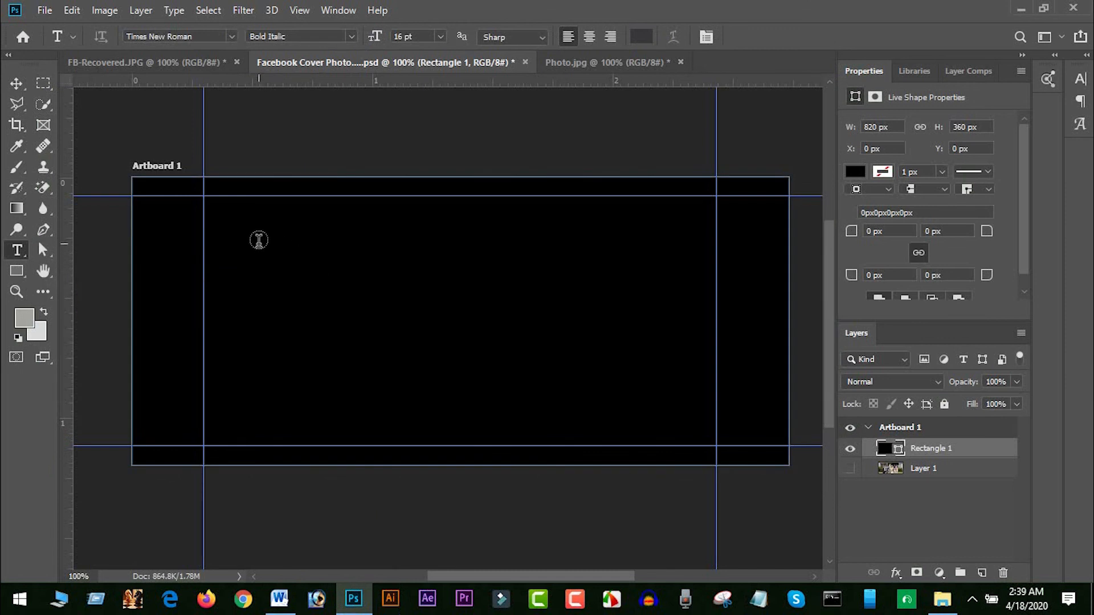
pyautogui.click(297, 289)
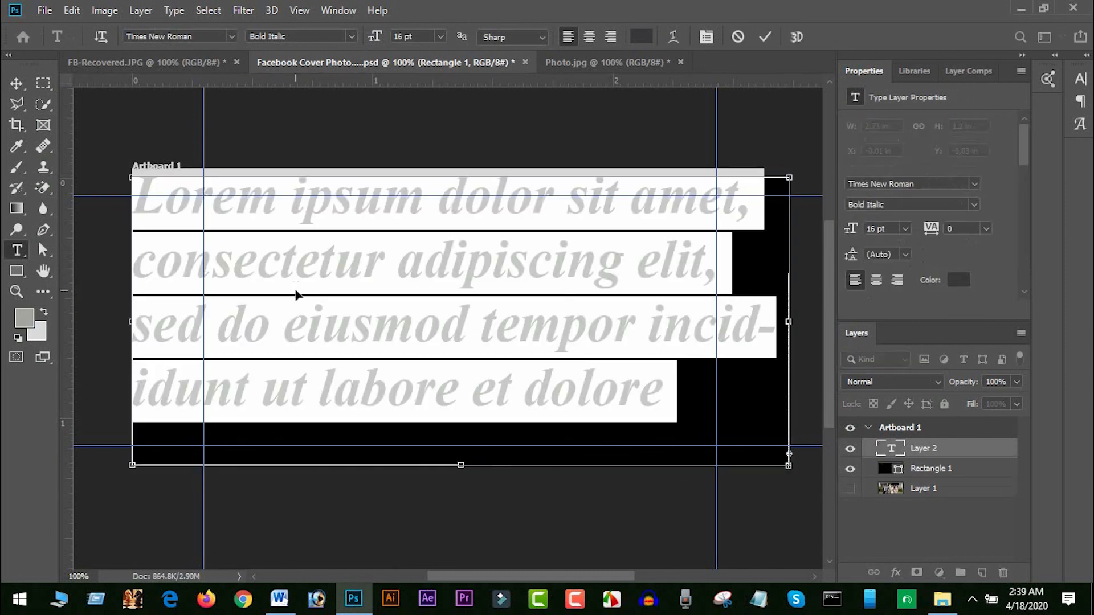
pyautogui.write('STAY HOME. SAVE LIVES.  1. Help stop coronavirus')
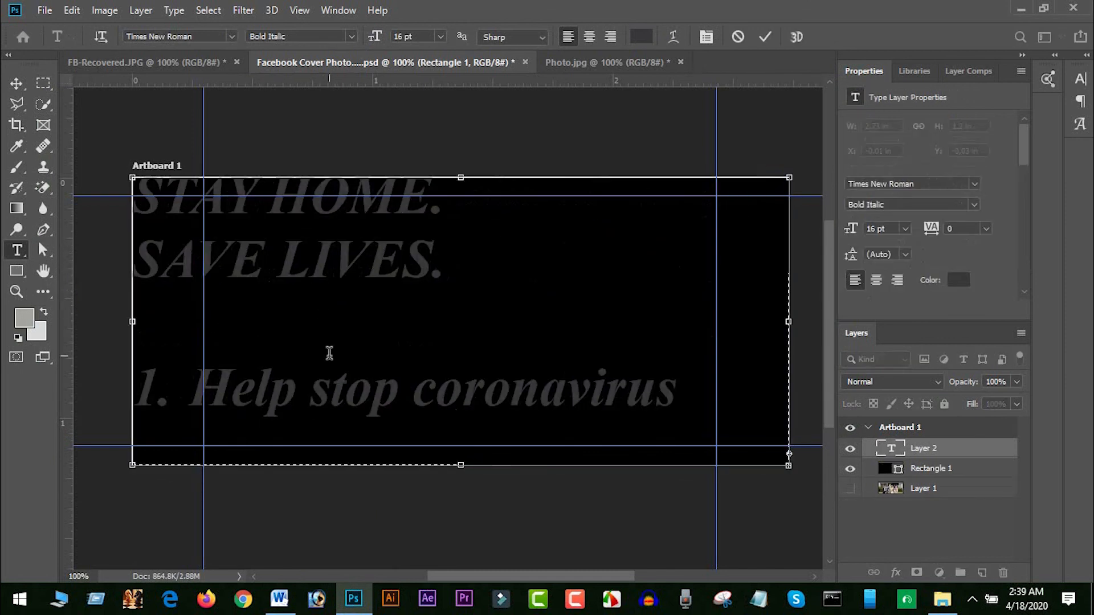
# - Set the font size of all the pasted text to 8 pt and commit the text edit
pyautogui.hotkey('ctrl', 'a')
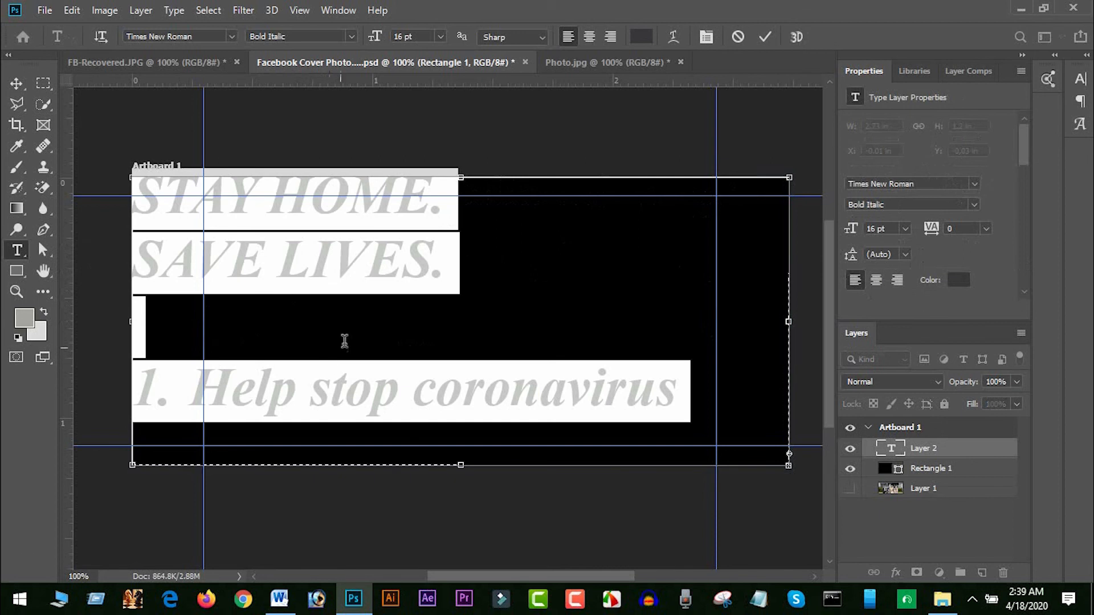
pyautogui.click(440, 36)
pyautogui.click(434, 83)
pyautogui.click(16, 83)
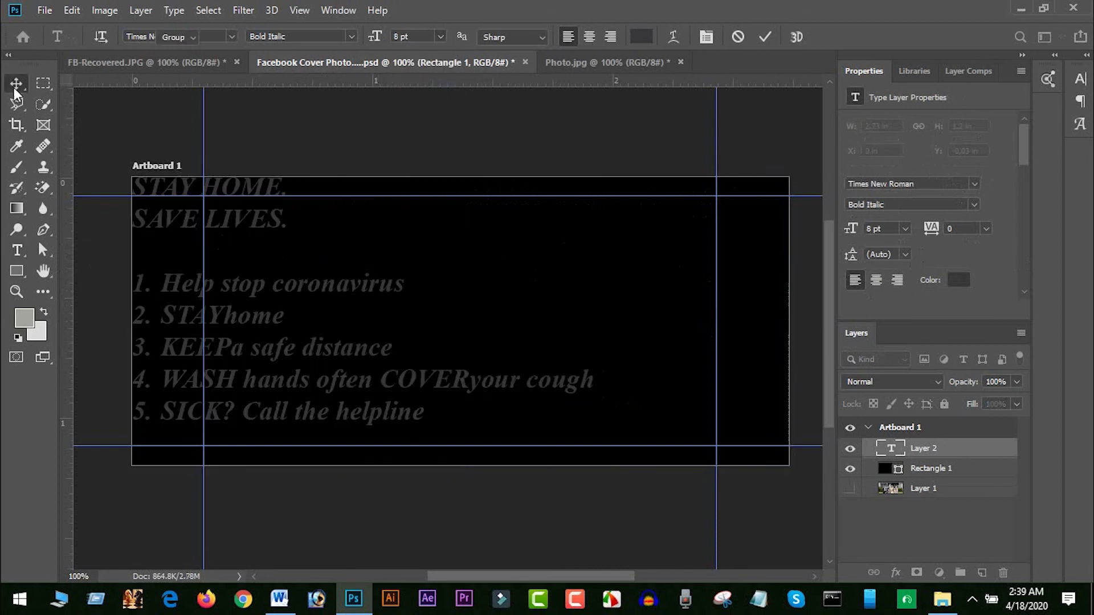
# - Move the text layer inside the guides, to about X 0.32 in and Y 0.06 in
pyautogui.rightClick(256, 293)
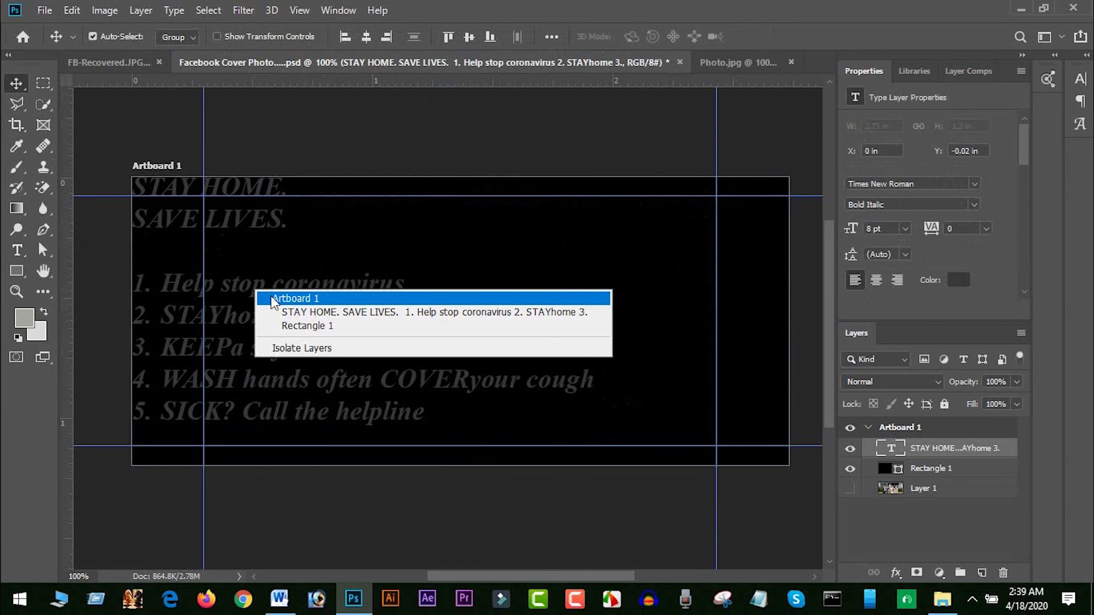
pyautogui.click(926, 448)
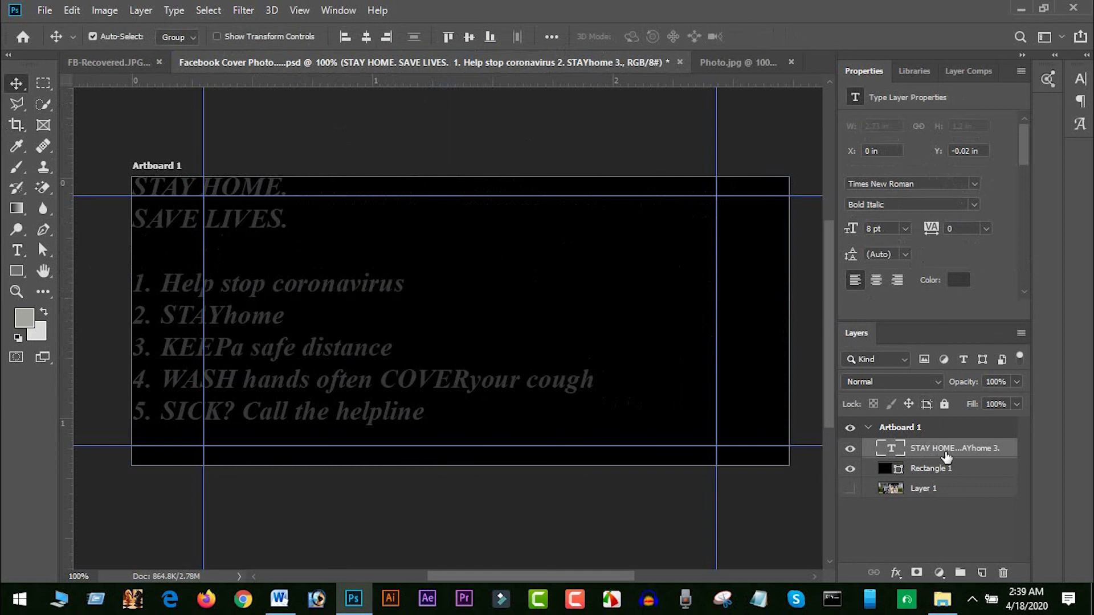
pyautogui.moveTo(321, 294); pyautogui.dragTo(391, 316)
pyautogui.moveTo(297, 308); pyautogui.dragTo(292, 313)
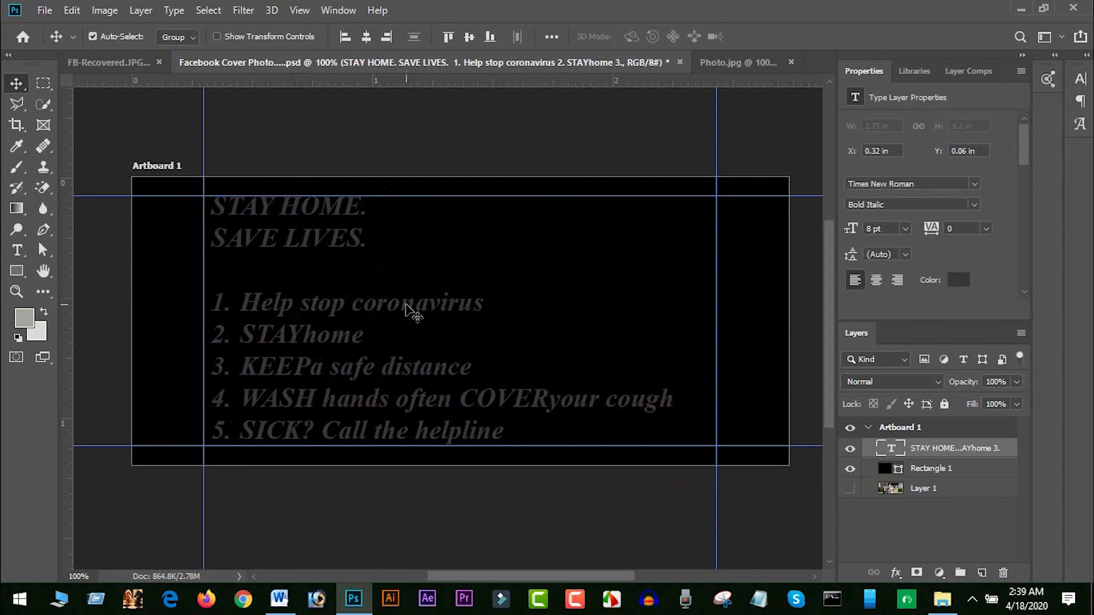
pyautogui.rightClick(328, 311)
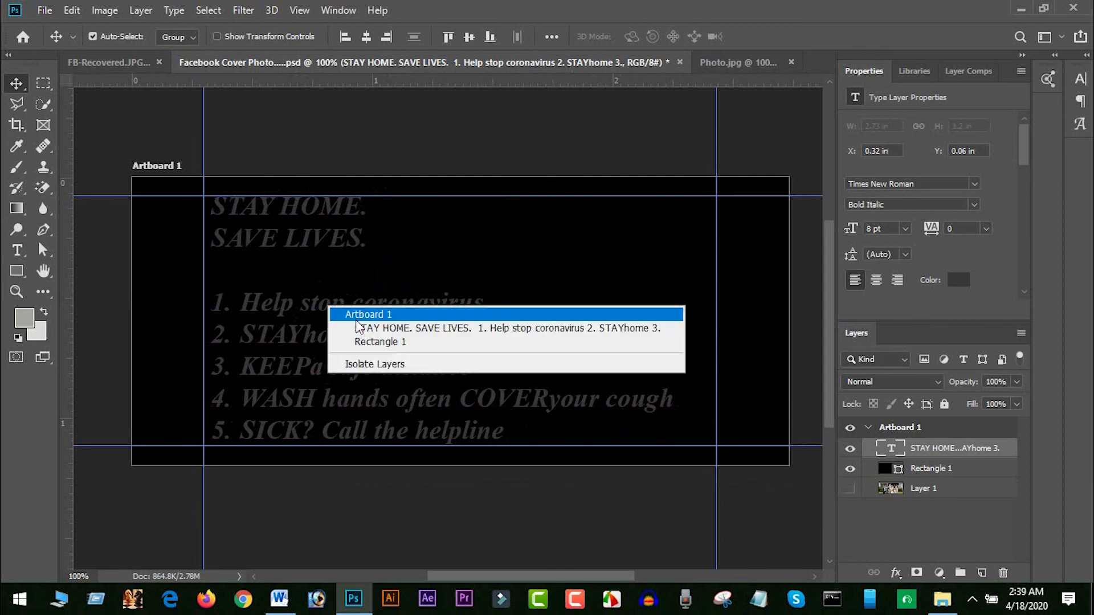
# - Recolour all the text in the heading and numbered list layer to a bright yellow-green
pyautogui.click(358, 328)
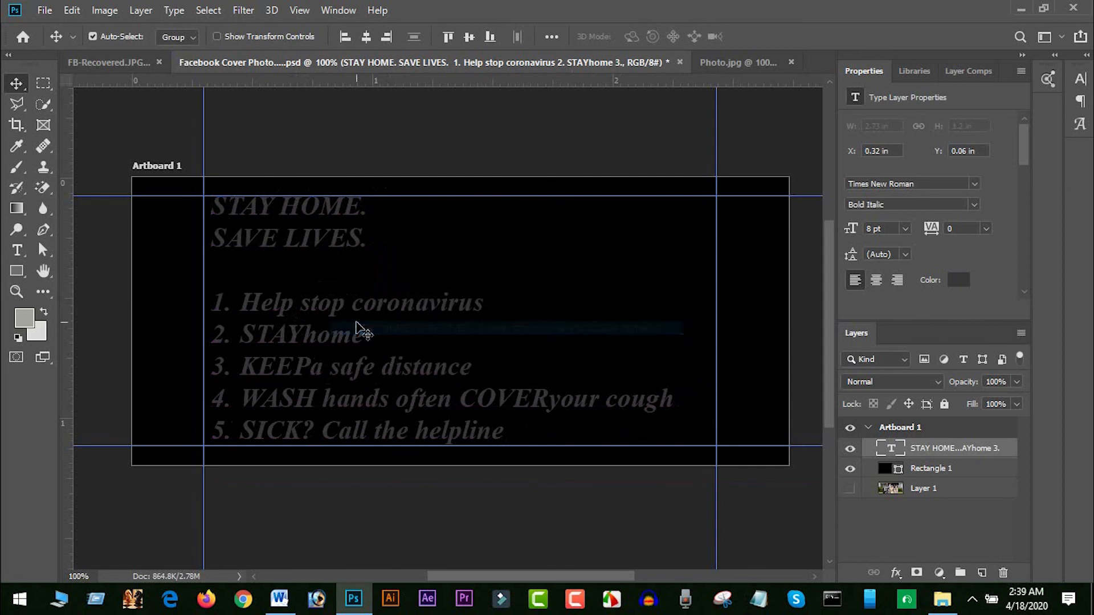
pyautogui.click(16, 251)
pyautogui.moveTo(215, 208); pyautogui.dragTo(341, 372)
pyautogui.click(218, 207)
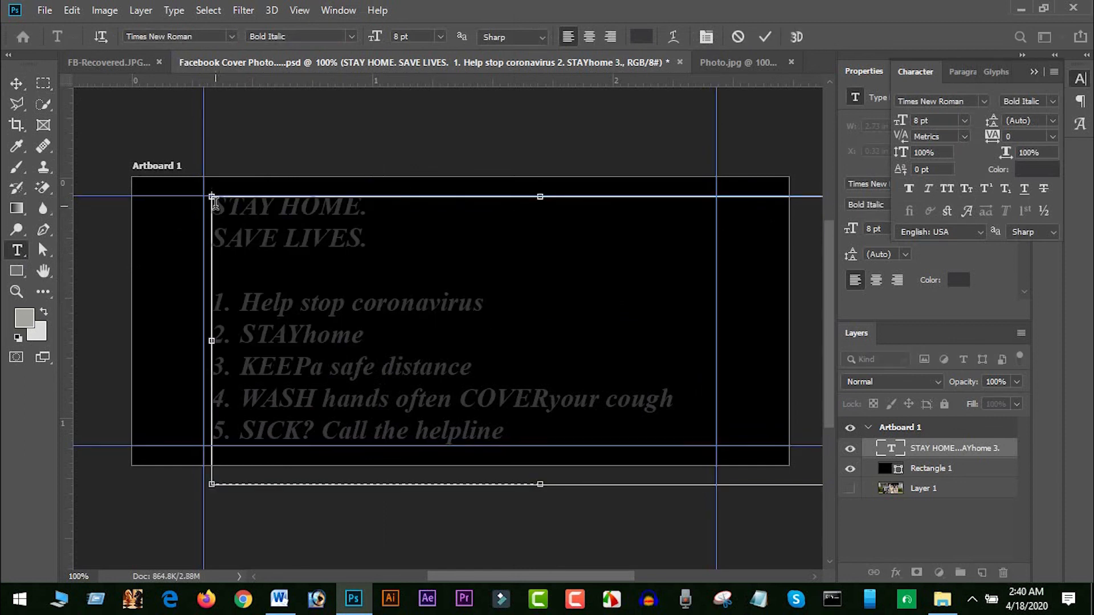
pyautogui.moveTo(214, 203); pyautogui.dragTo(527, 442)
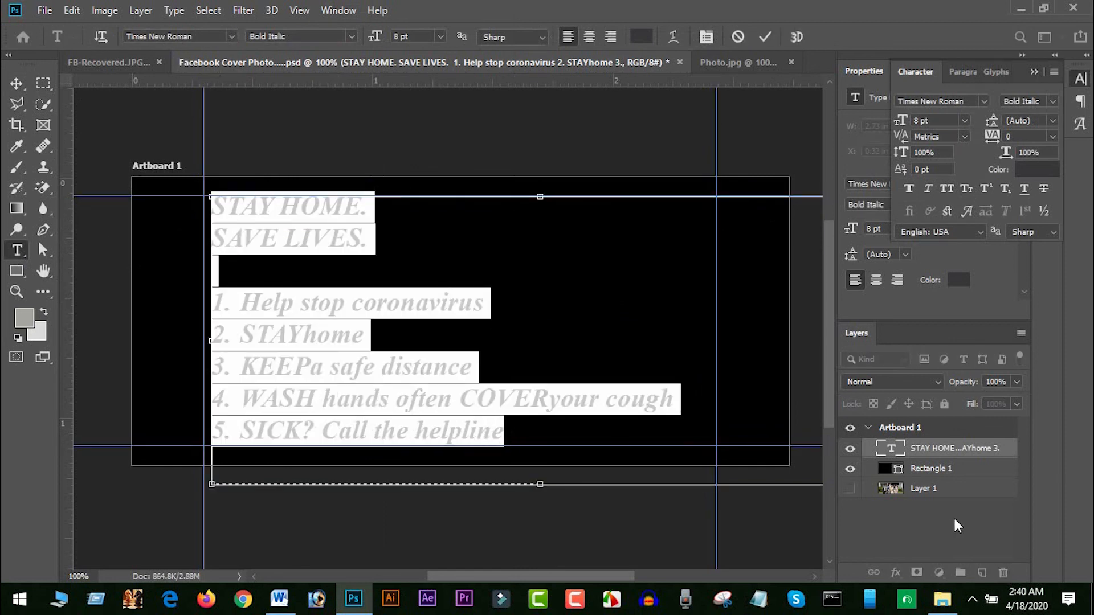
pyautogui.click(24, 317)
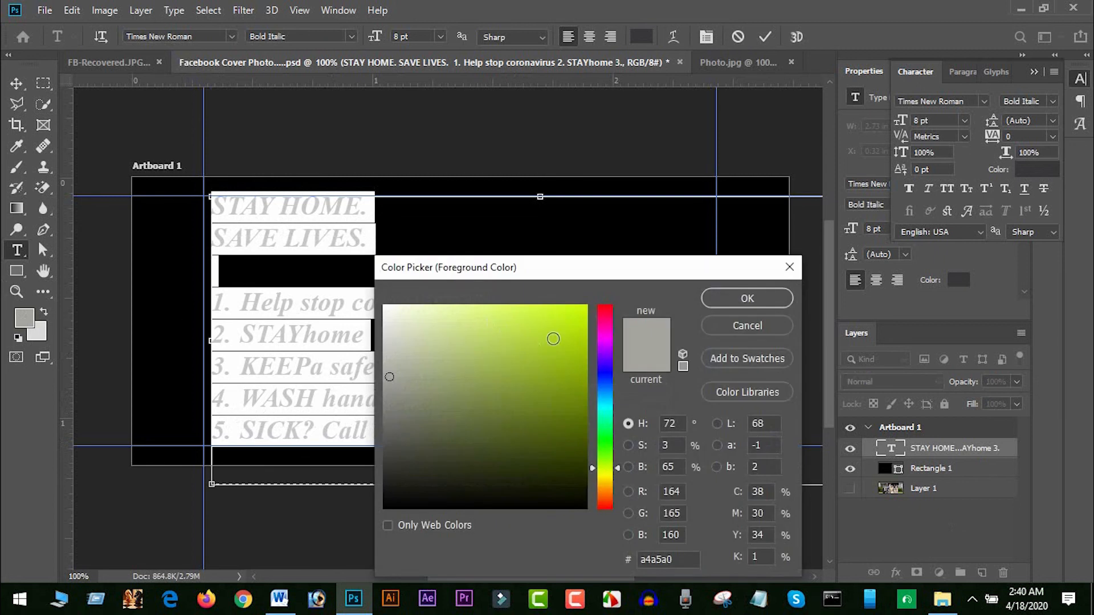
pyautogui.moveTo(575, 341); pyautogui.dragTo(595, 293)
pyautogui.click(747, 298)
# - Insert a space between COVER and your in line 4 and commit the text edit
pyautogui.click(318, 302)
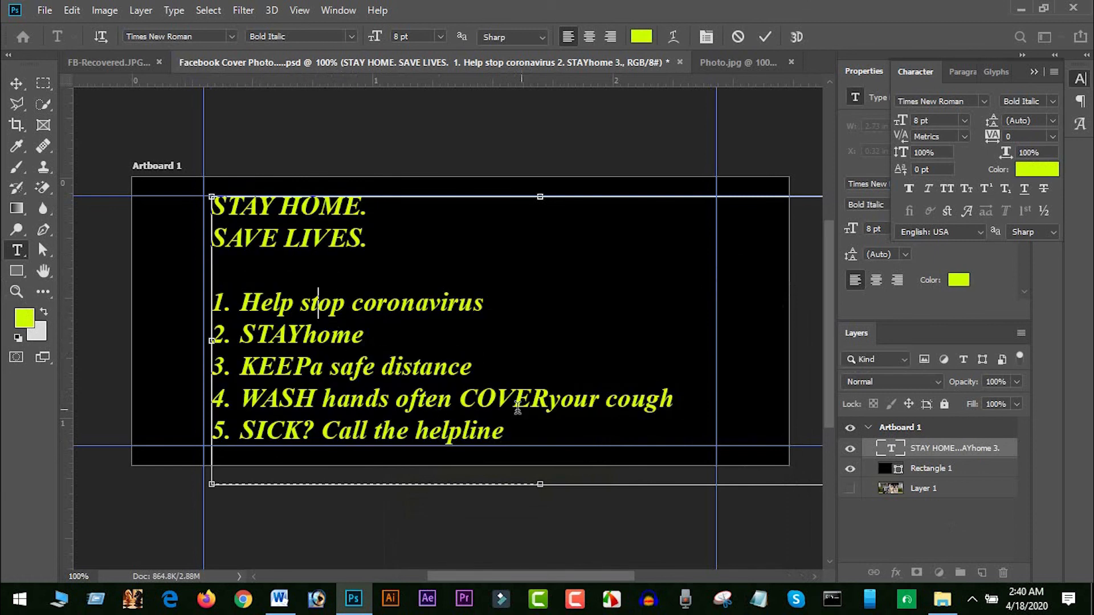
pyautogui.click(549, 398)
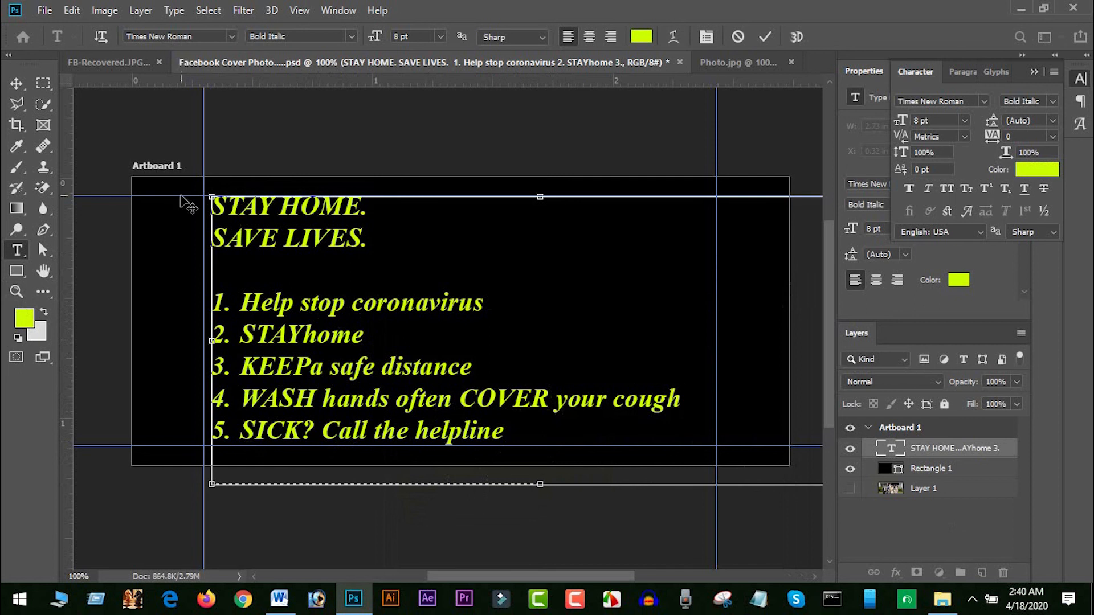
pyautogui.click(17, 83)
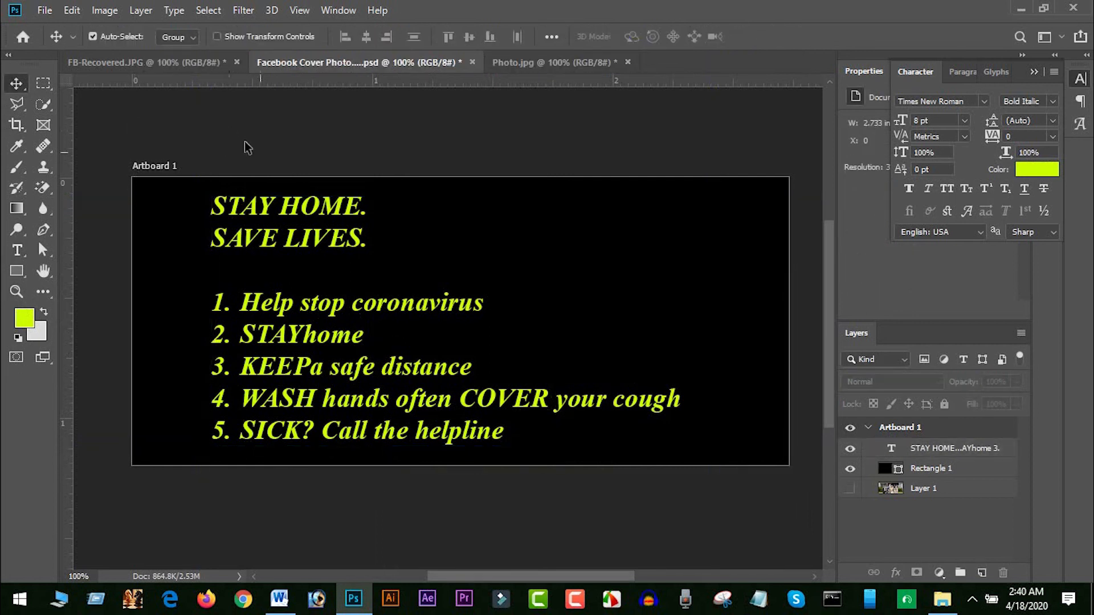
# - Cut the STAY HOME. SAVE LIVES. heading out of the text layer and shift the numbered list down towards the lower guide
pyautogui.press('t')
pyautogui.moveTo(212, 205); pyautogui.dragTo(365, 246)
pyautogui.hotkey('ctrl', 'c')
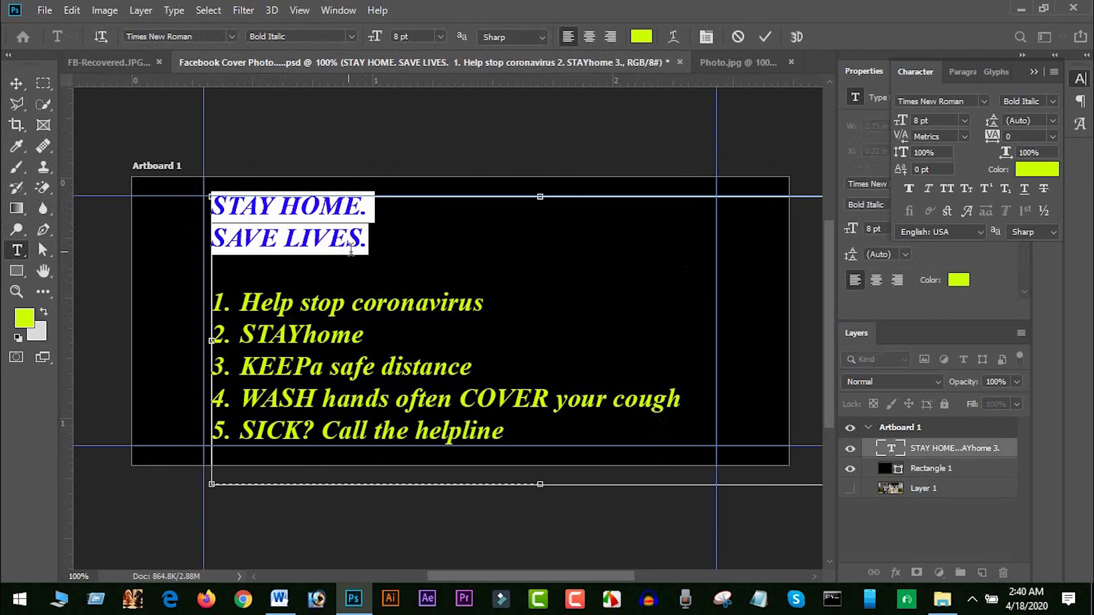
pyautogui.press('BackSpace')
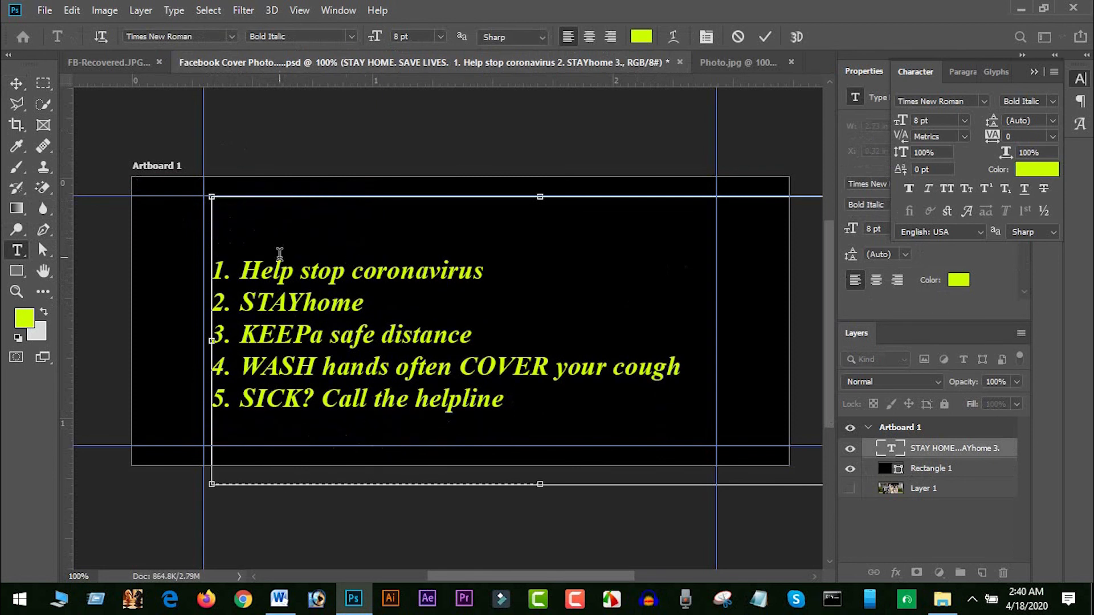
pyautogui.click(9, 90)
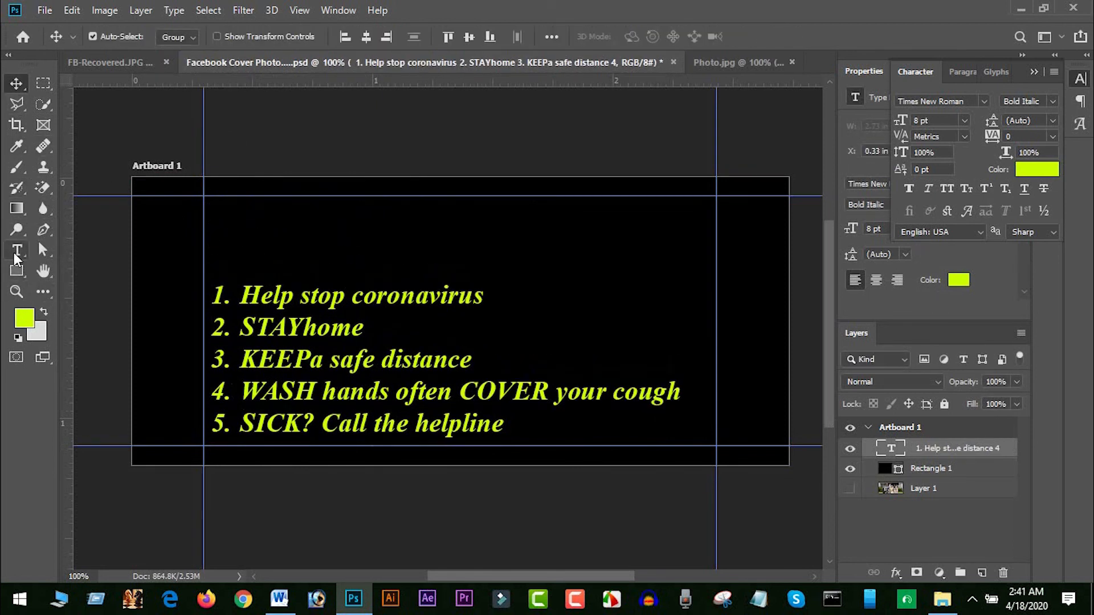
# - Paste the STAY HOME. SAVE LIVES. heading into a new type layer above the numbered list and commit it
pyautogui.click(16, 253)
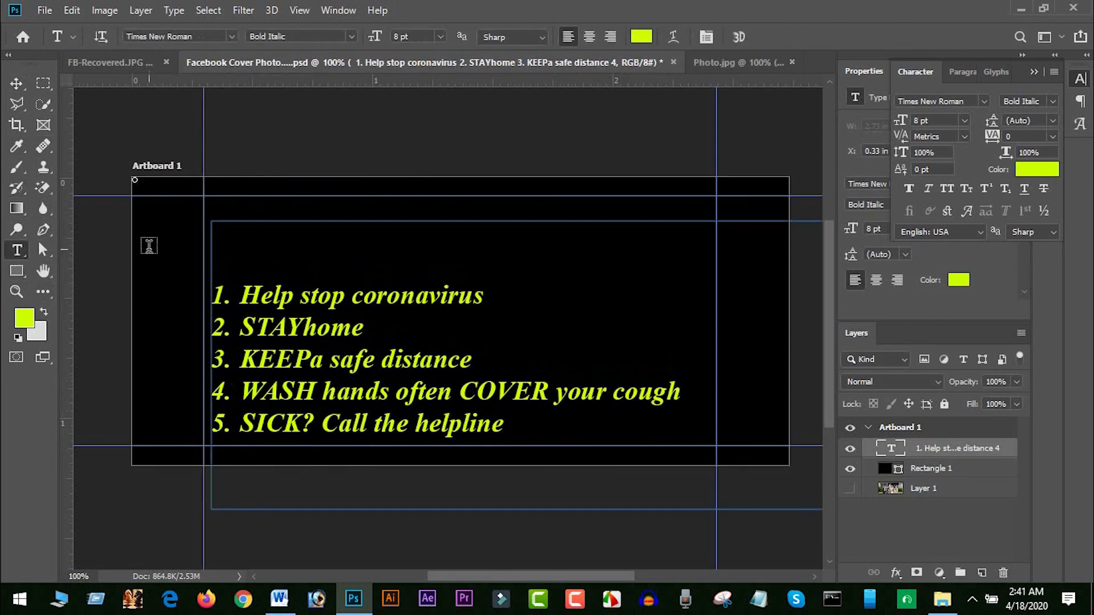
pyautogui.click(214, 210)
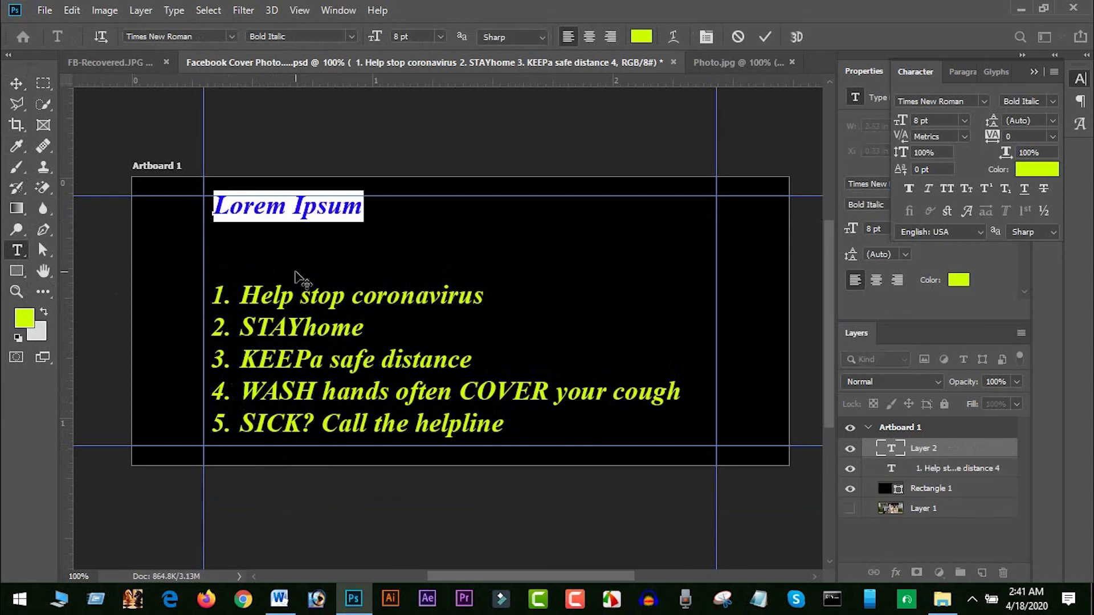
pyautogui.hotkey('ctrl', 'v')
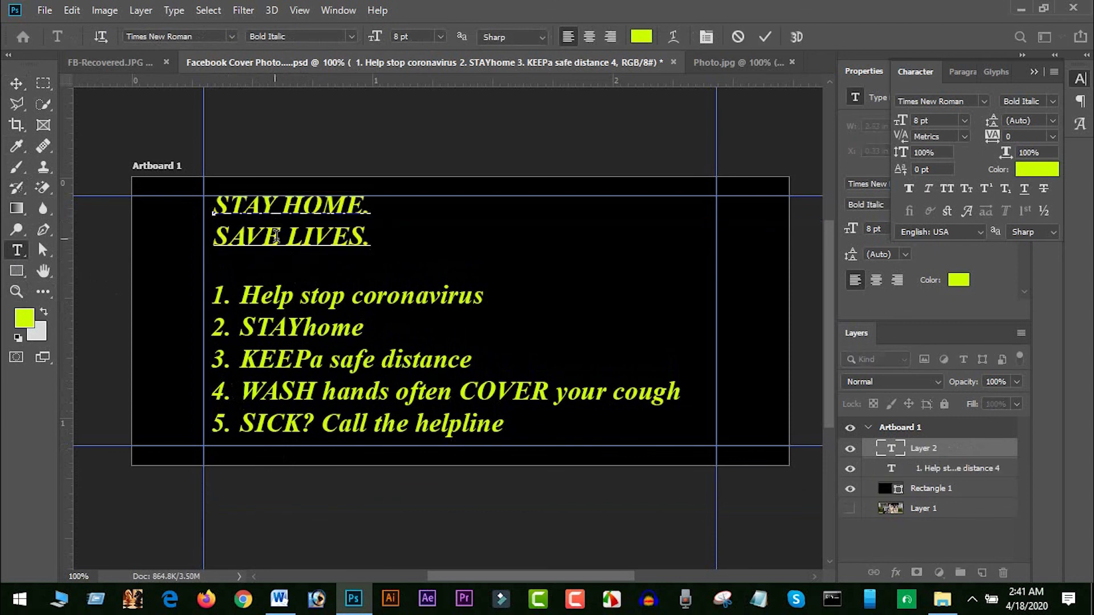
pyautogui.click(16, 83)
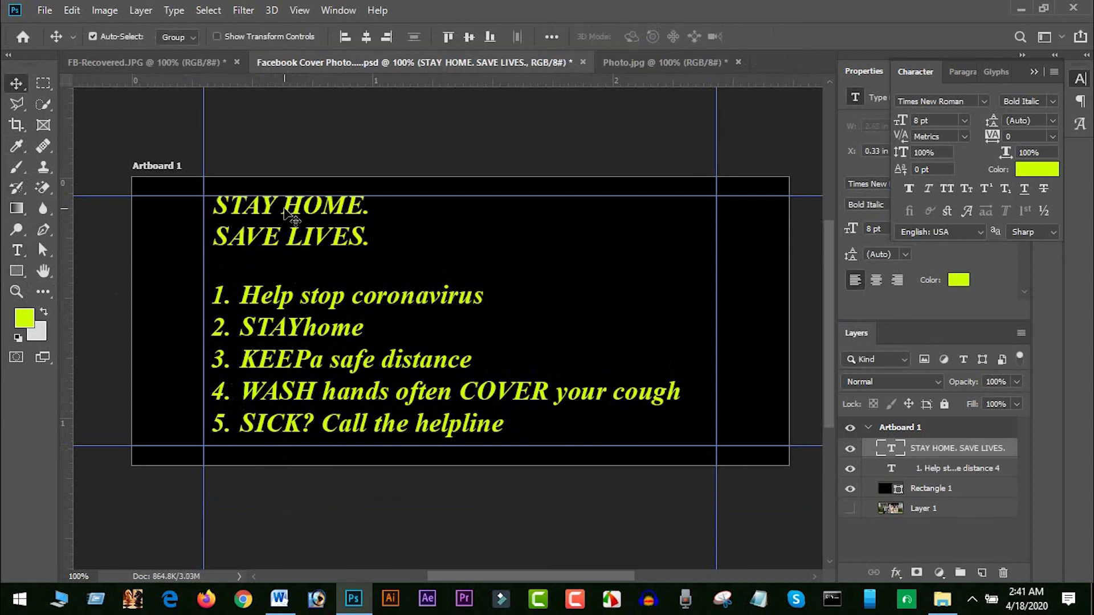
# - Centre the heading layer horizontally on the artboard and nudge it down below the upper guide
pyautogui.click(367, 39)
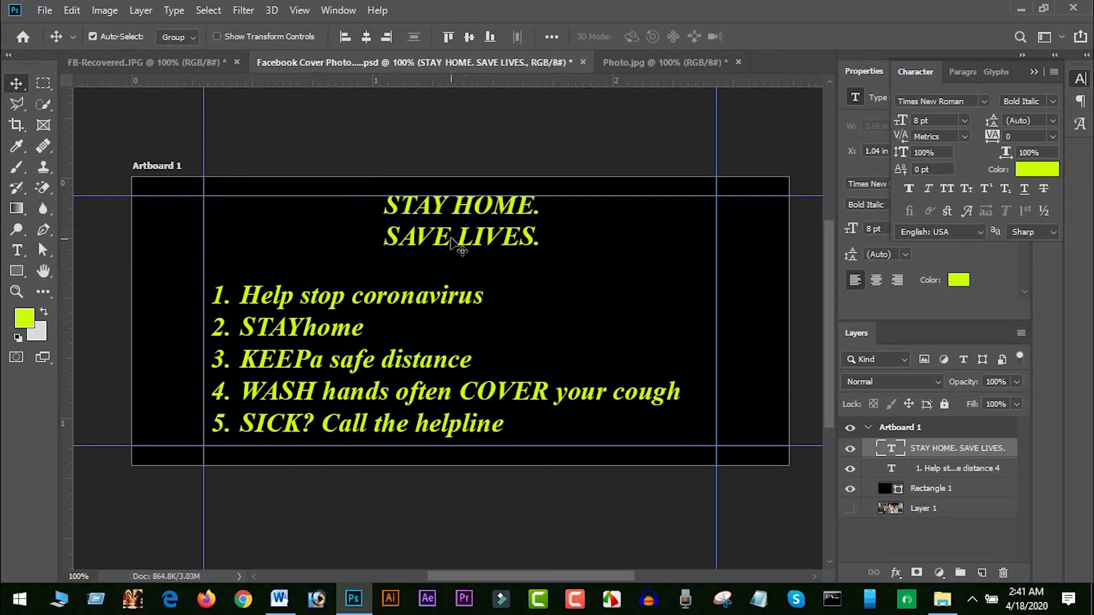
pyautogui.press('Down')
pyautogui.press('Down')
pyautogui.press('Down')
pyautogui.press('Down')
pyautogui.press('Down')
pyautogui.press('Down')
pyautogui.press('Down')
pyautogui.press('Down')
pyautogui.press('Down')
pyautogui.press('Down')
pyautogui.press('Down')
pyautogui.press('Down')
pyautogui.press('Down')
pyautogui.press('Down')
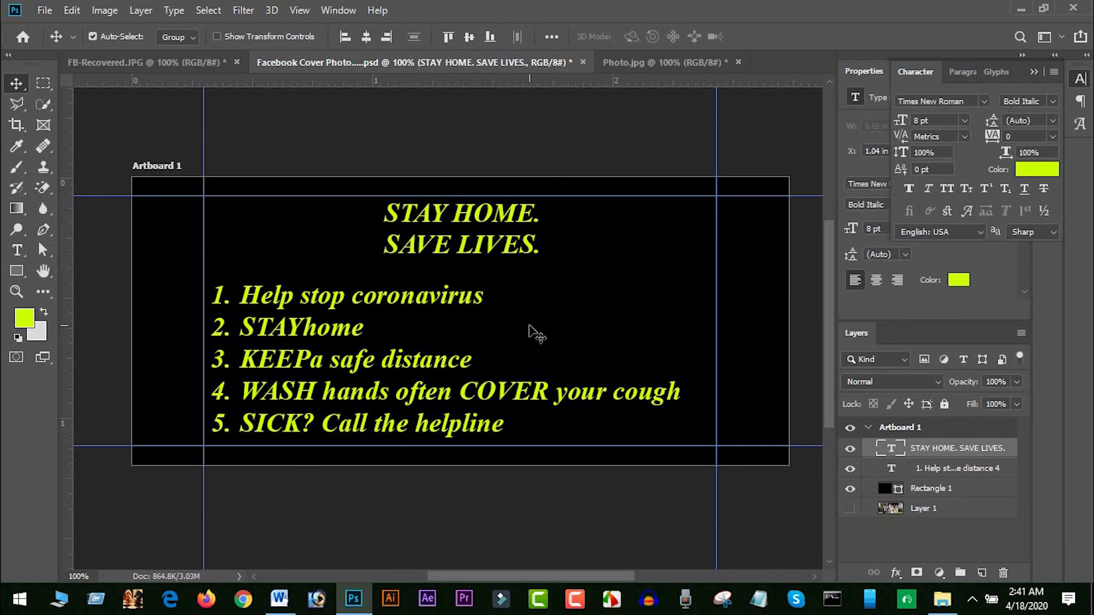
# - Open the Corona Virus PNG image and bring its picture into the Facebook cover document as a new layer
pyautogui.click(45, 13)
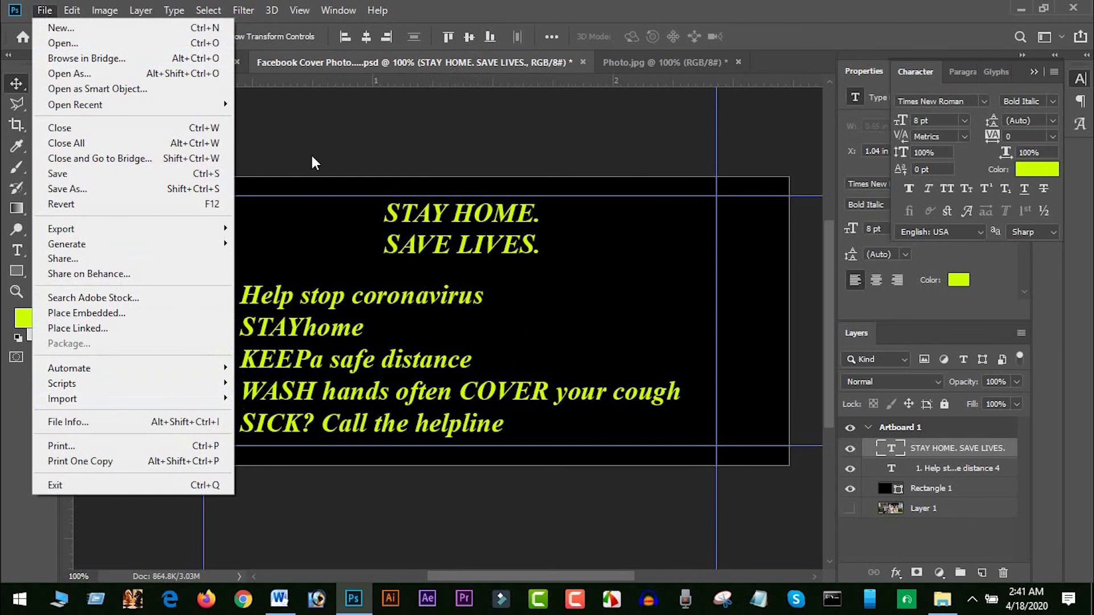
pyautogui.hotkey('ctrl', 'o')
pyautogui.doubleClick(273, 131)
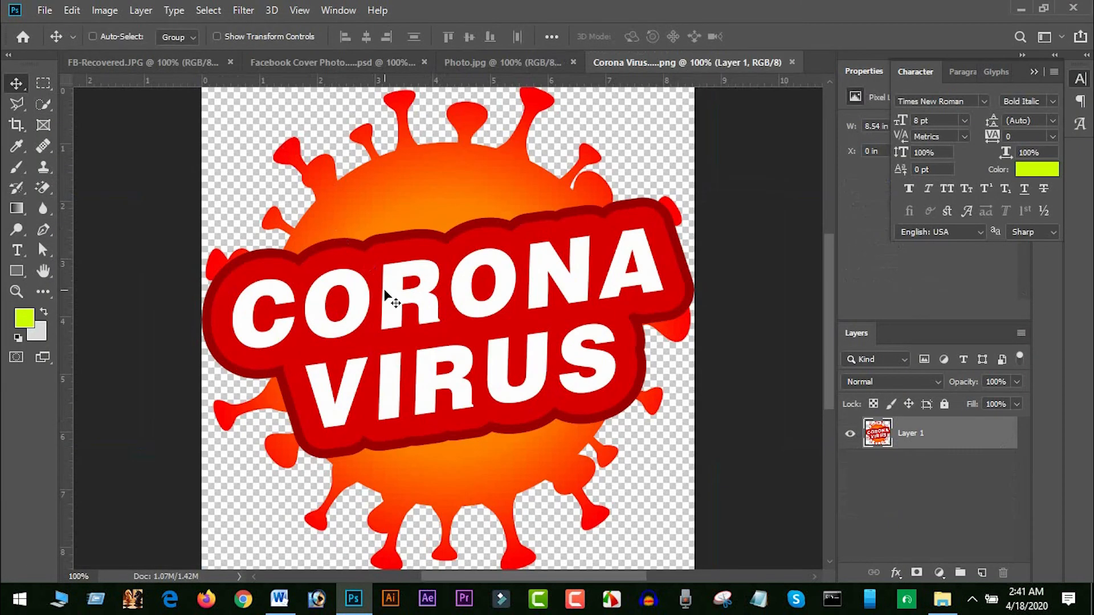
pyautogui.moveTo(414, 319)
pyautogui.mouseDown()
pyautogui.moveTo(382, 268)
pyautogui.moveTo(382, 228)
pyautogui.moveTo(542, 379)
pyautogui.moveTo(347, 142)
pyautogui.moveTo(336, 70)
pyautogui.moveTo(416, 259)
pyautogui.moveTo(422, 299)
pyautogui.mouseUp()
pyautogui.press('ctrl')
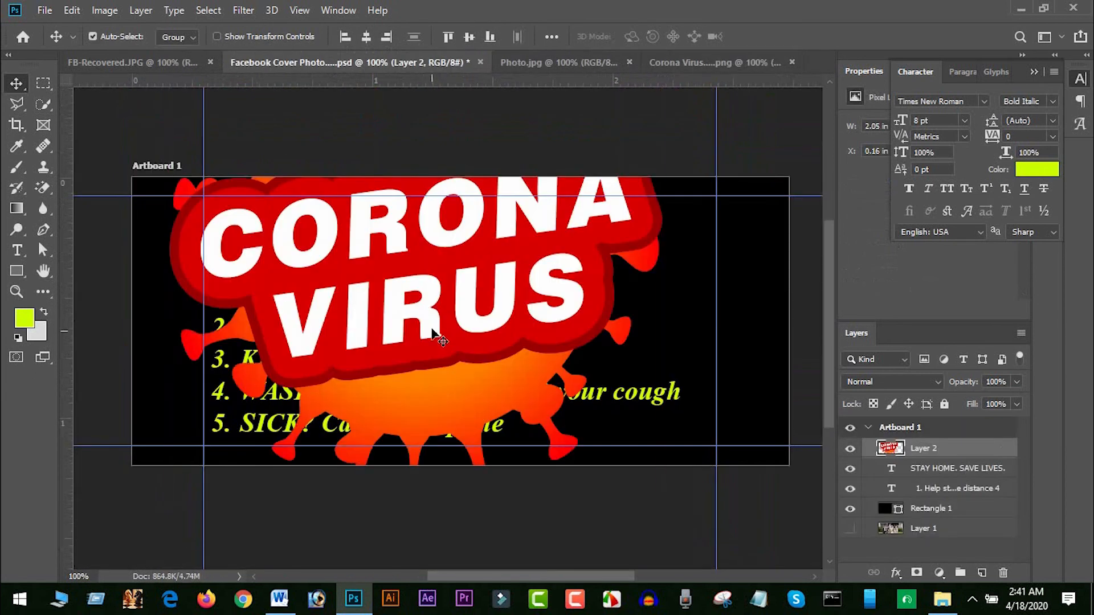
# - Scale the Corona Virus picture down to about 15.9% and place it just right of the heading, at about X 1.79 in
pyautogui.hotkey('ctrl', 't')
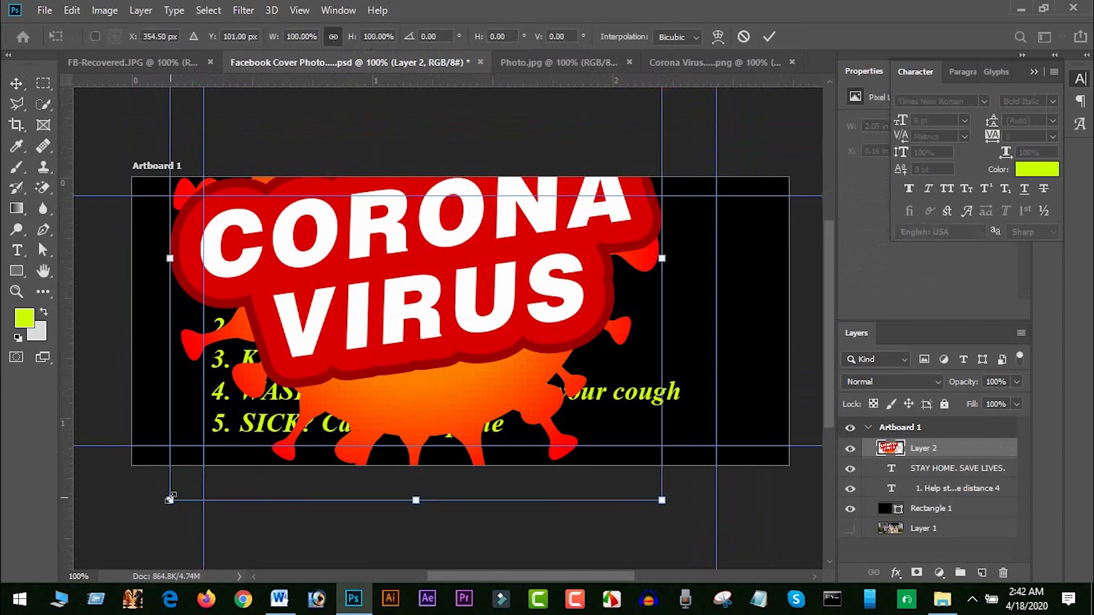
pyautogui.moveTo(170, 500); pyautogui.dragTo(335, 339)
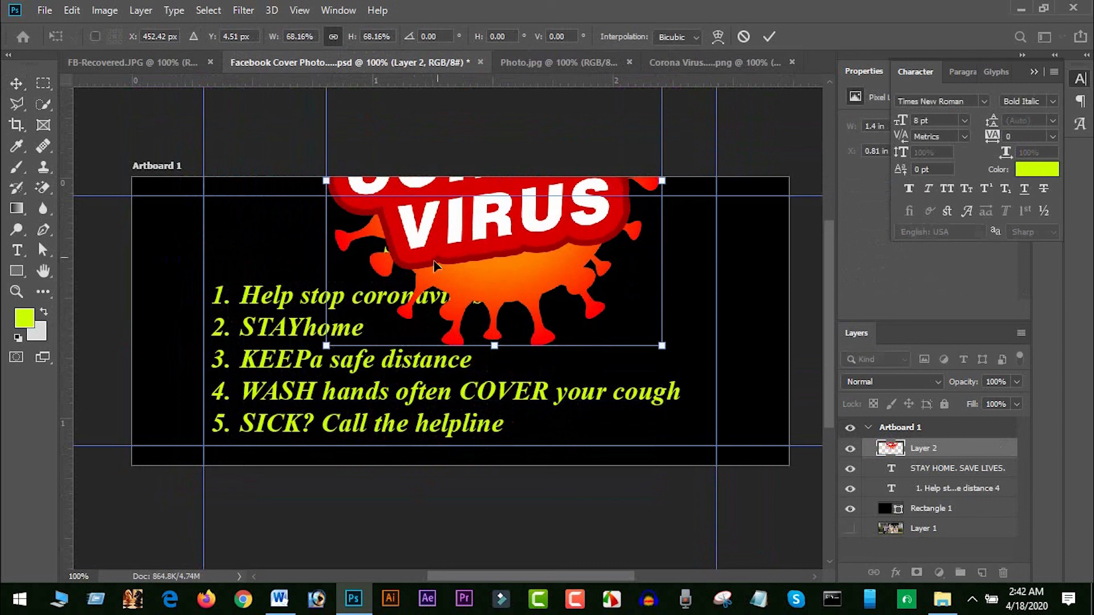
pyautogui.moveTo(434, 265); pyautogui.dragTo(433, 401)
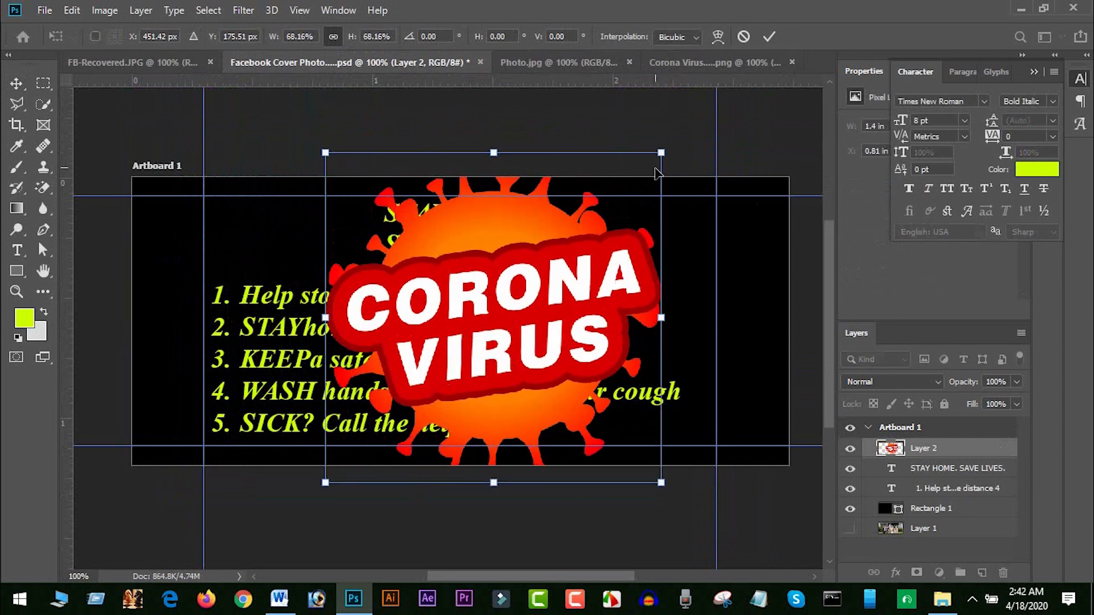
pyautogui.moveTo(660, 153); pyautogui.dragTo(487, 409)
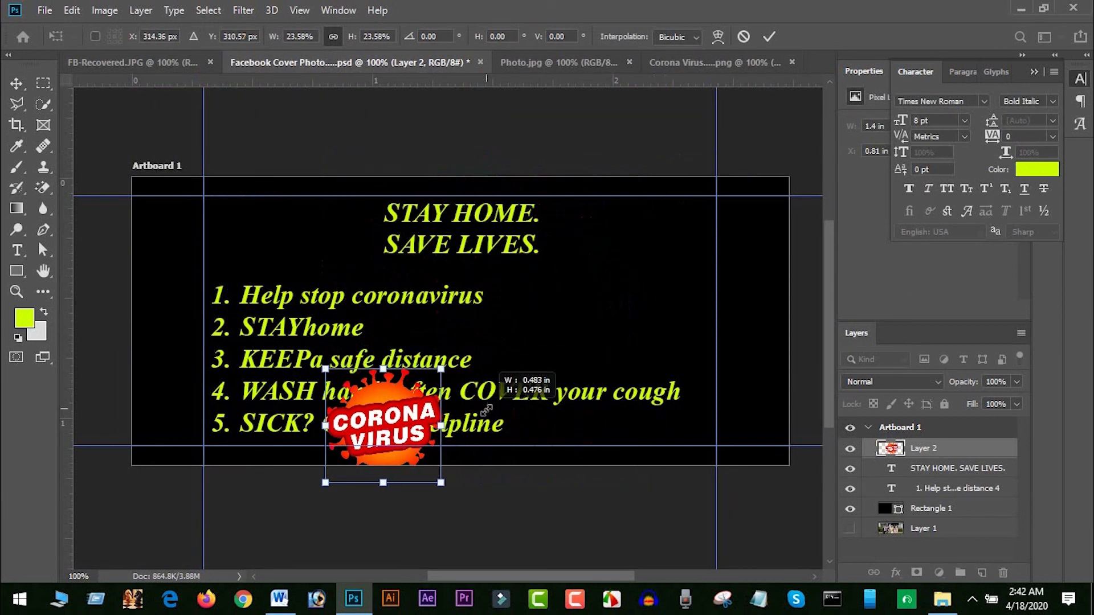
pyautogui.moveTo(389, 440); pyautogui.dragTo(614, 273)
pyautogui.moveTo(549, 318); pyautogui.dragTo(588, 279)
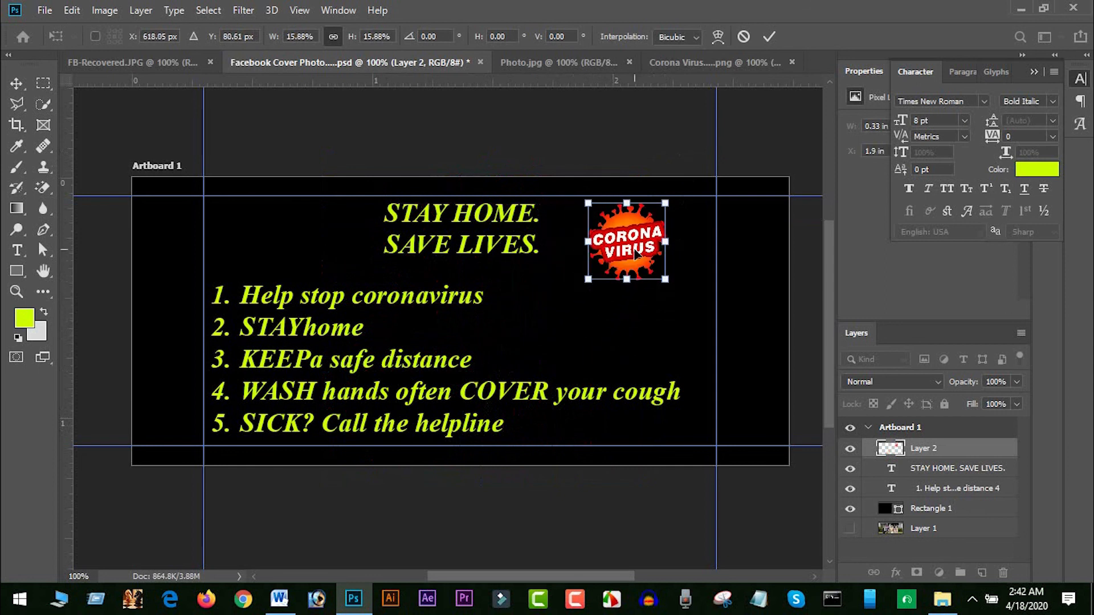
pyautogui.moveTo(636, 254); pyautogui.dragTo(610, 253)
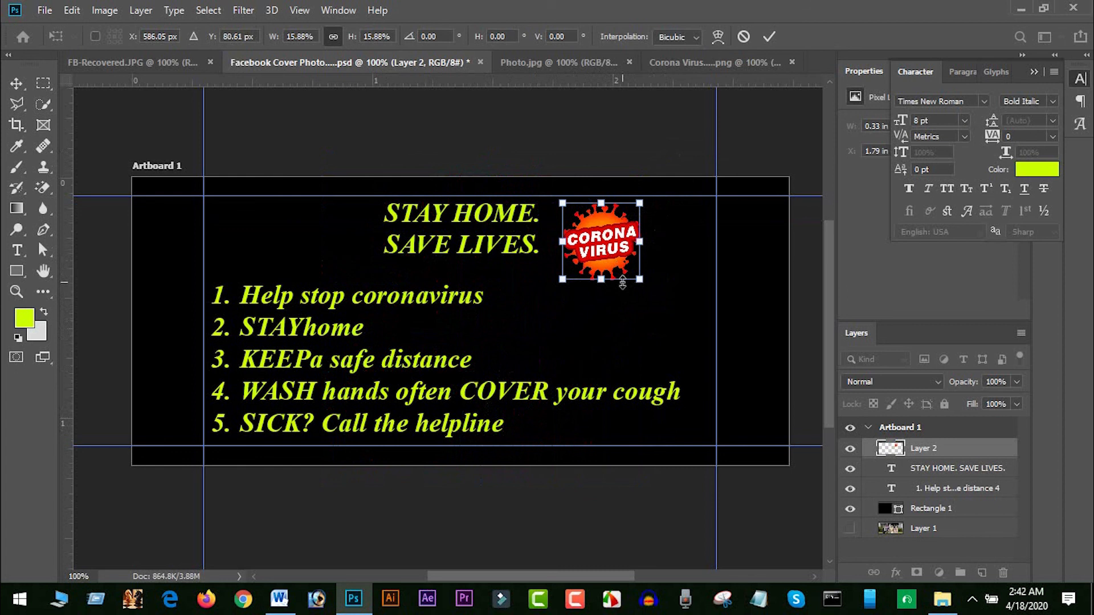
pyautogui.press('Return')
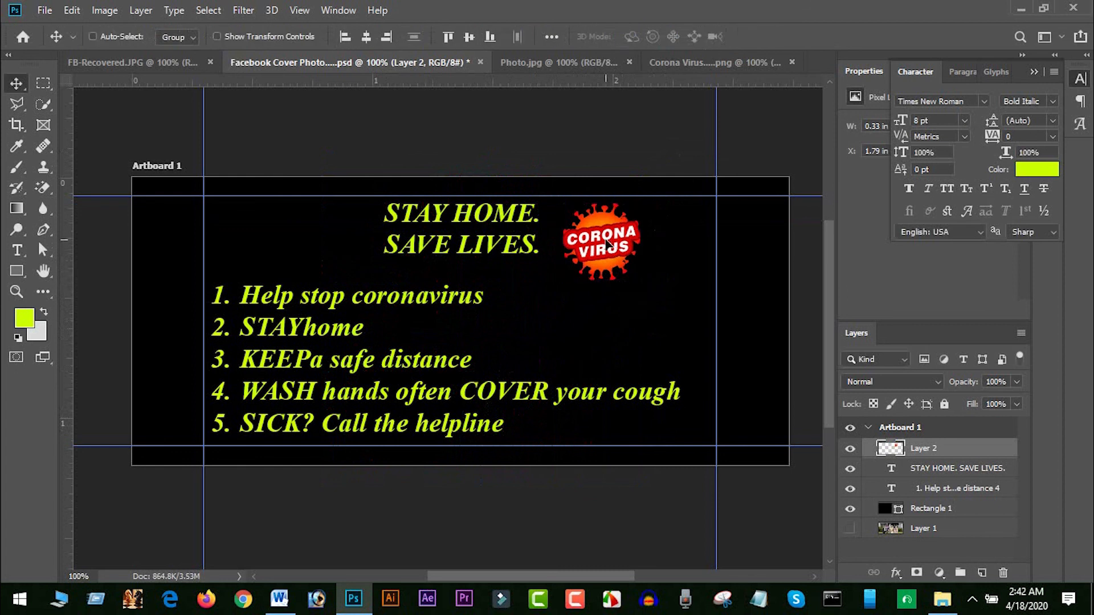
# - Duplicate the Corona Virus picture, scale the copy to about 76%, and place it directly right of the original
pyautogui.moveTo(607, 244); pyautogui.dragTo(661, 264)
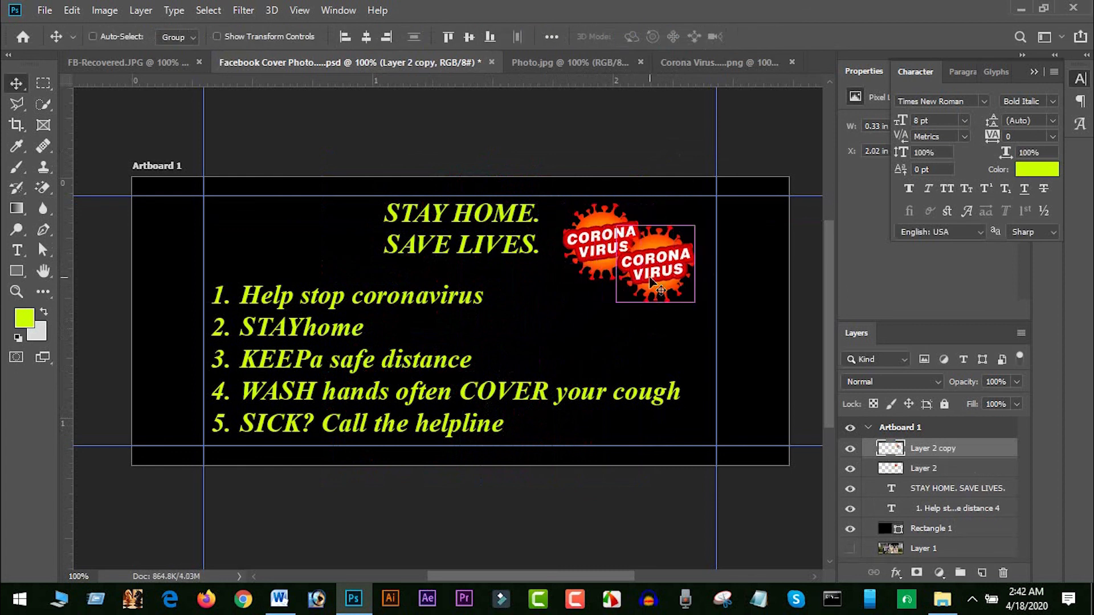
pyautogui.hotkey('ctrl', 't')
pyautogui.moveTo(617, 303); pyautogui.dragTo(672, 251)
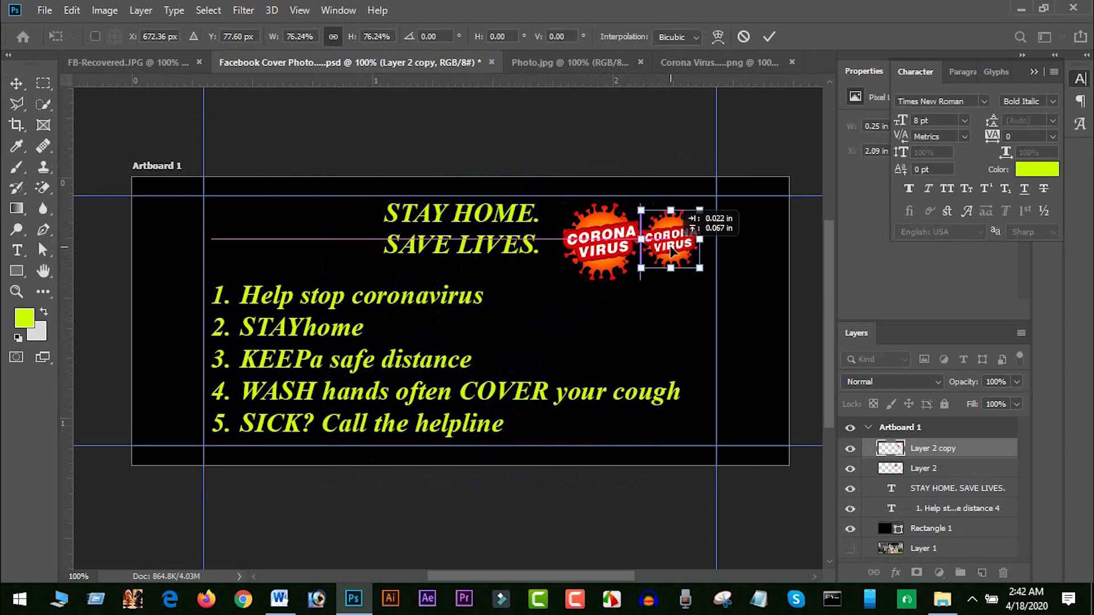
pyautogui.press('Return')
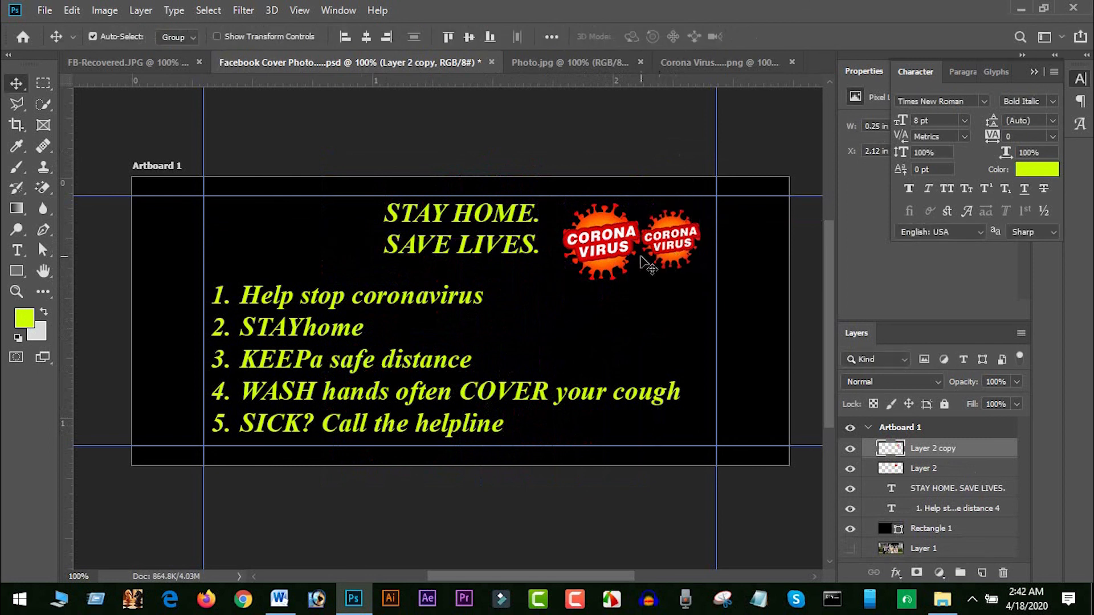
# - Select the larger Corona Virus picture and nudge it left to about X 1.77 in
pyautogui.rightClick(583, 235)
pyautogui.click(608, 257)
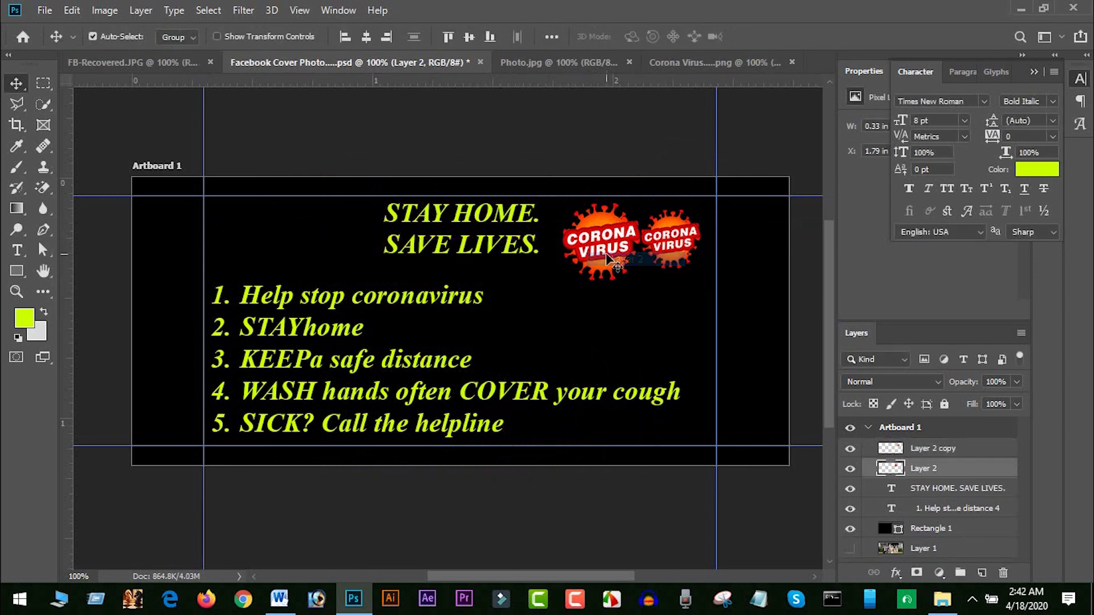
pyautogui.press('Left')
pyautogui.press('Left')
pyautogui.press('Left')
pyautogui.press('Left')
pyautogui.press('Left')
pyautogui.press('Left')
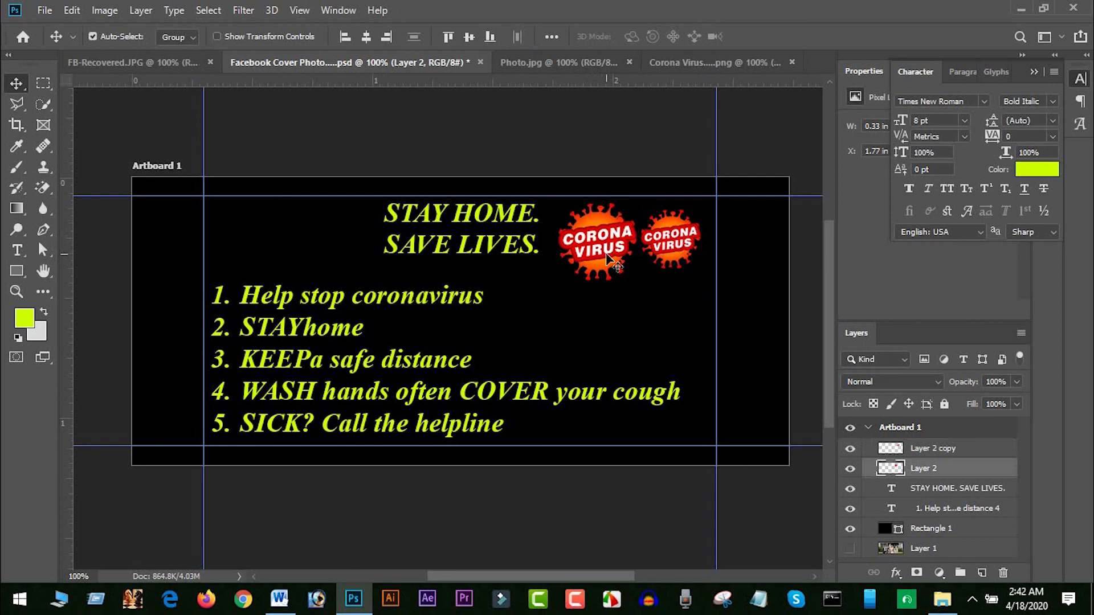
pyautogui.press('Left')
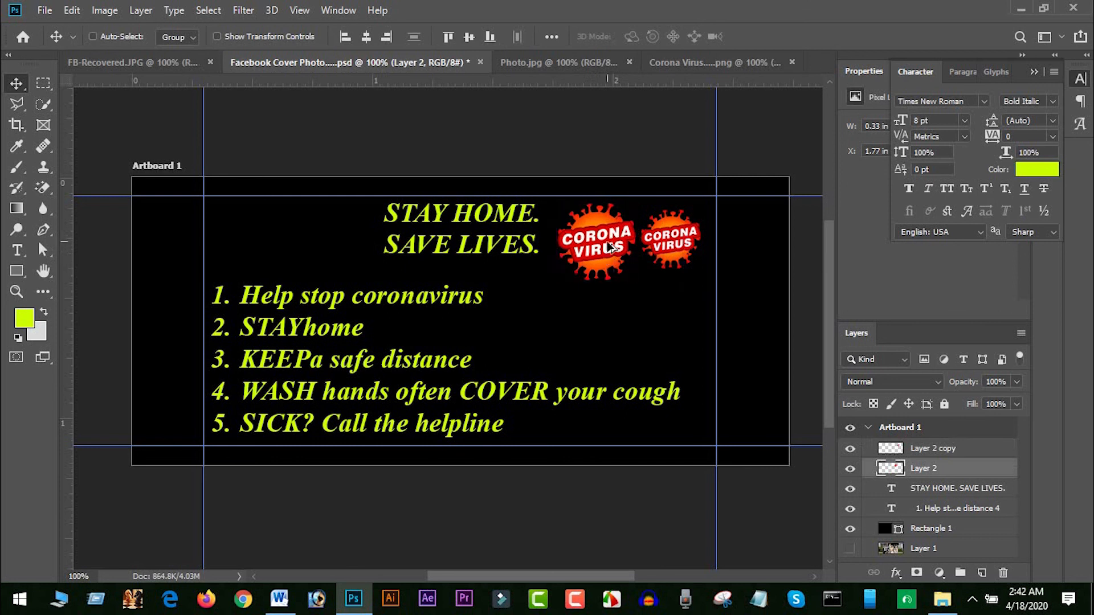
# - Duplicate the larger Corona Virus picture, scale the copy to about 65%, and place it below and between the other two
pyautogui.moveTo(610, 248); pyautogui.dragTo(660, 322)
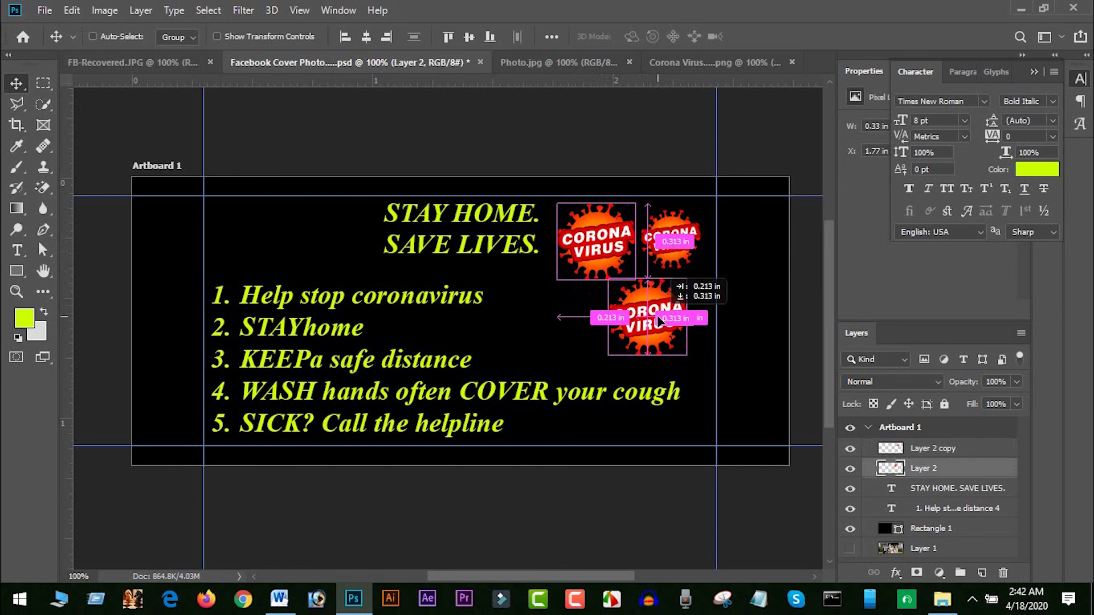
pyautogui.moveTo(660, 322); pyautogui.dragTo(648, 297)
pyautogui.hotkey('ctrl', 't')
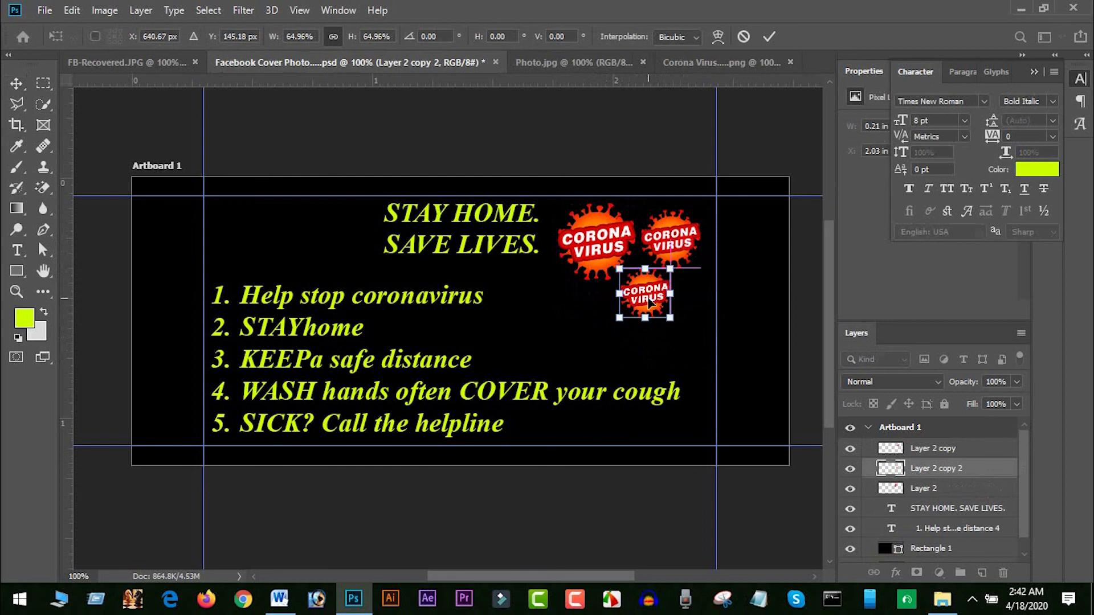
pyautogui.click(16, 84)
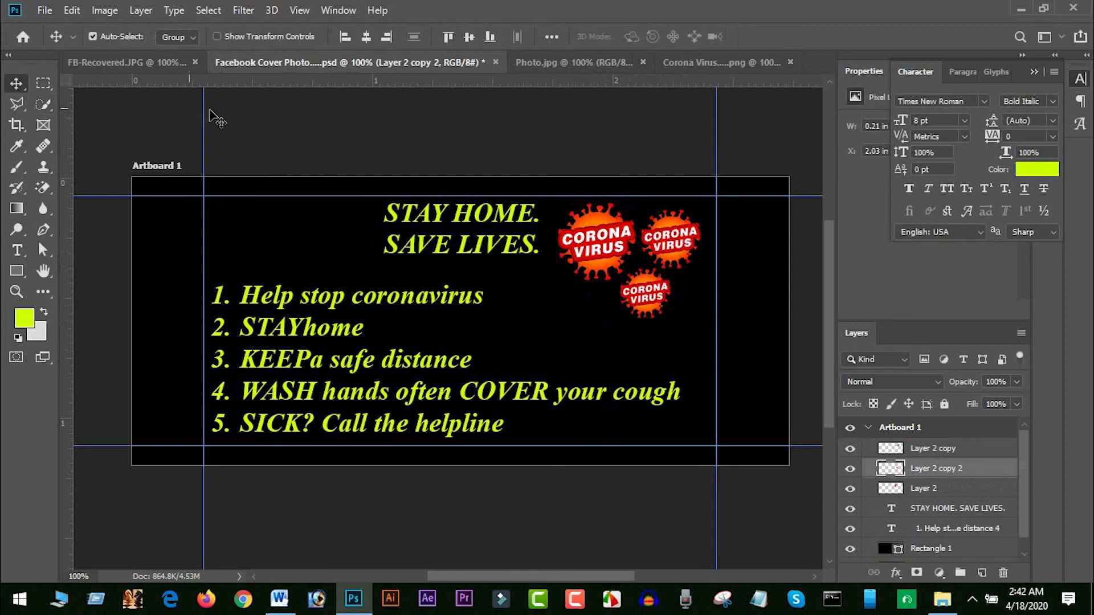
# - Deselect the pictures, hide the guides, and set up a Save for Web export of the cover in JPEG format
pyautogui.click(215, 111)
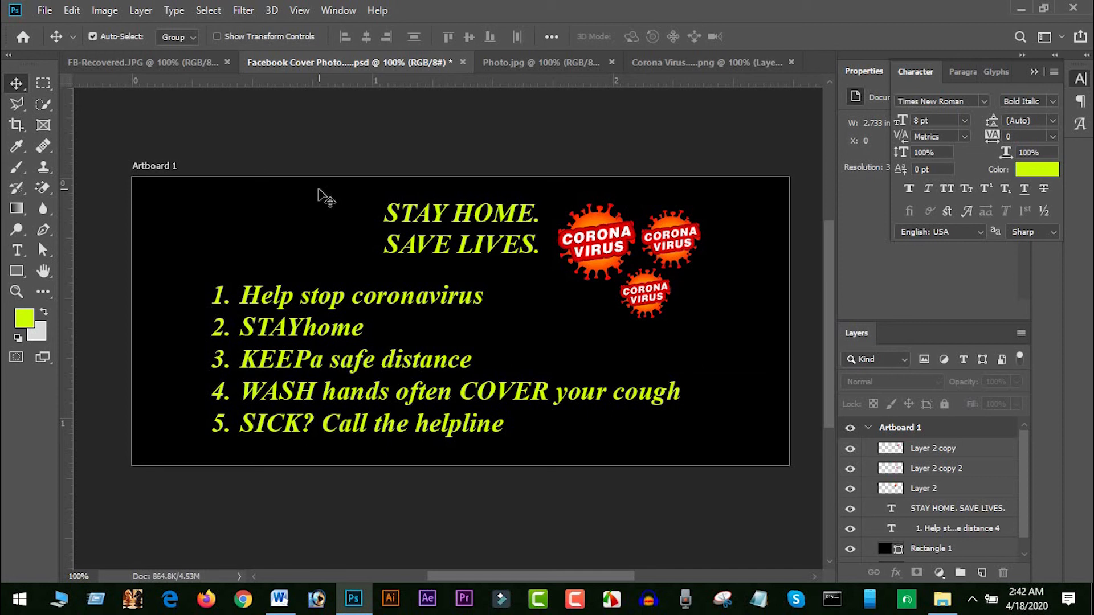
pyautogui.click(44, 11)
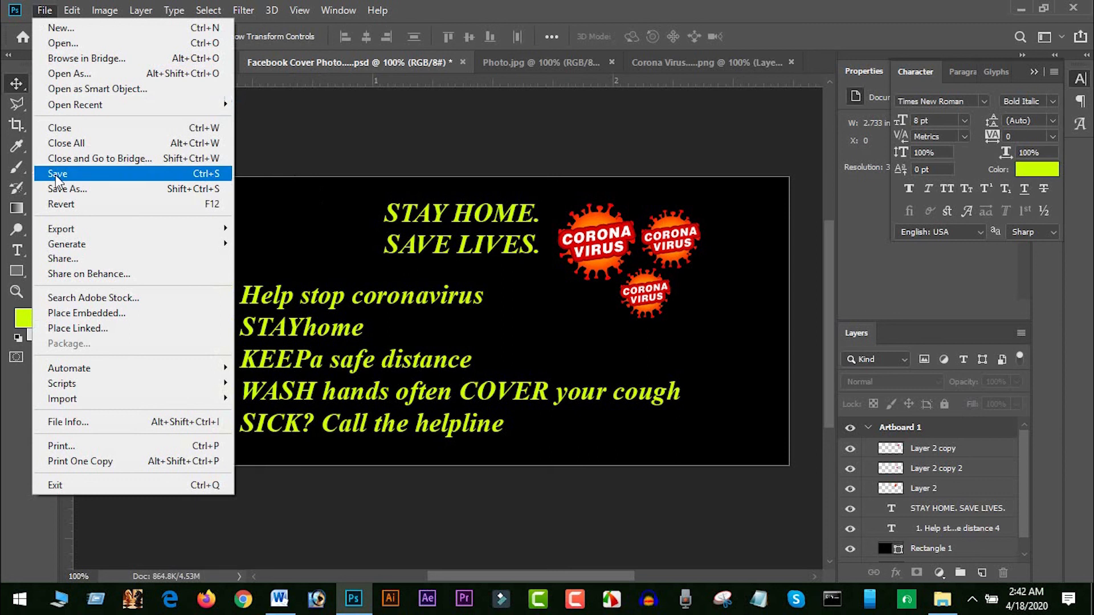
pyautogui.moveTo(69, 230)
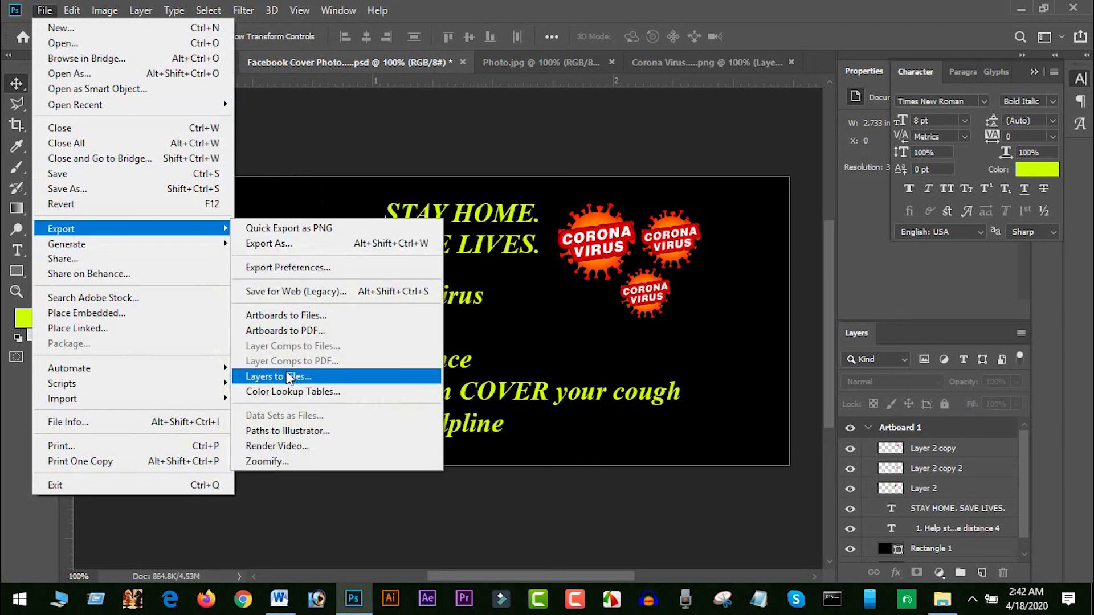
pyautogui.click(299, 292)
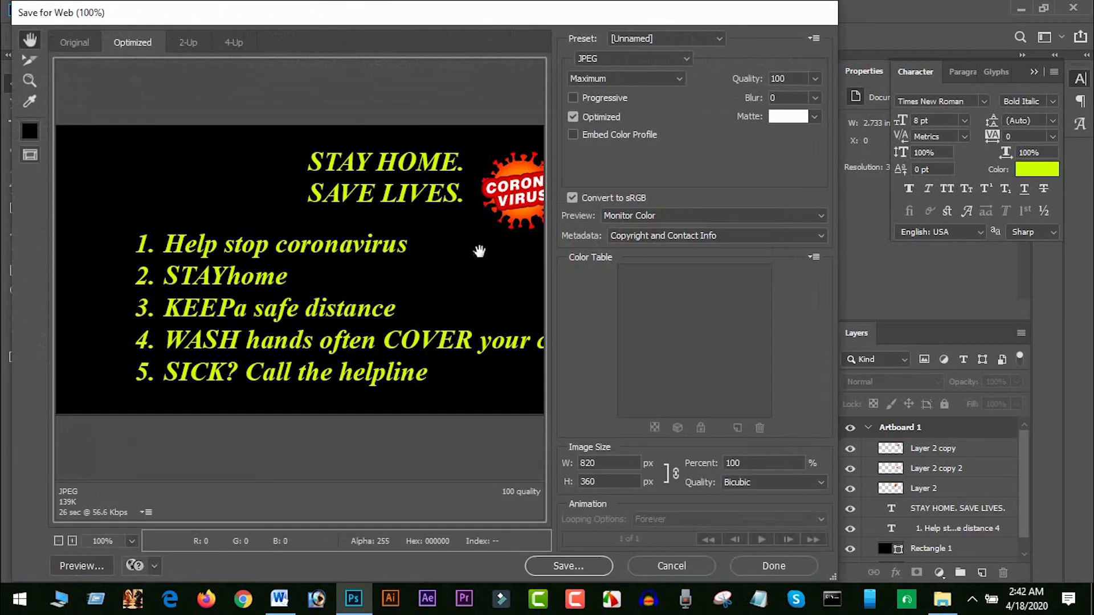
pyautogui.click(633, 58)
pyautogui.click(625, 91)
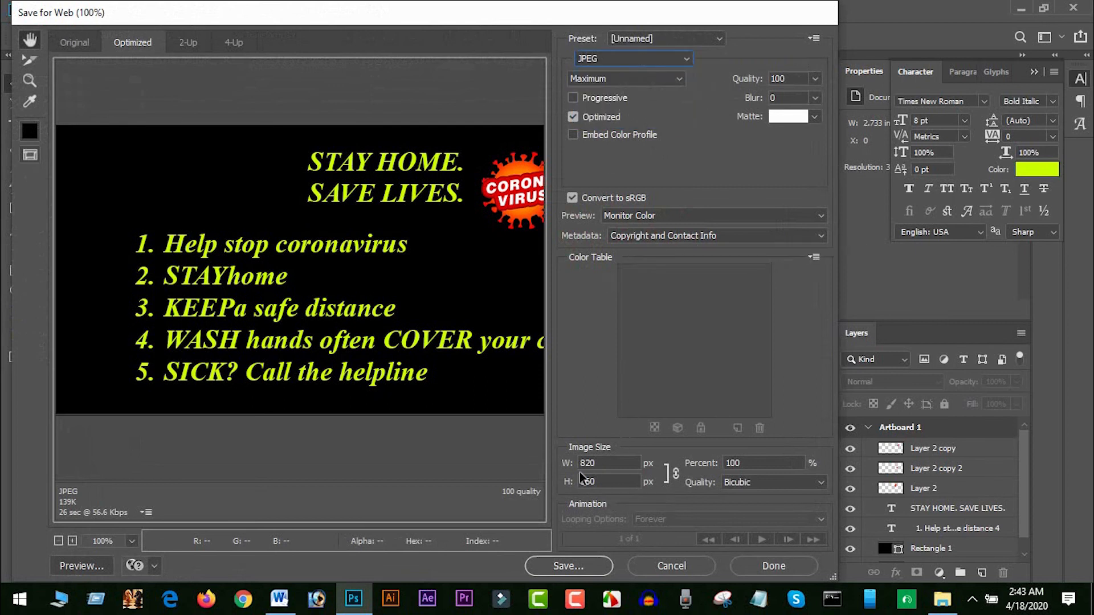
# - Save the exported cover image under the name Facebook Cover Banner Corona Virus
pyautogui.click(585, 567)
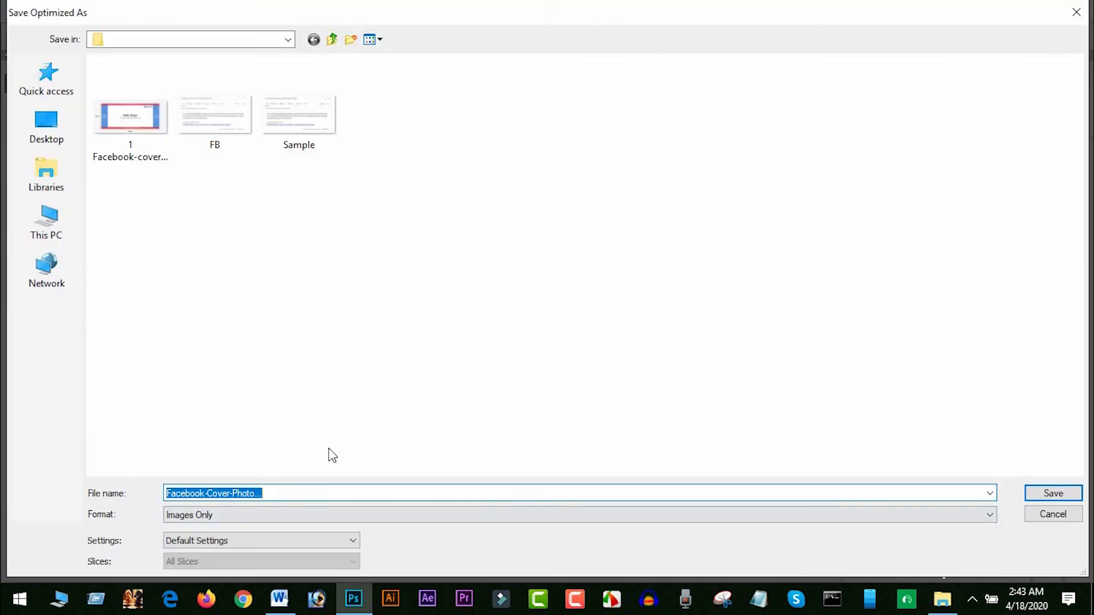
pyautogui.write('Fac')
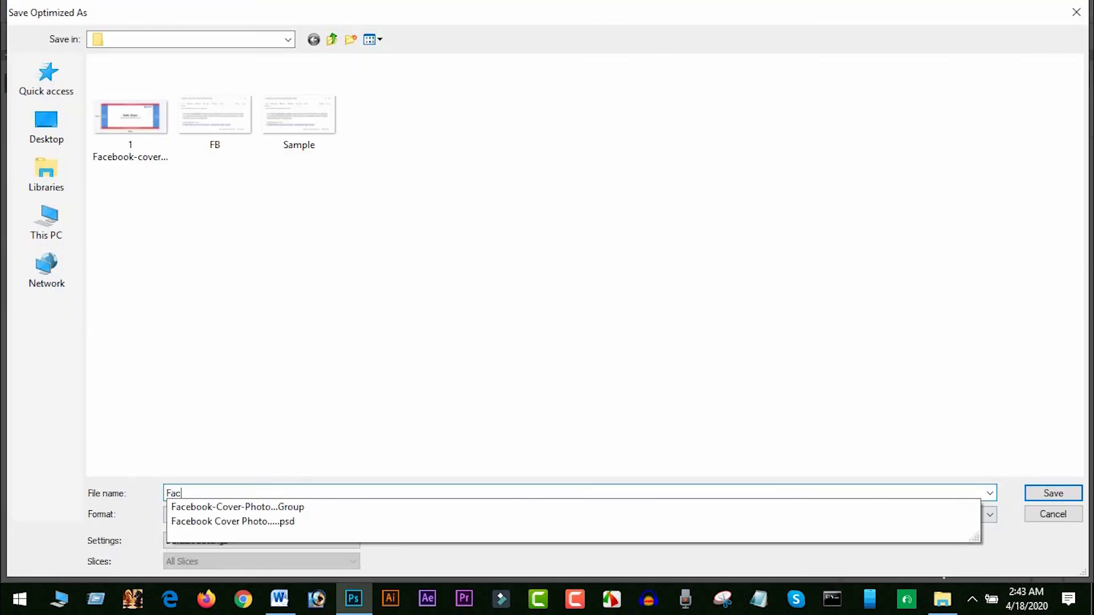
pyautogui.write('ebook ')
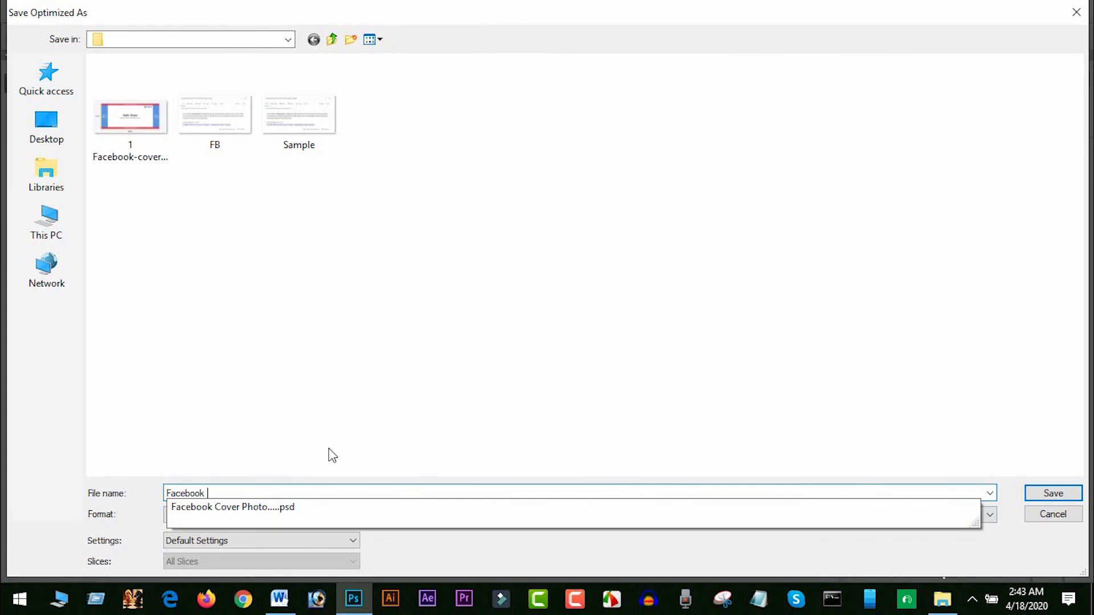
pyautogui.write('Cover kl')
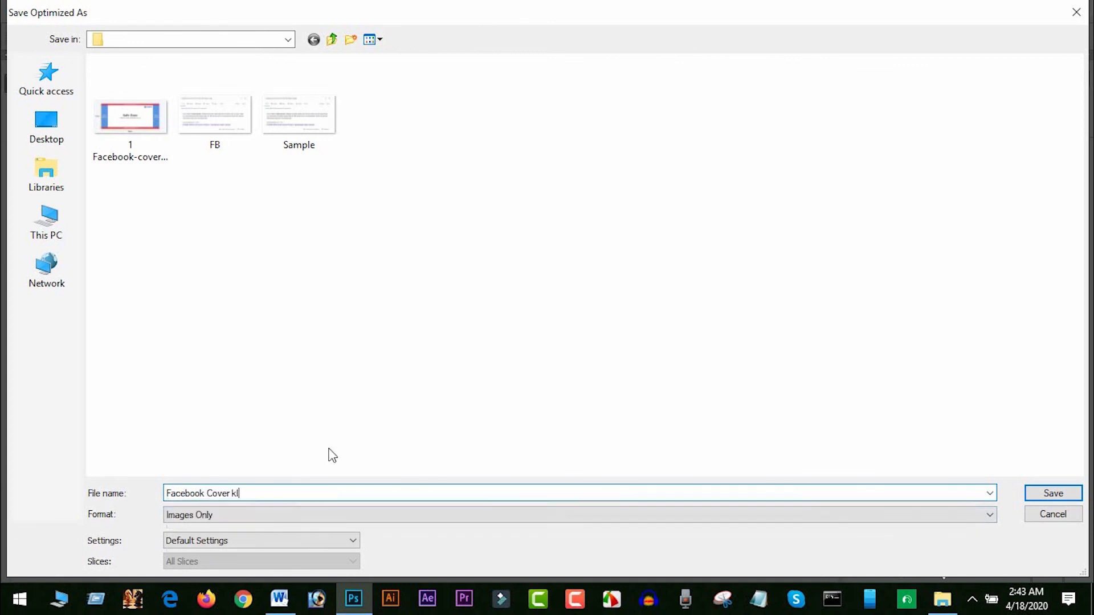
pyautogui.press('BackSpace')
pyautogui.press('BackSpace')
pyautogui.press('BackSpace')
pyautogui.write('B')
pyautogui.press('Return')
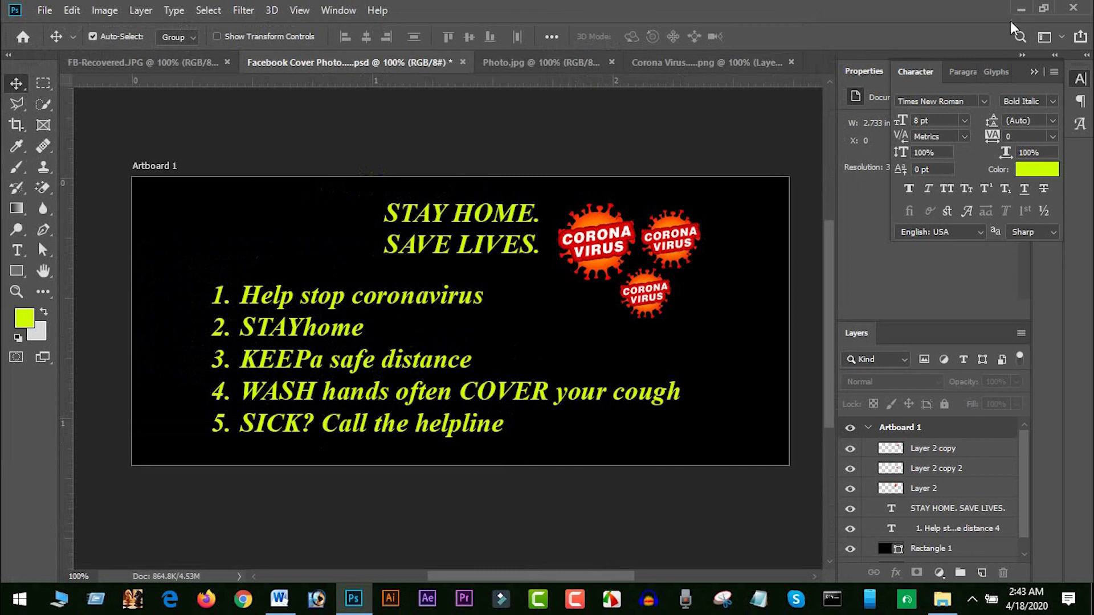
# - Minimize the Photoshop and Word windows to clear the desktop
pyautogui.click(1020, 10)
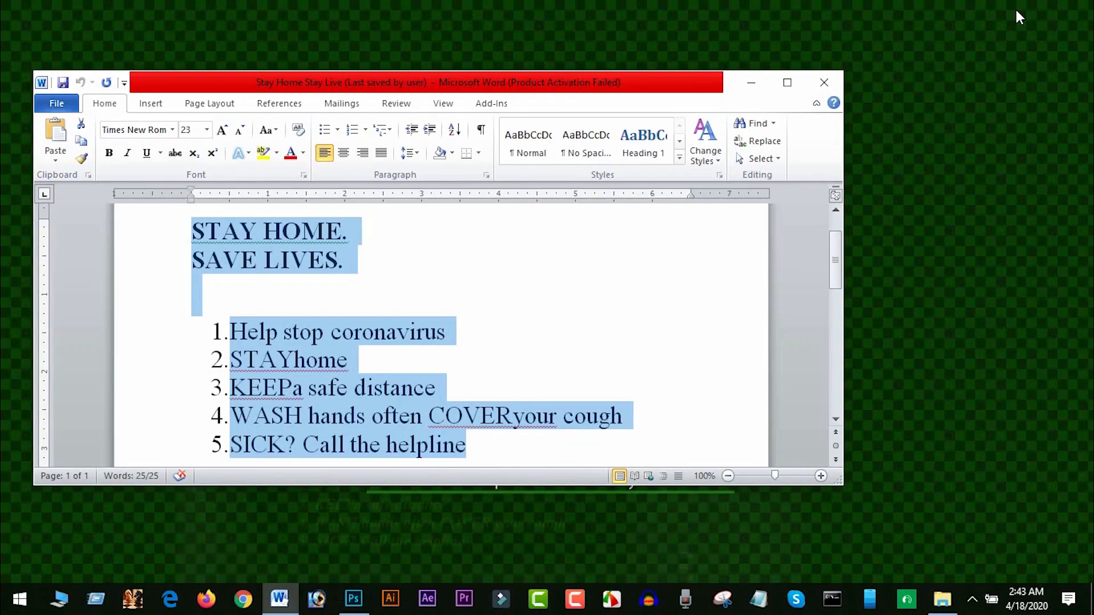
pyautogui.click(752, 88)
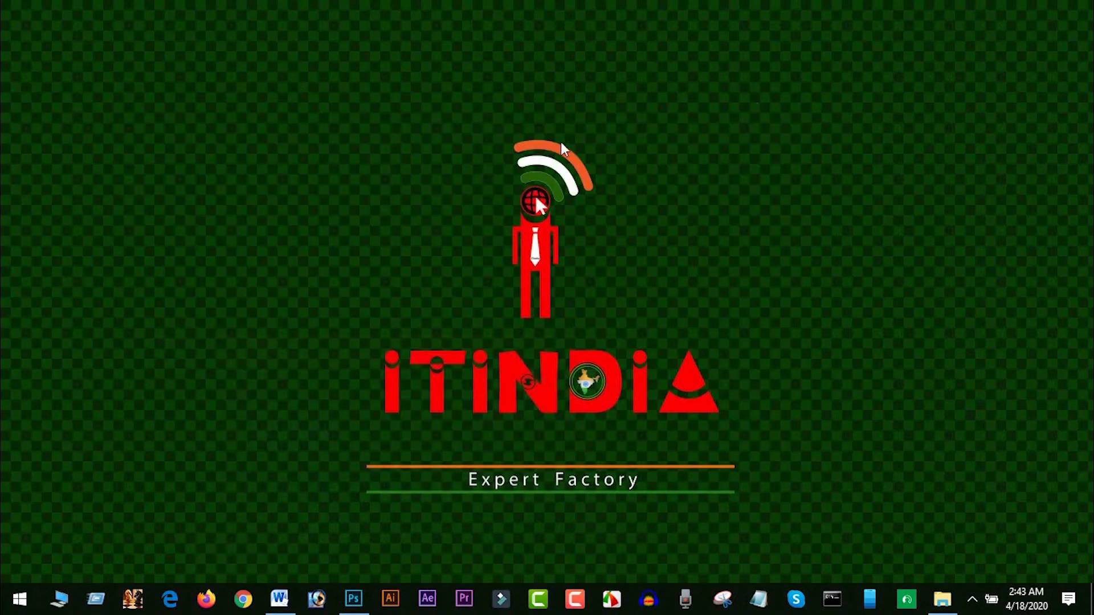
pyautogui.rightClick(352, 101)
pyautogui.click(422, 188)
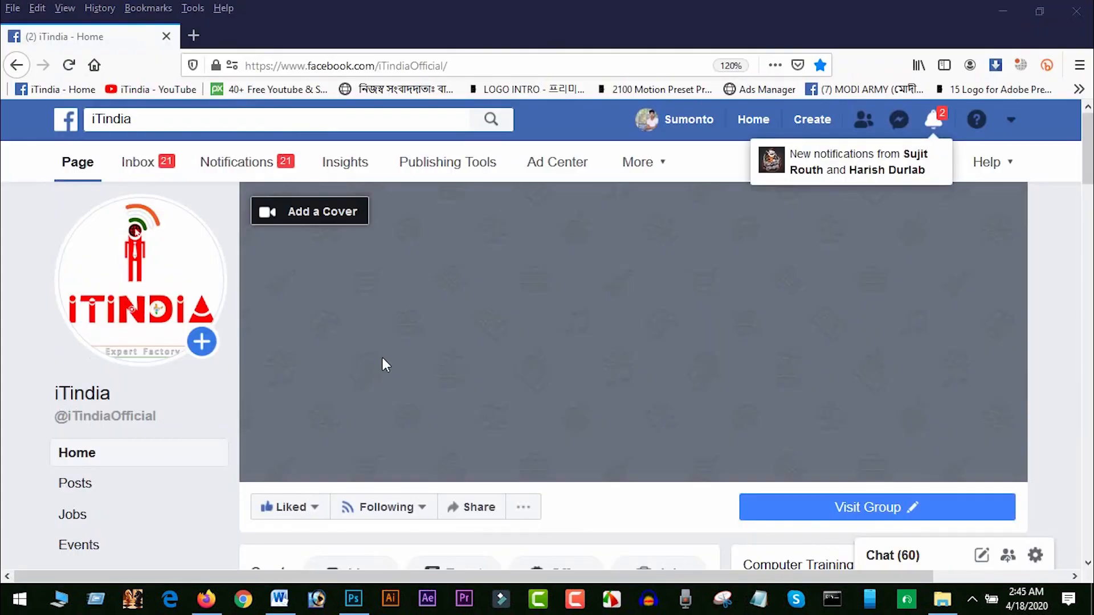
# - Upload Facebook-Cover-Banner-Corona-Virus from the Facebook Group Photo folder as the iTindia page cover, adjust its vertical position, and save it
pyautogui.click(320, 217)
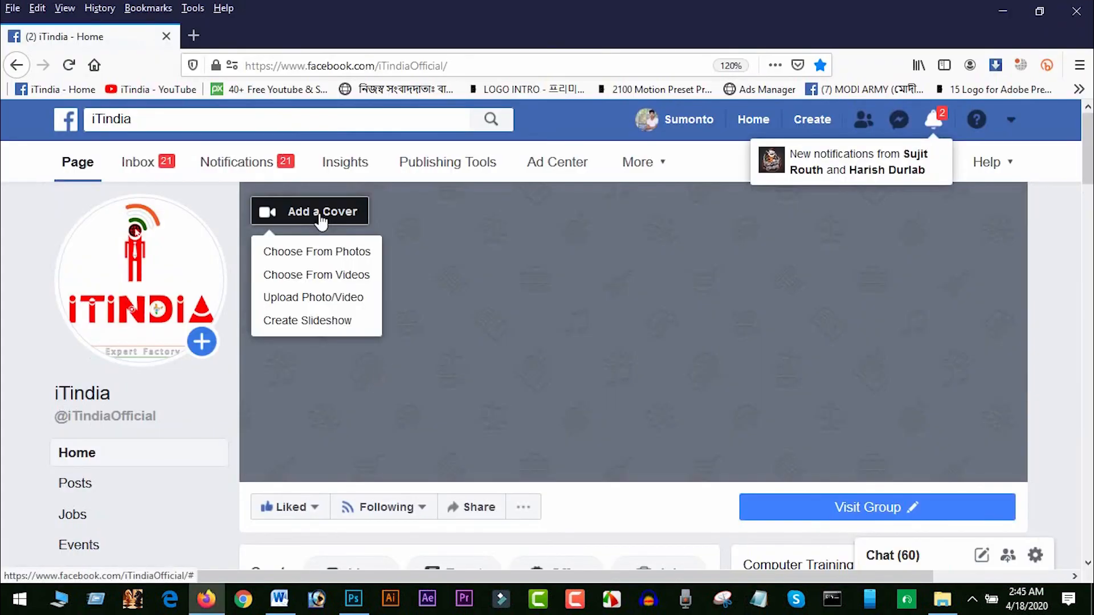
pyautogui.click(330, 298)
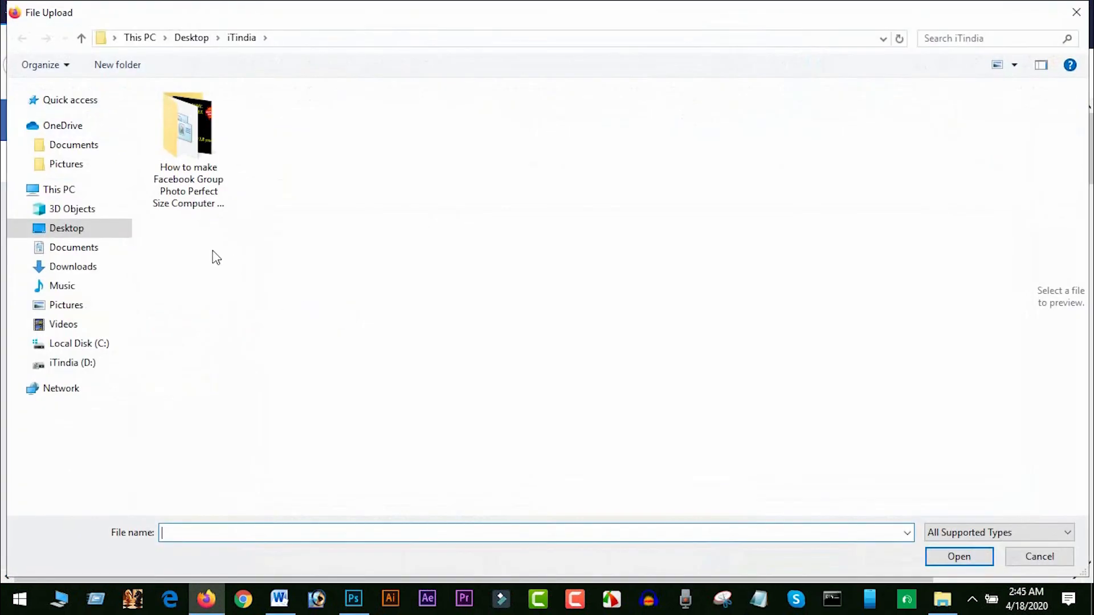
pyautogui.doubleClick(183, 171)
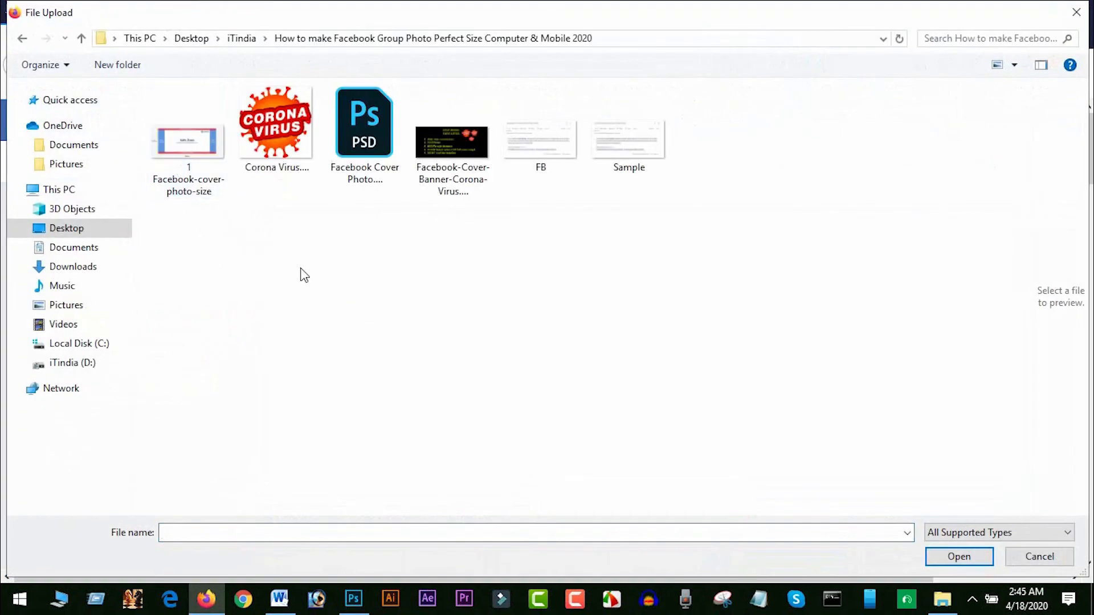
pyautogui.doubleClick(454, 176)
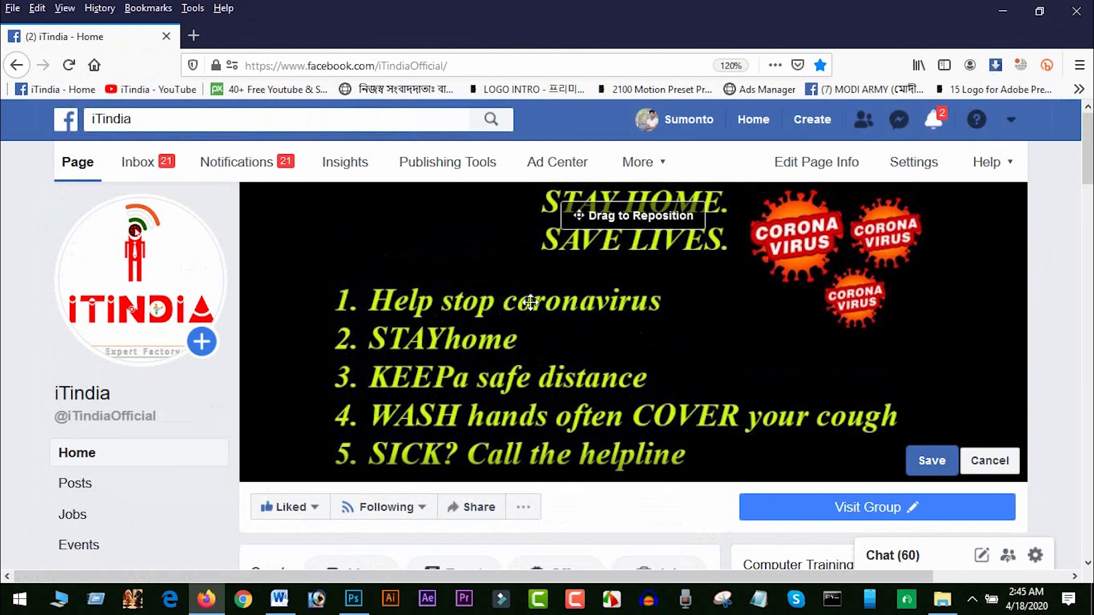
pyautogui.moveTo(533, 279); pyautogui.dragTo(539, 317)
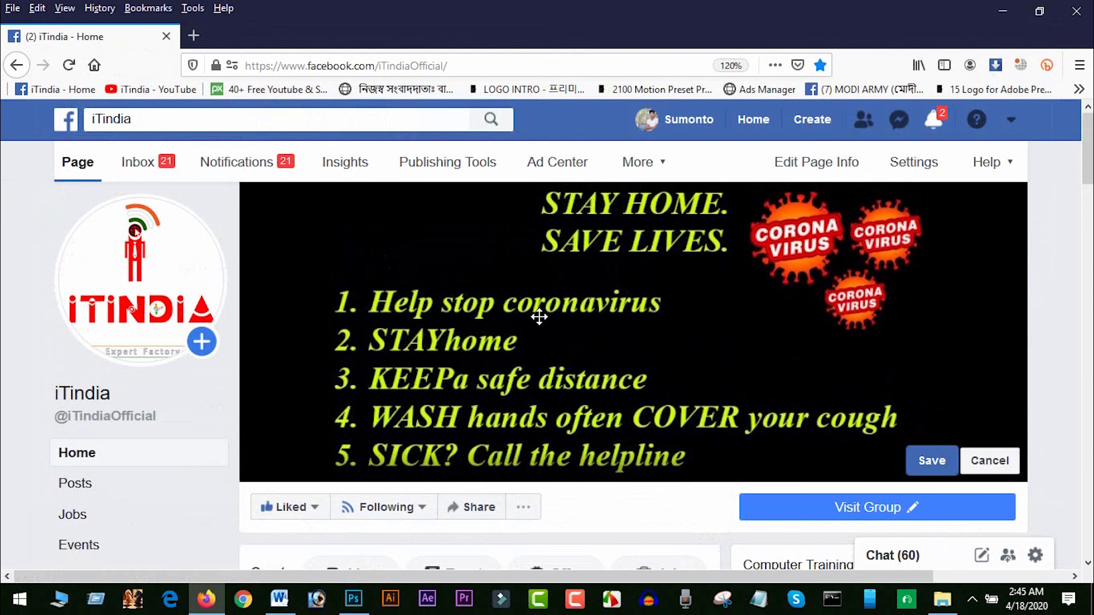
pyautogui.click(928, 465)
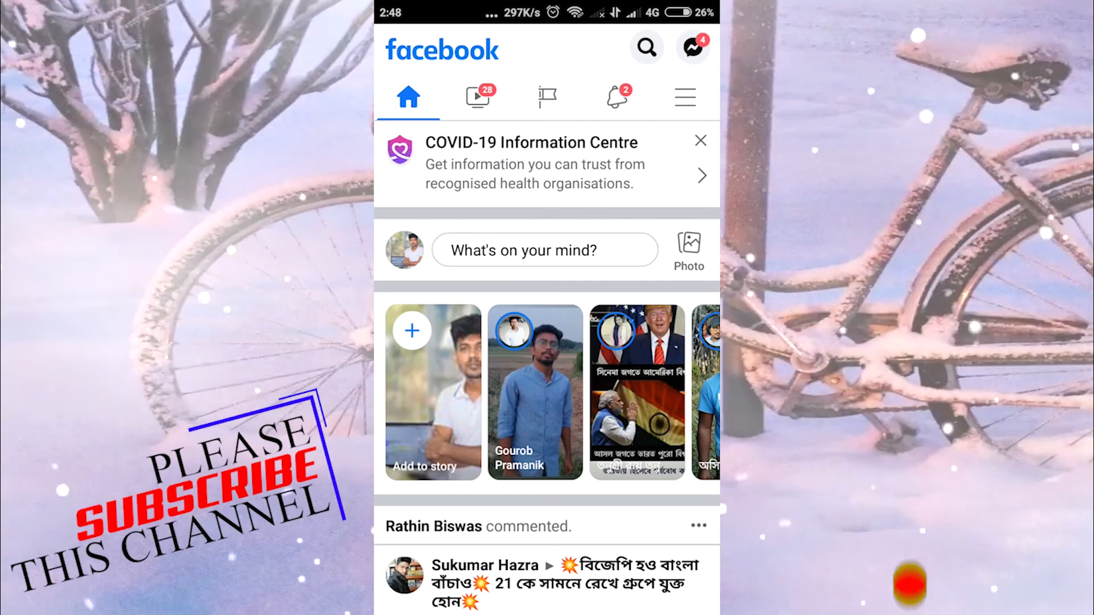
# - Switch to the Facebook mobile app, open the iTindia page, and go to its settings
pyautogui.click(547, 97)
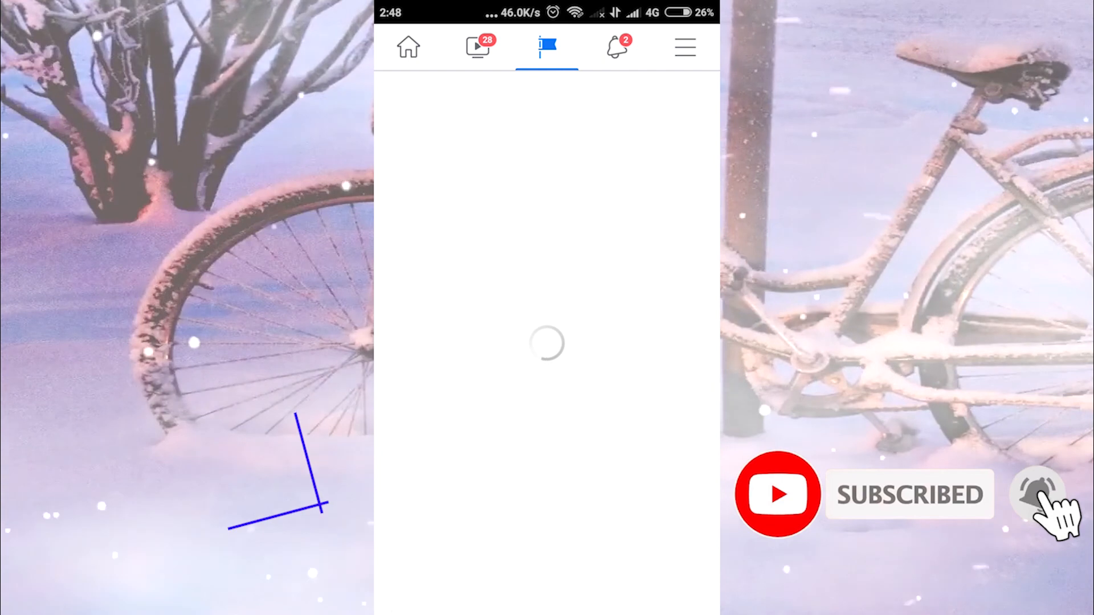
pyautogui.click(462, 313)
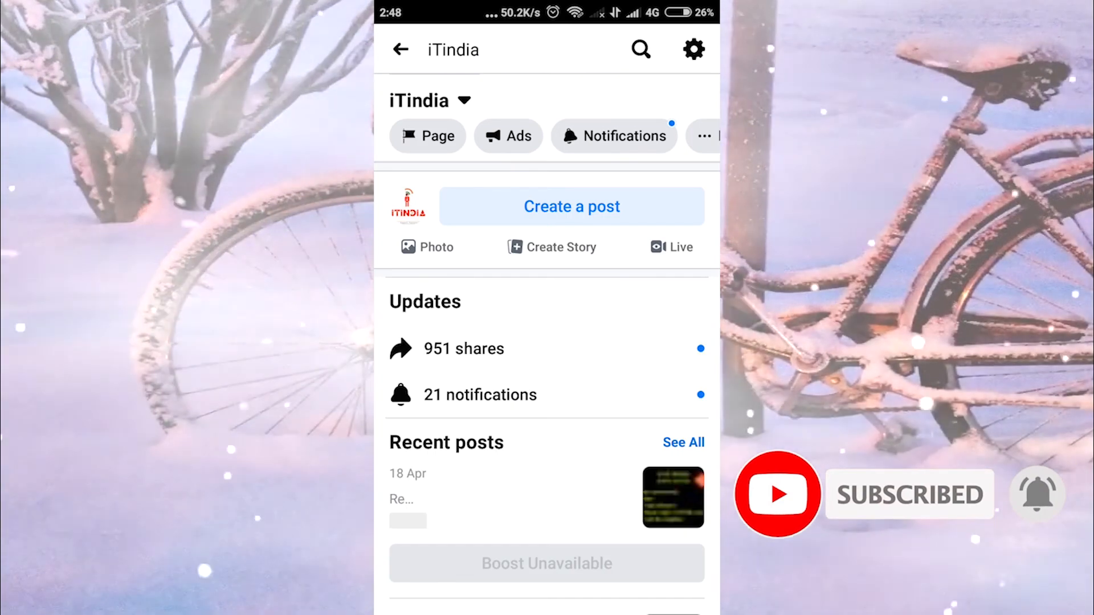
pyautogui.click(694, 50)
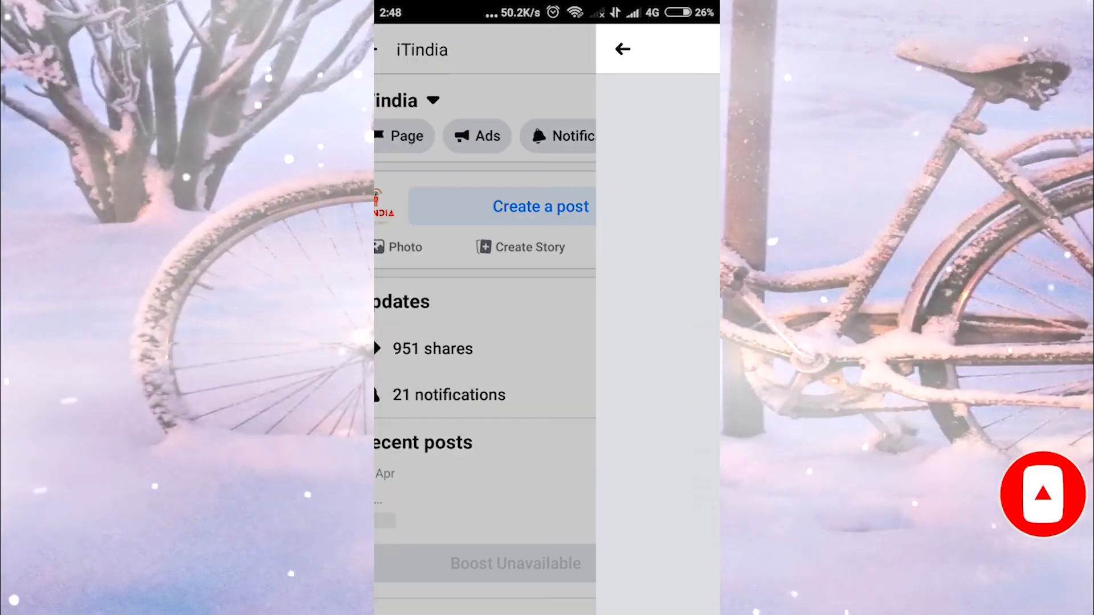